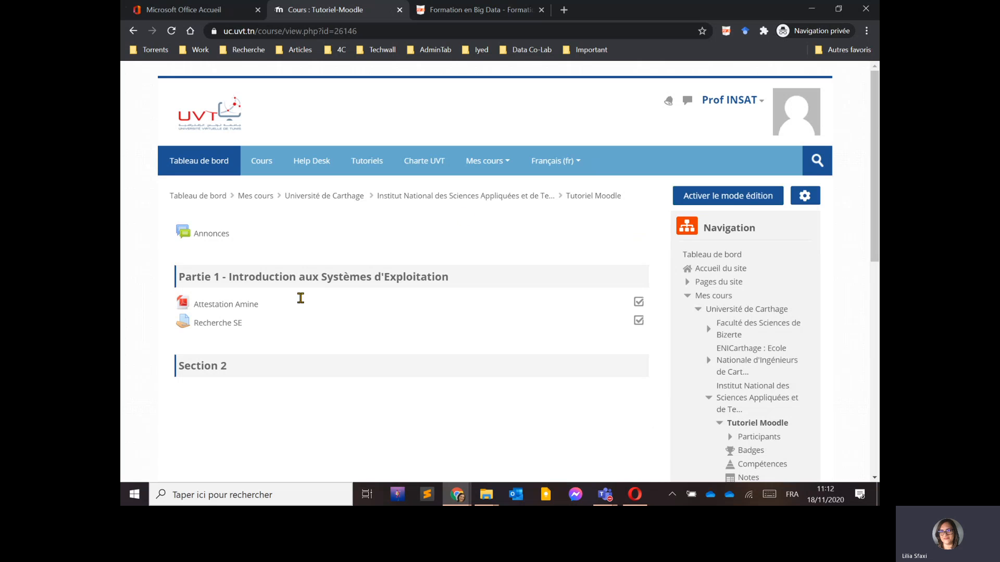
Turn on course editing and add a Test activity to the section "Partie 1 - Introduction aux Systèmes d'Exploitation".
click(752, 203)
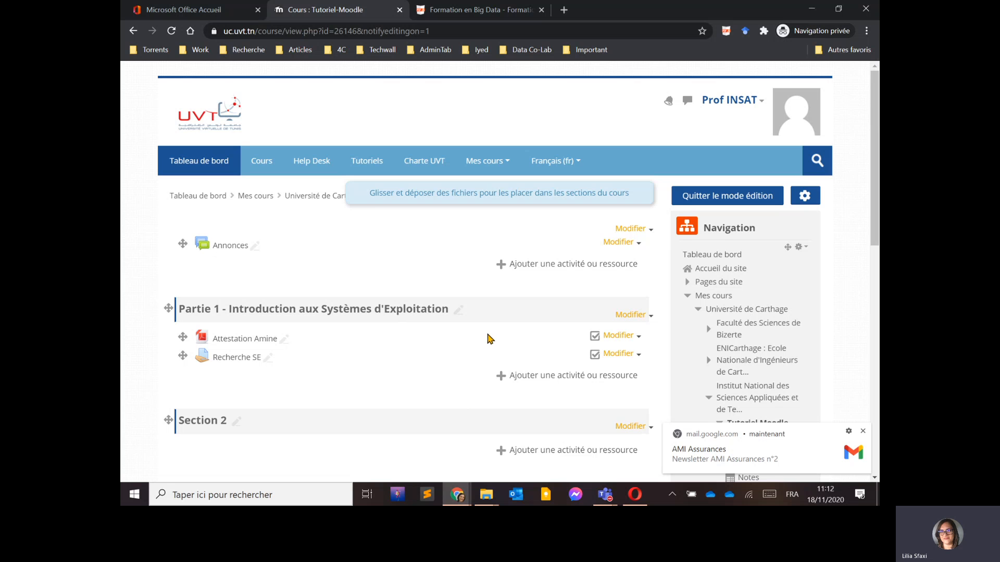
click(569, 376)
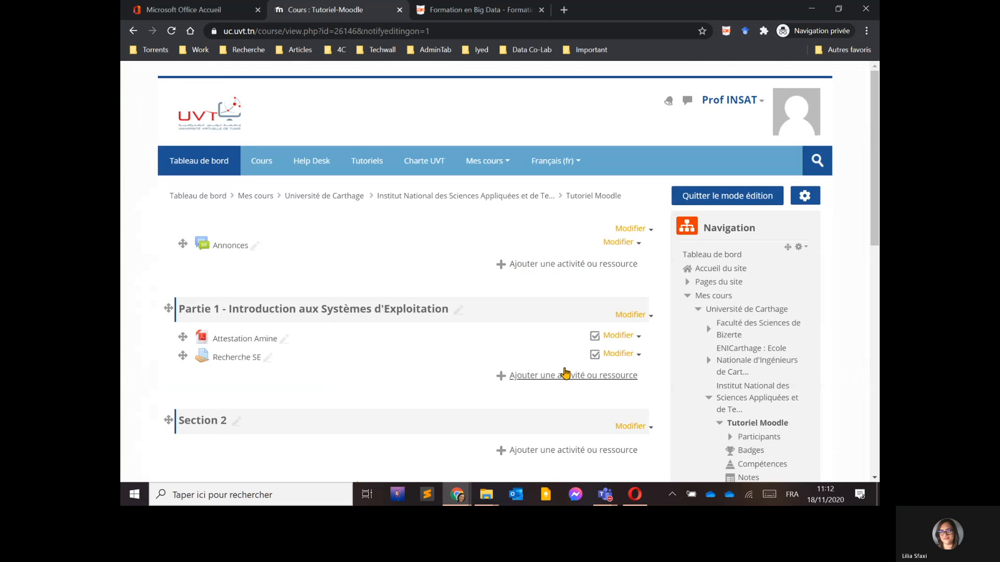
click(569, 375)
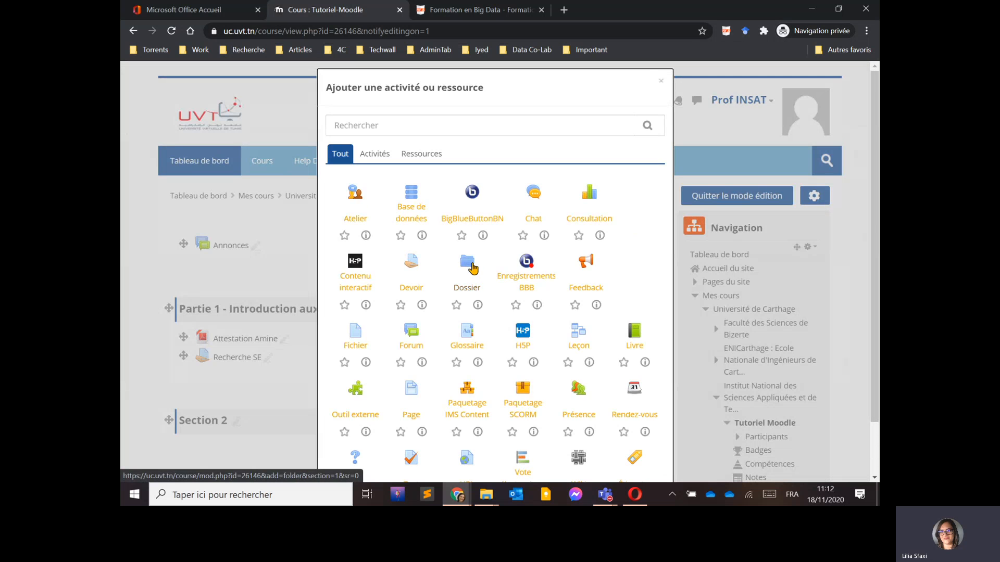
scroll(472, 267, down, 1)
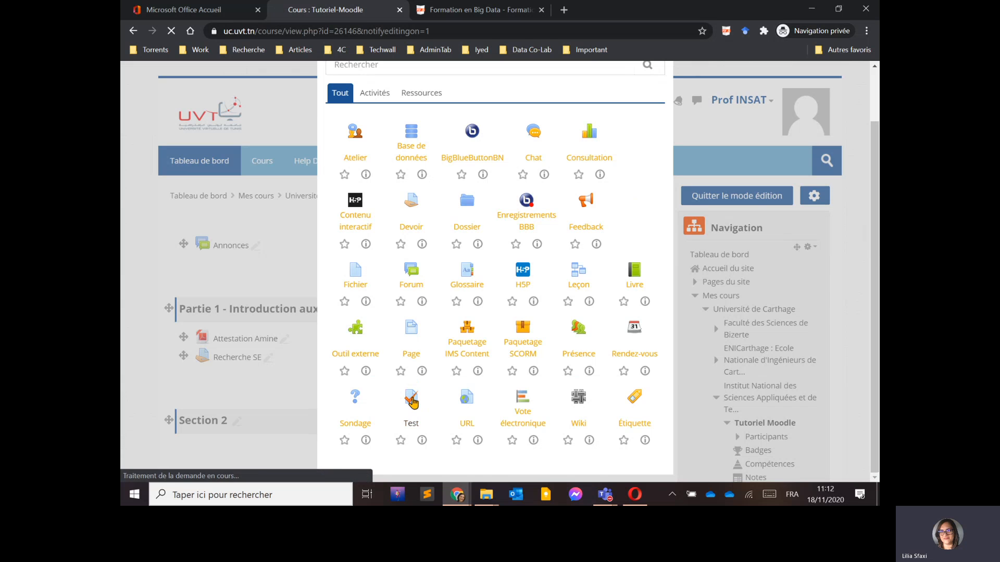
click(411, 400)
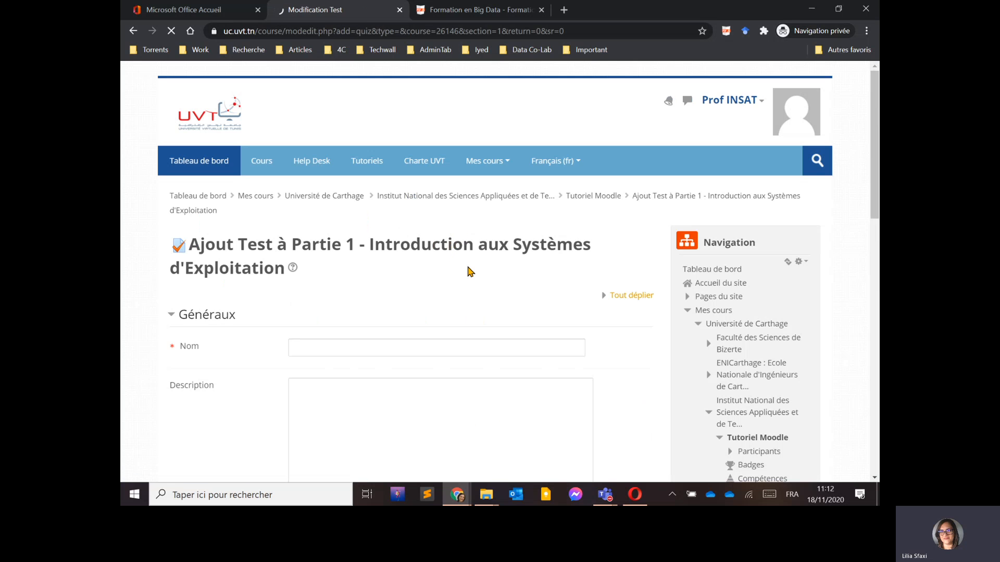
Name the new test "Quiz".
scroll(468, 270, down, 2)
click(400, 234)
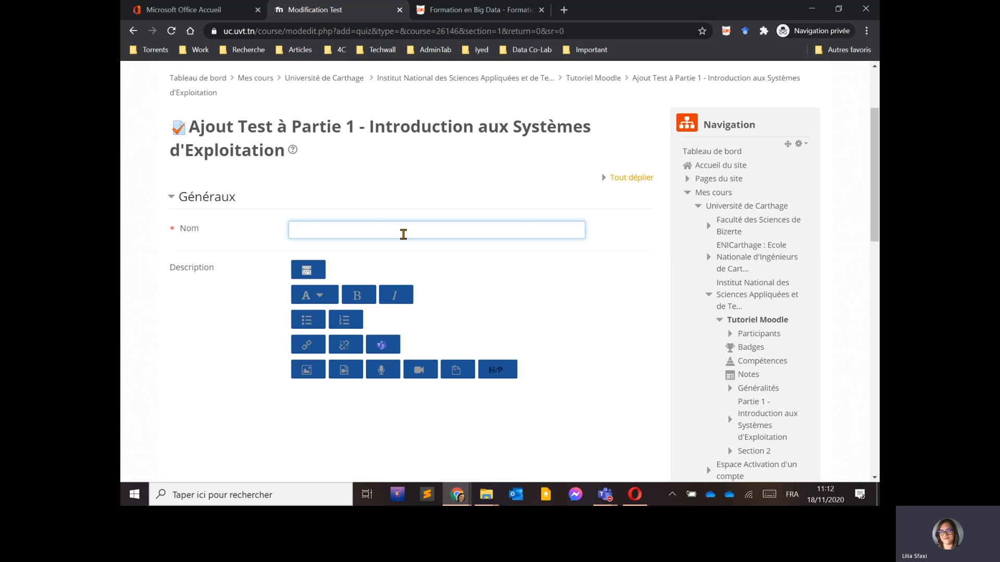
text(Quiz)
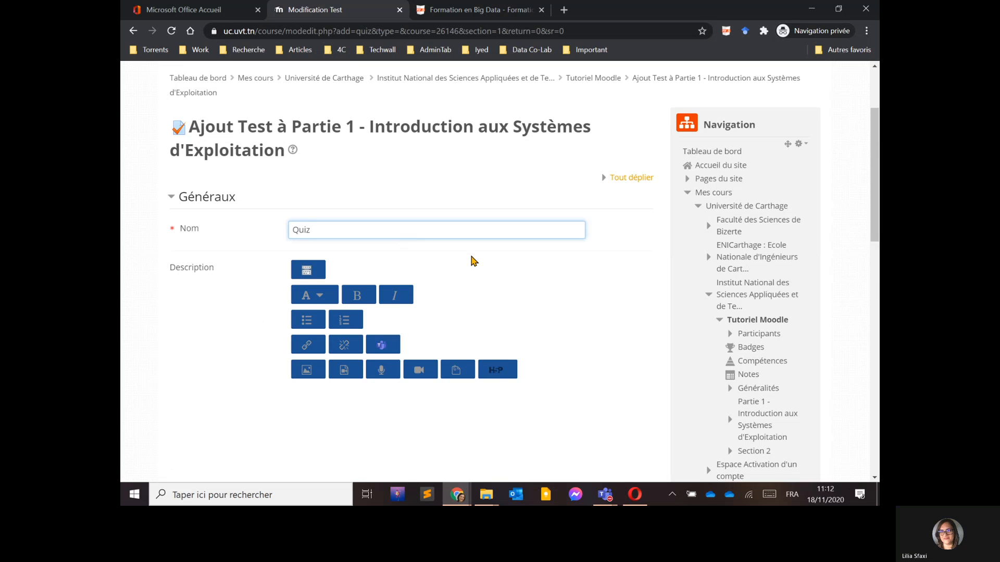
Enable the test's opening date in the Temps settings and set its minutes to 15.
scroll(471, 261, down, 2)
scroll(499, 248, down, 4)
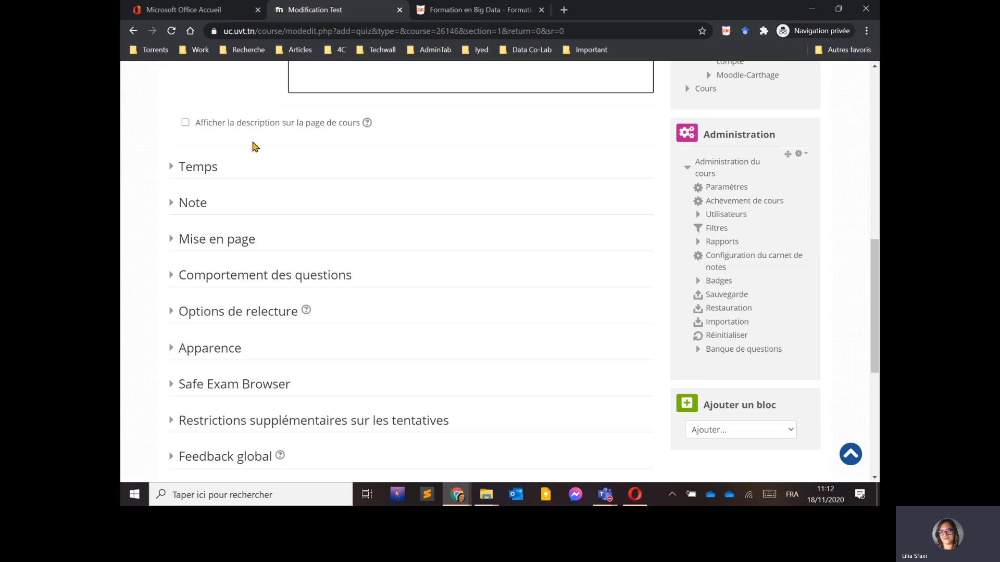
click(173, 166)
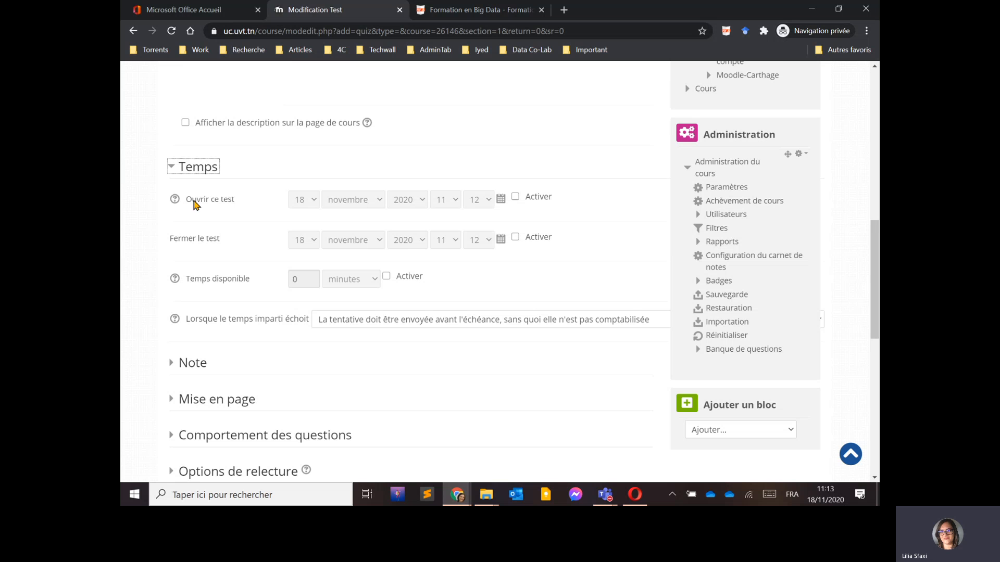
click(515, 196)
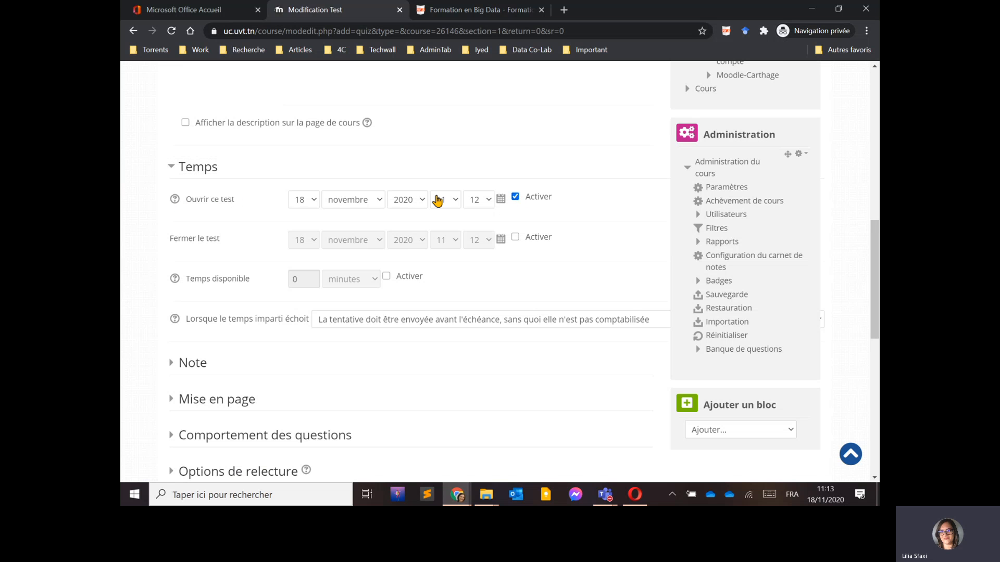
click(501, 199)
click(500, 202)
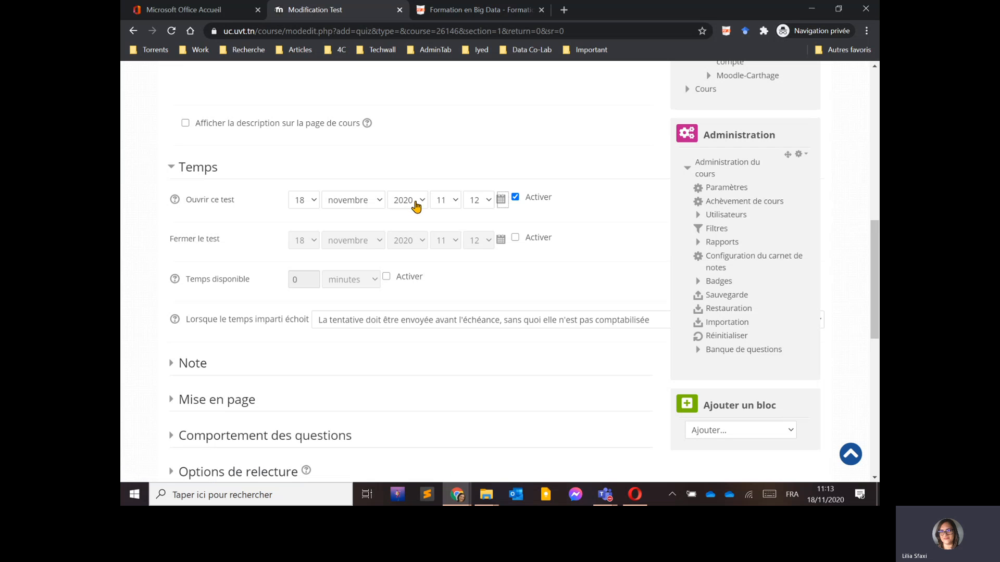
click(479, 200)
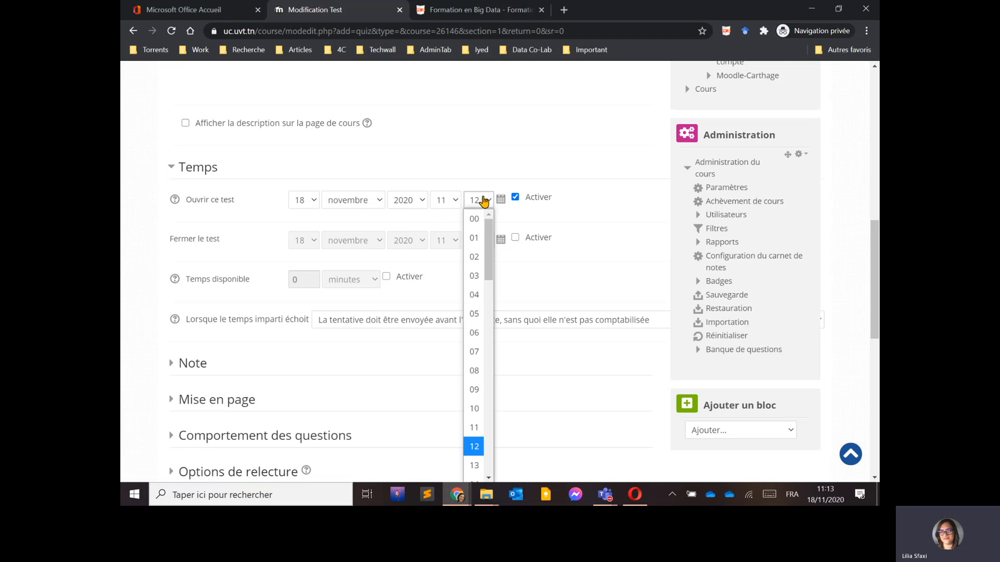
scroll(489, 426, down, 5)
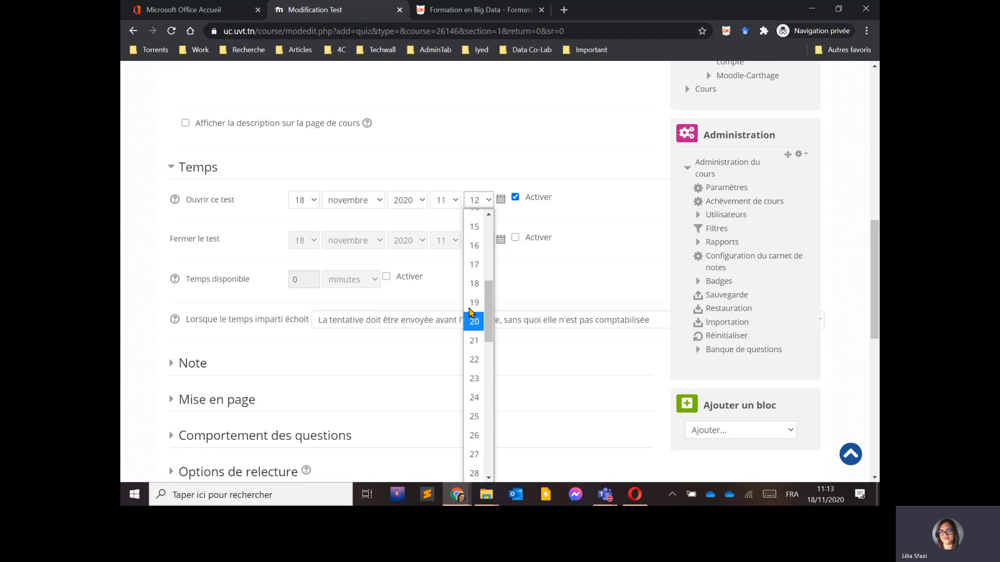
click(473, 228)
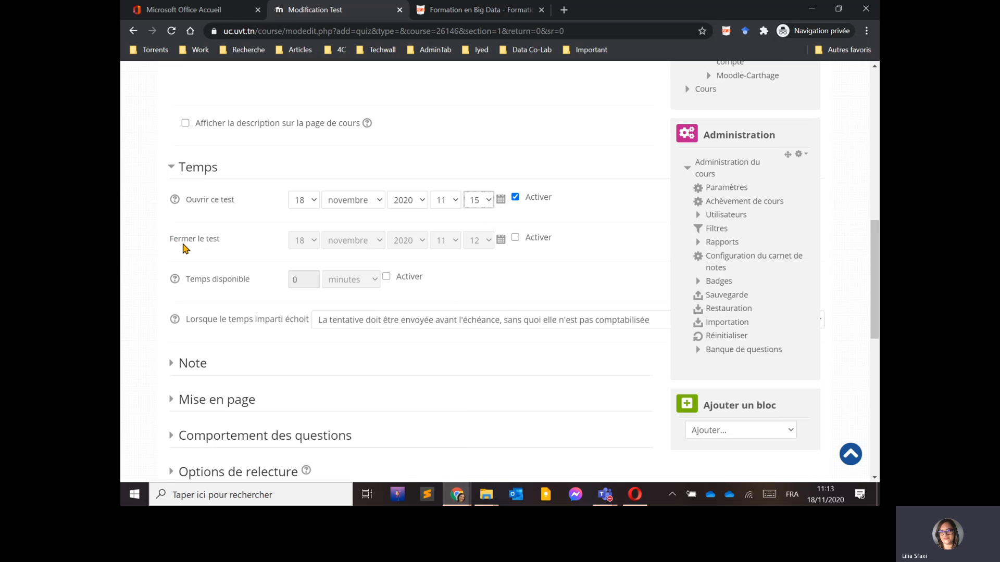
Enable the test's closing date and set its minutes to 30.
click(515, 238)
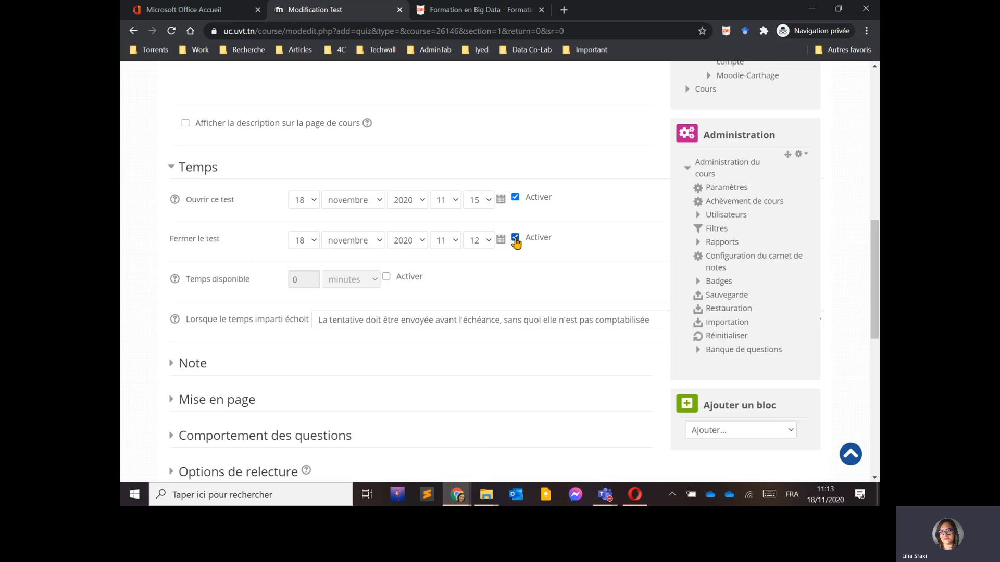
click(484, 246)
scroll(482, 313, down, 5)
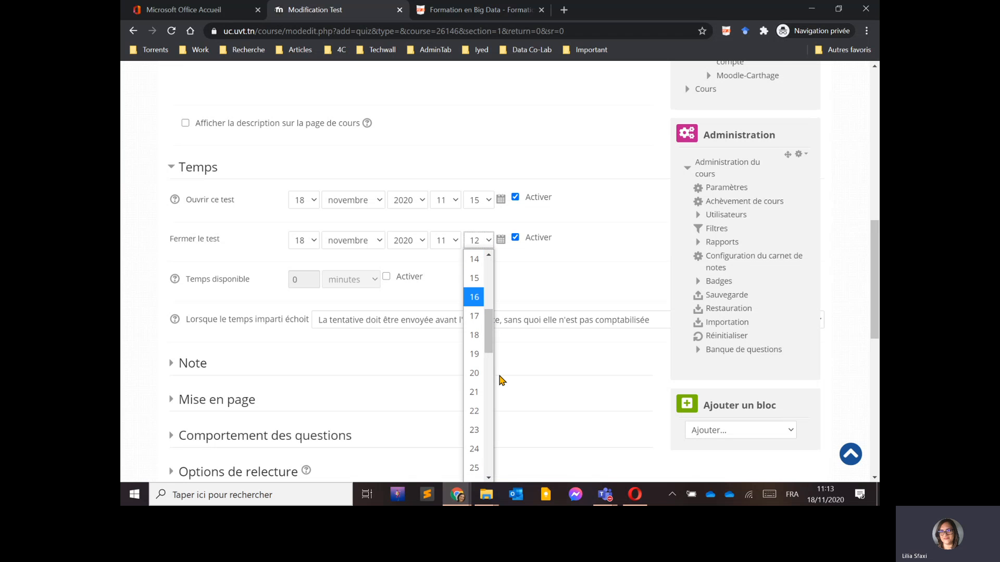
scroll(475, 411, down, 5)
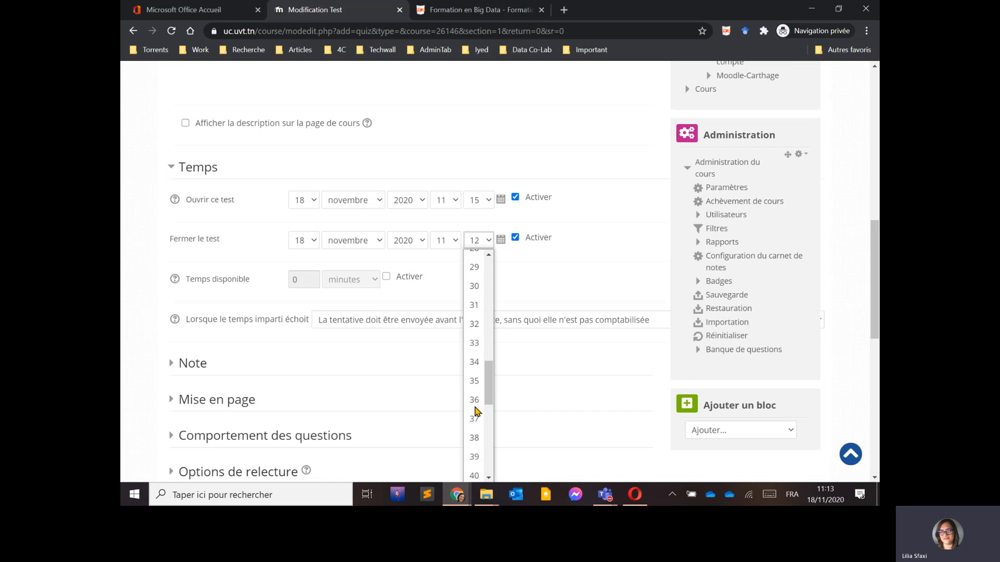
click(474, 288)
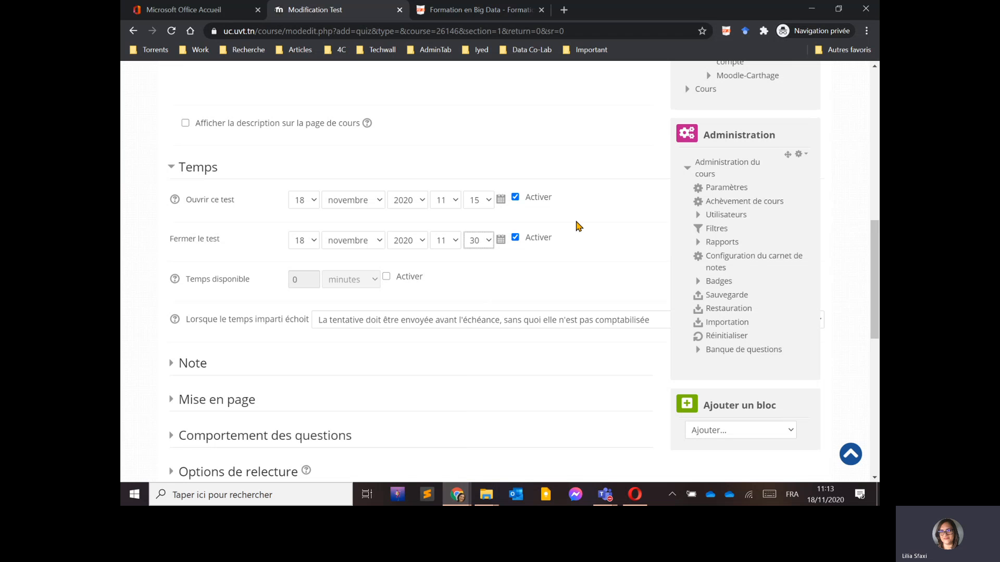
Enable the test's time limit (Temps disponible) and open its duration value for editing.
click(387, 277)
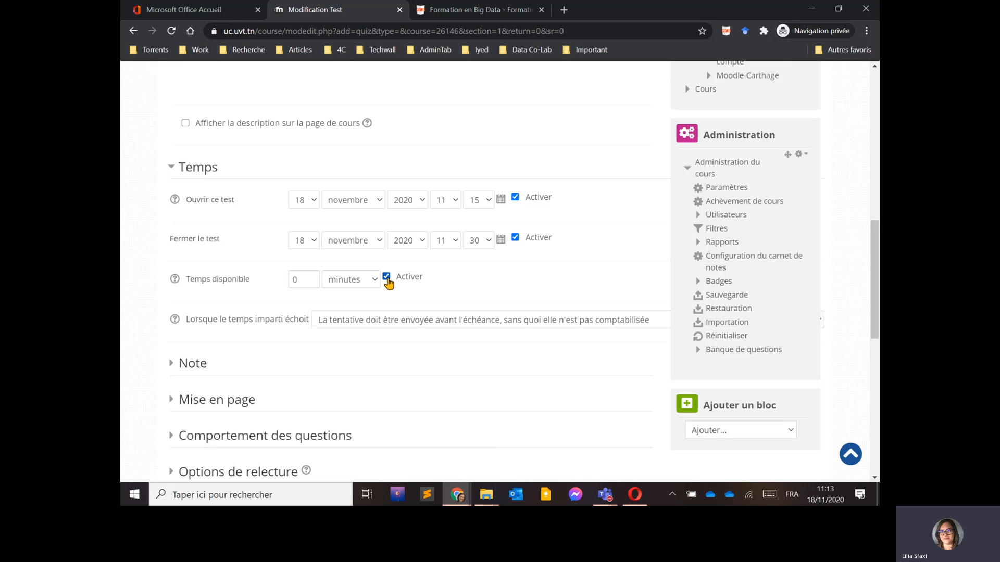
click(292, 280)
double_click(301, 279)
click(302, 280)
Examine the test's Note settings, including the passing grade, allowed attempts and grading method.
scroll(424, 303, down, 5)
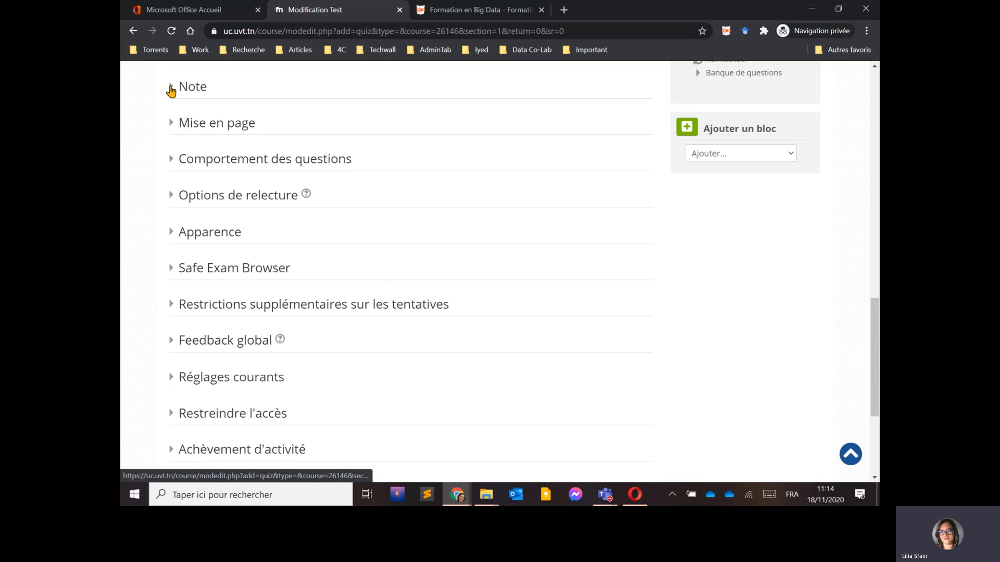
click(171, 88)
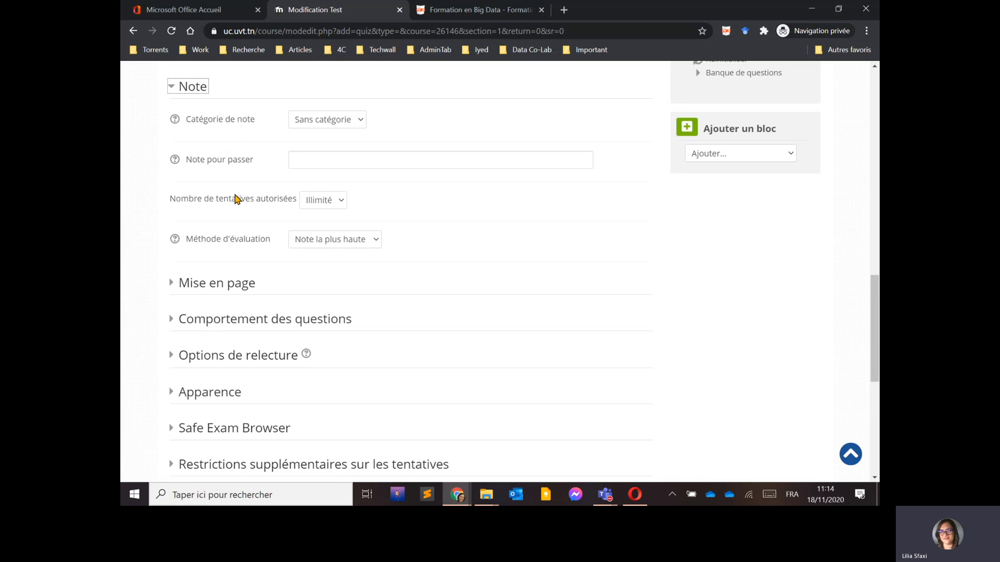
click(172, 88)
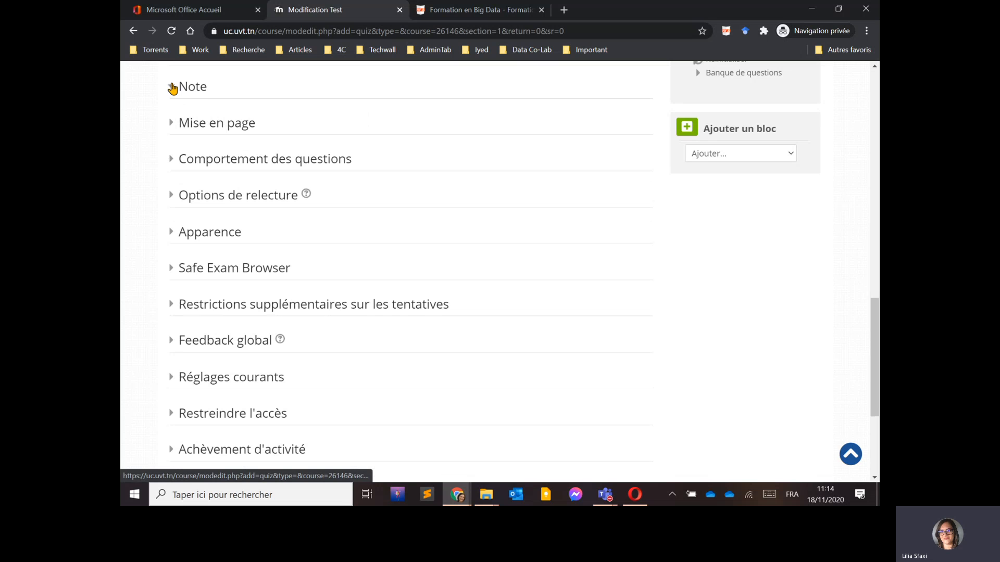
Choose "Feedback a posteriori" as the question behaviour and reveal the additional behaviour options.
click(174, 160)
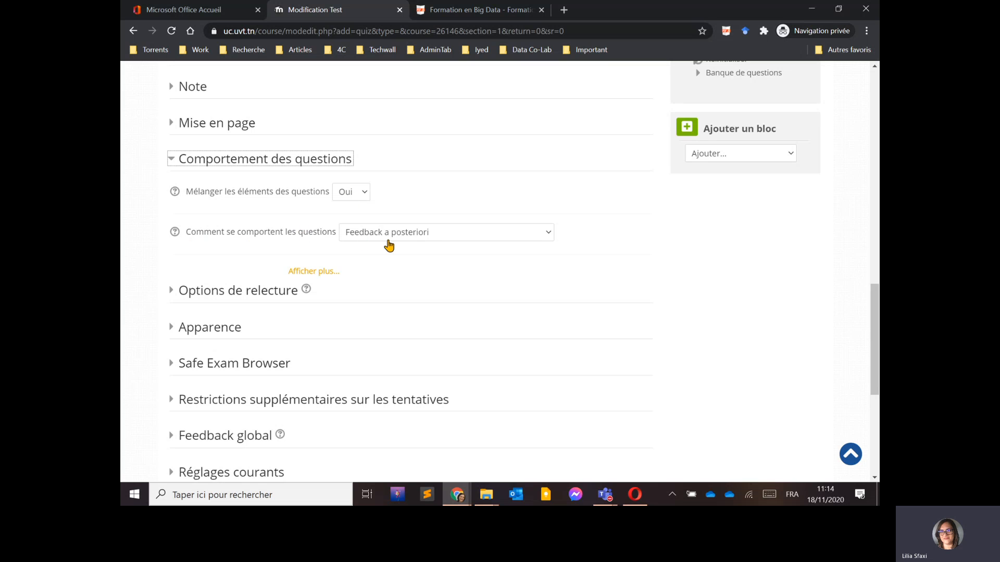
click(437, 236)
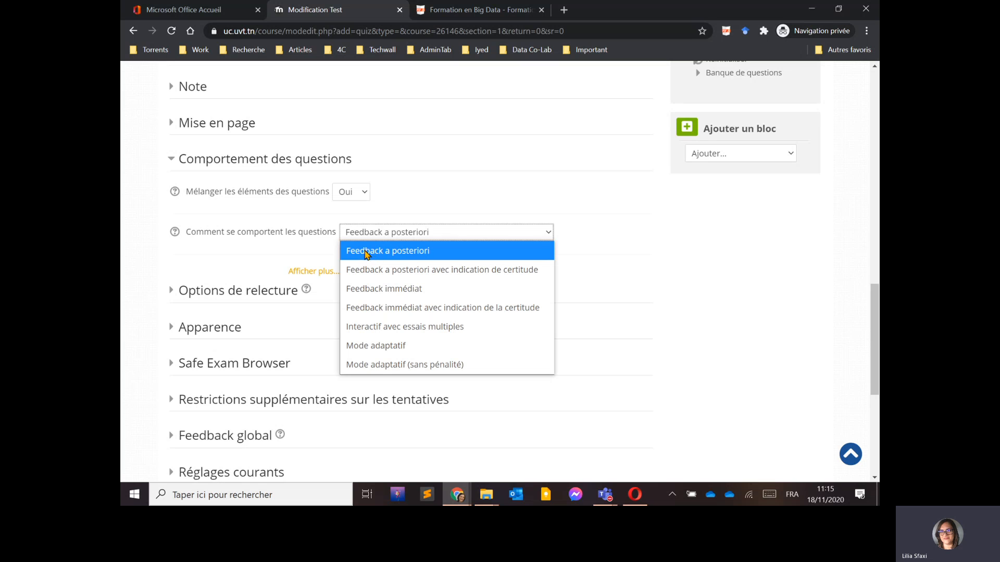
click(397, 251)
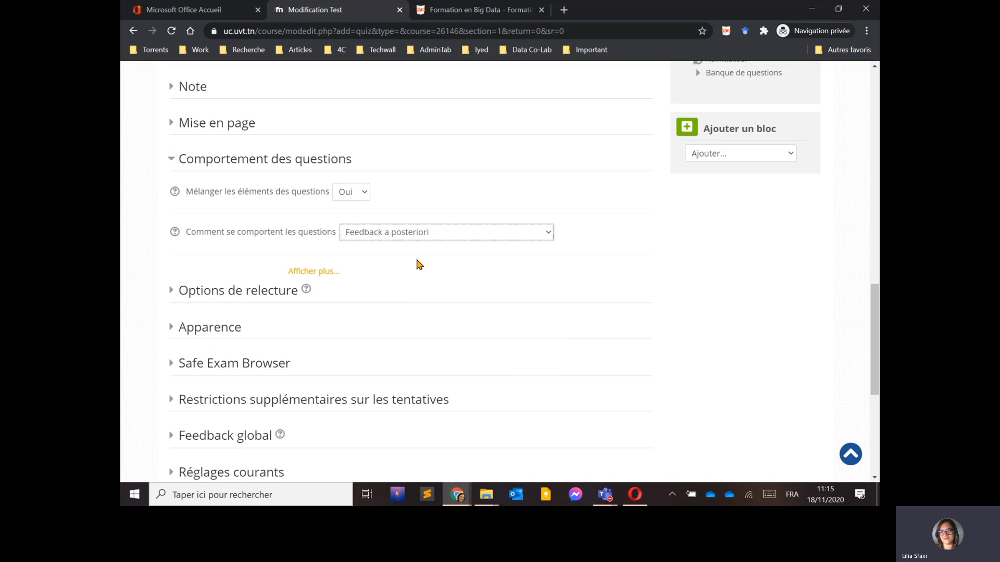
click(315, 271)
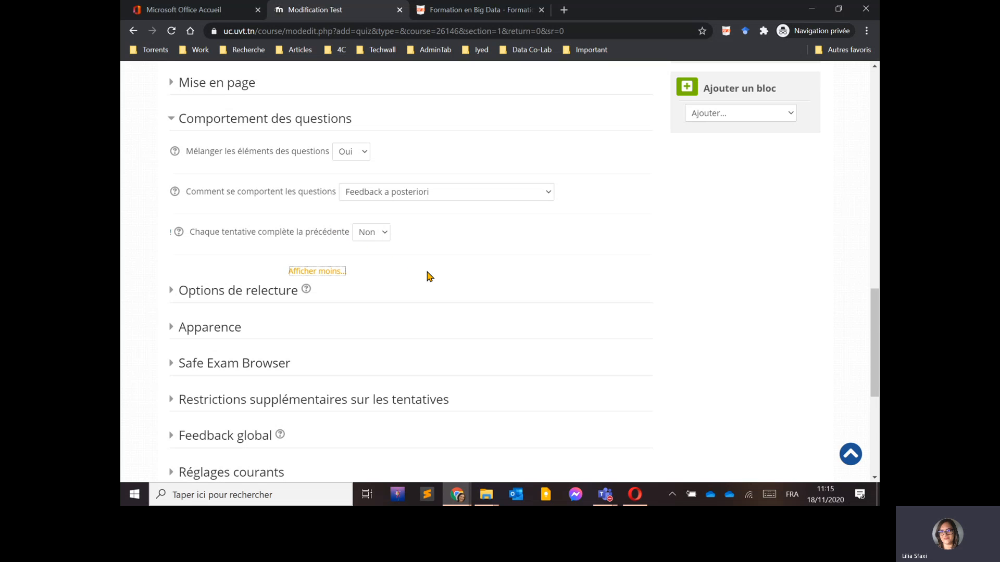
scroll(386, 261, down, 3)
scroll(385, 259, up, 3)
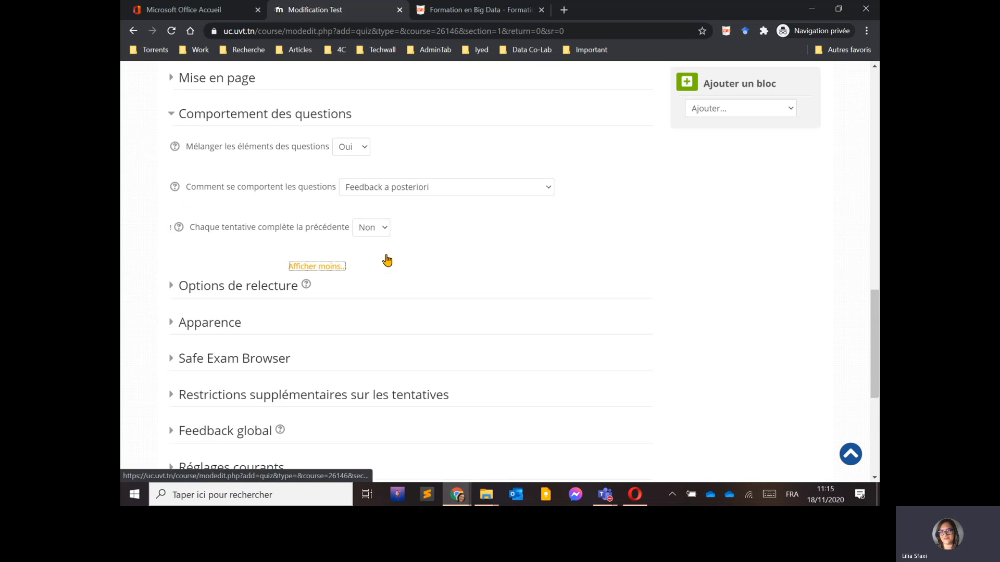
Disable "La tentative" in the review options immediately after the attempt, later while the test is open, and after the test closes.
click(174, 292)
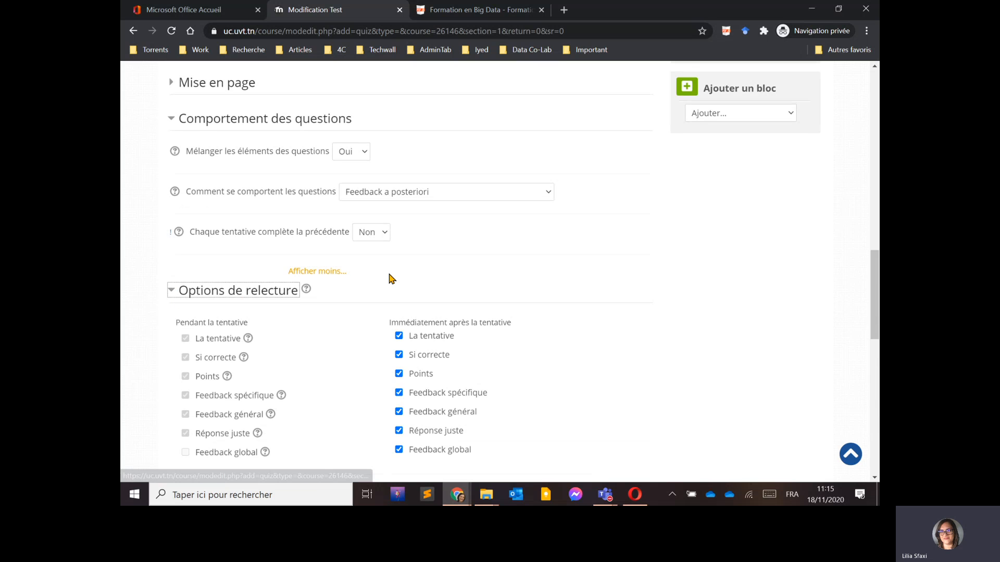
scroll(390, 279, down, 2)
scroll(390, 279, down, 1)
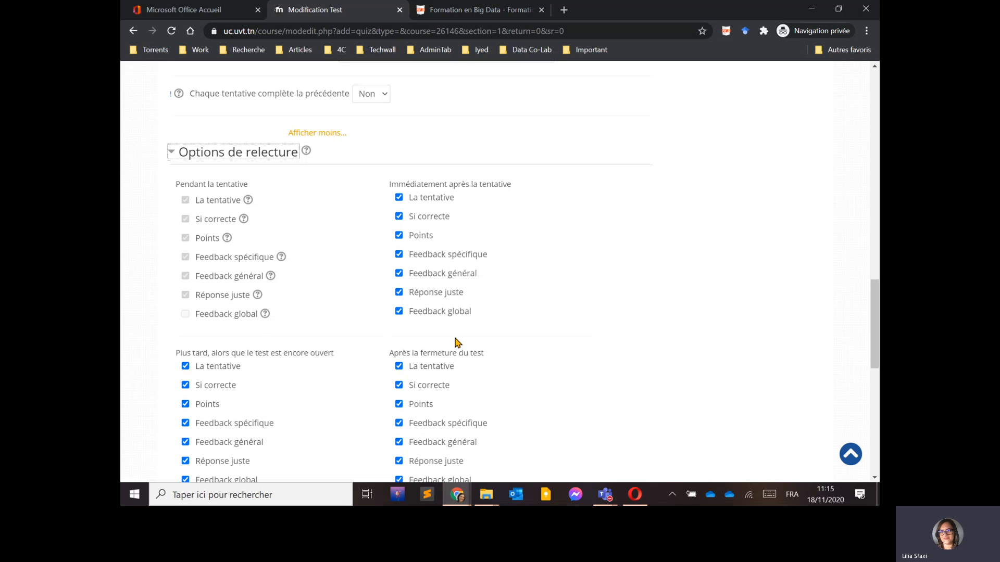
click(399, 198)
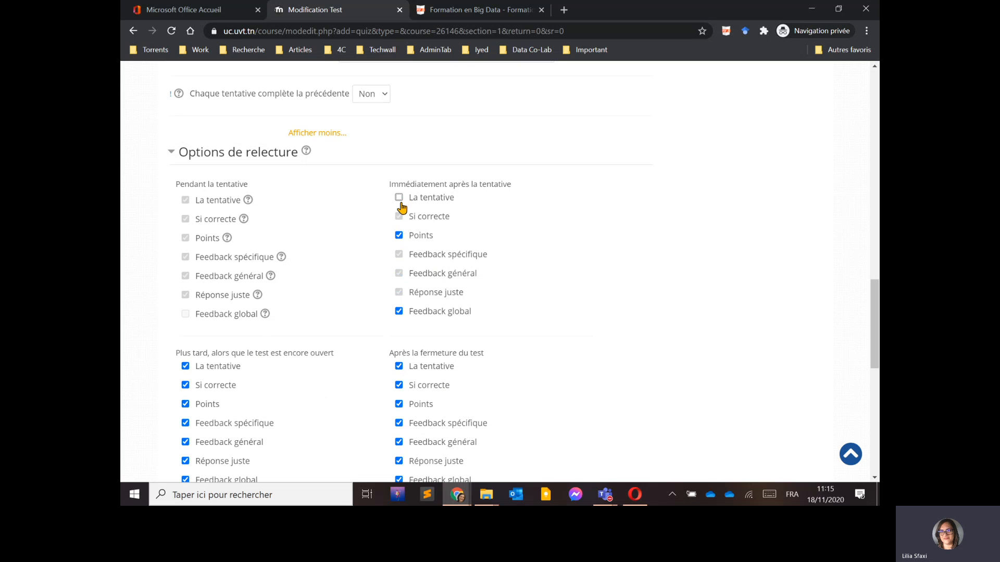
click(399, 366)
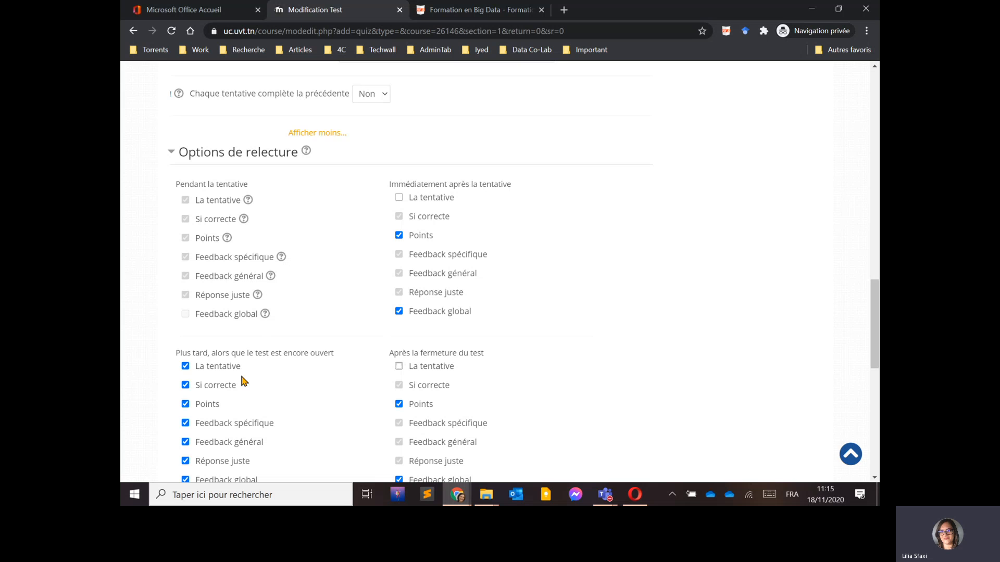
click(185, 365)
Re-enable "La tentative" in the review options for the period after the test closes.
scroll(438, 335, down, 5)
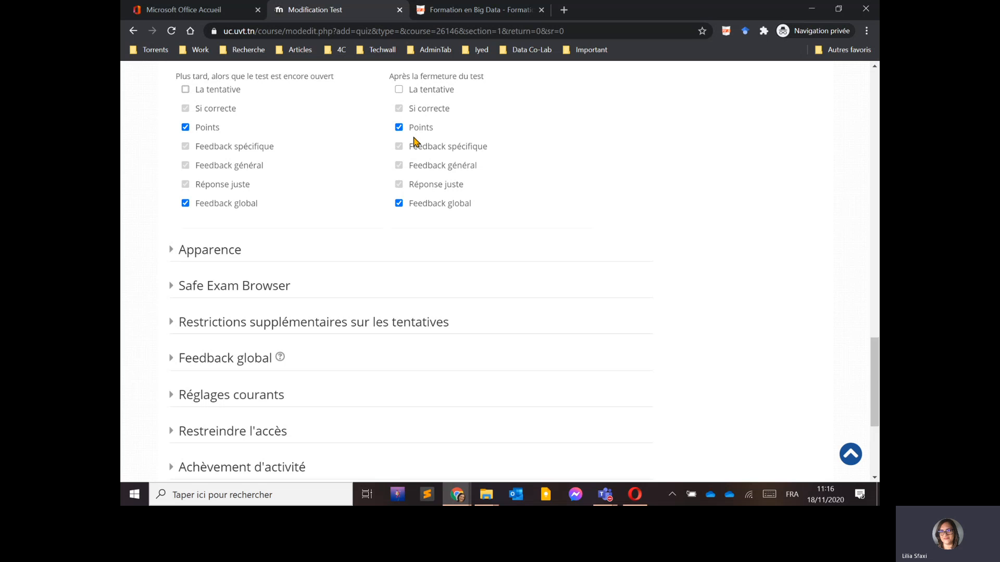
scroll(472, 180, up, 5)
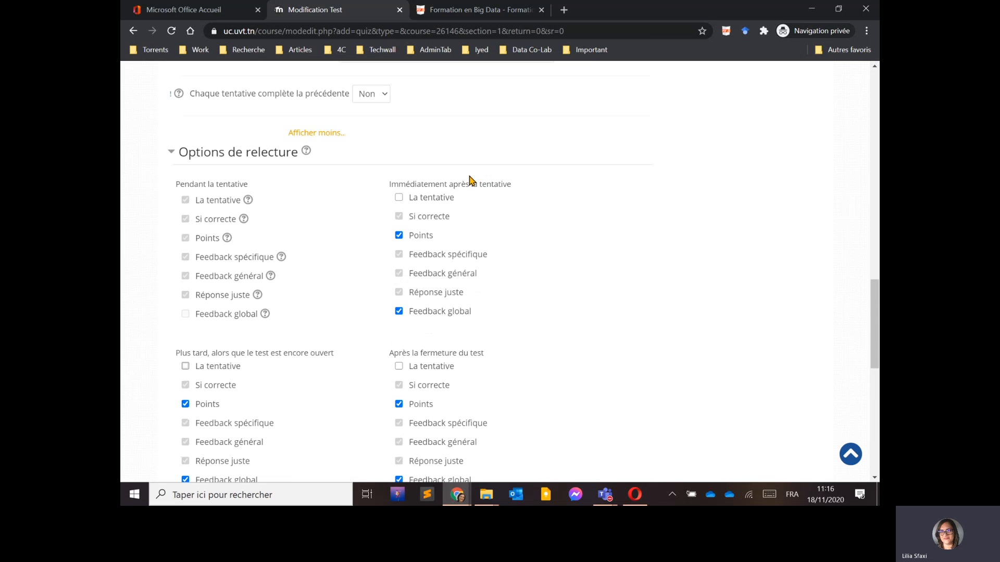
scroll(476, 184, down, 3)
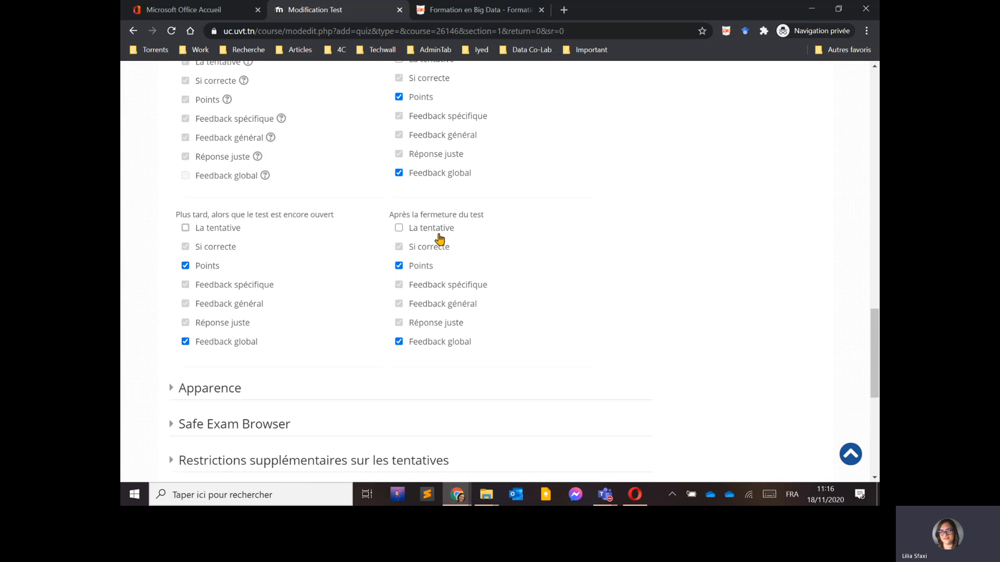
click(399, 228)
scroll(557, 235, down, 3)
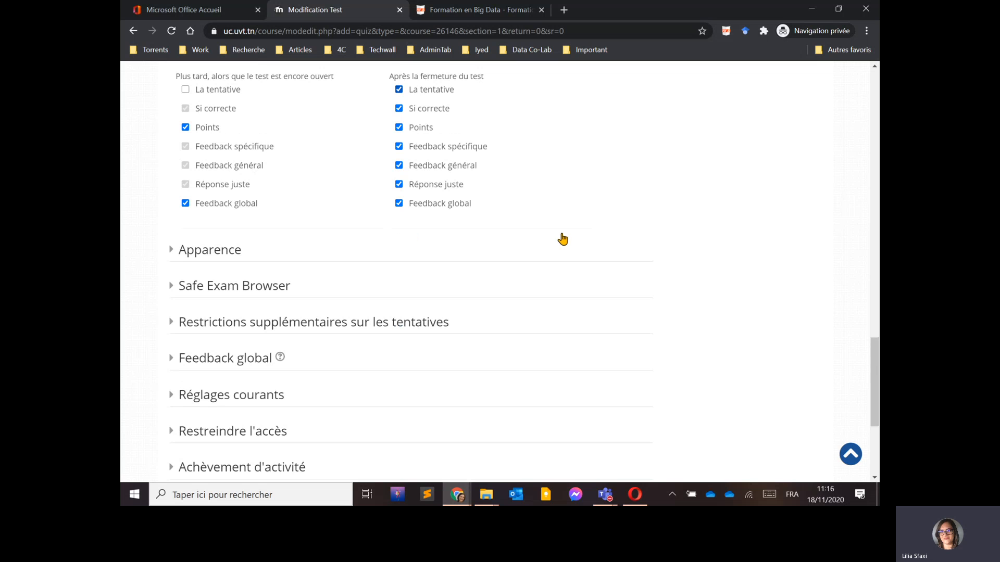
Set the number of allowed attempts to 1 in the test's Note settings.
scroll(323, 275, down, 3)
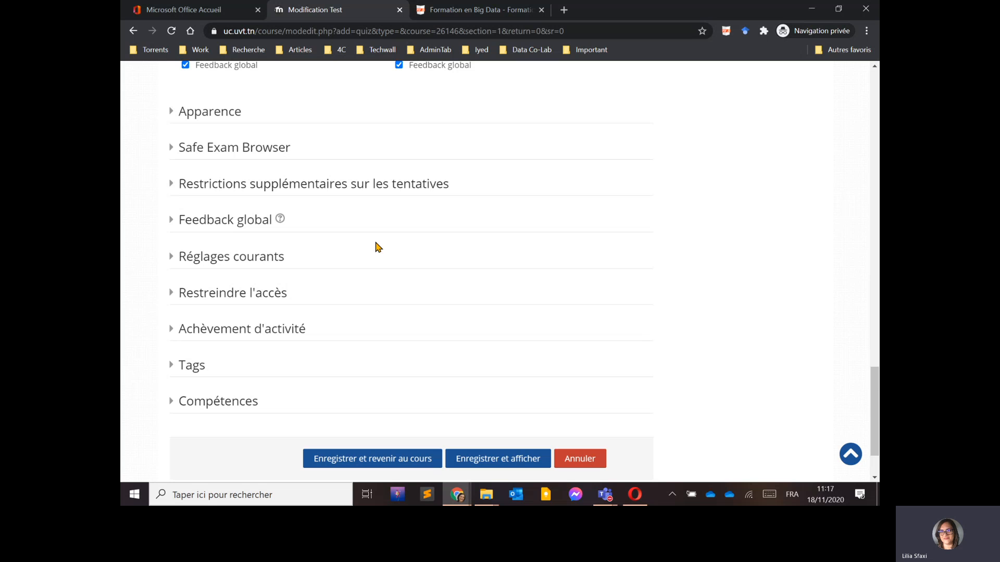
scroll(378, 246, up, 10)
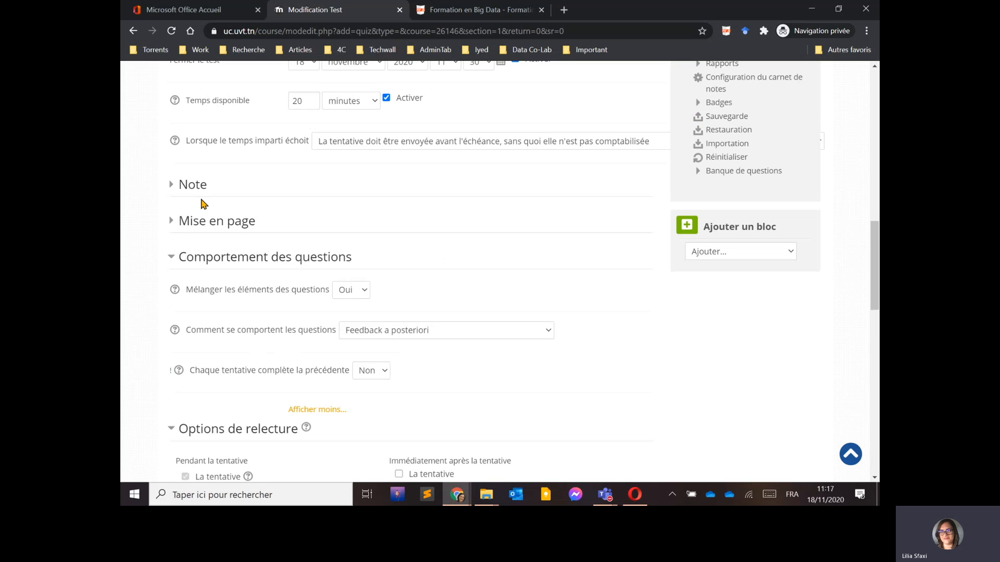
click(173, 187)
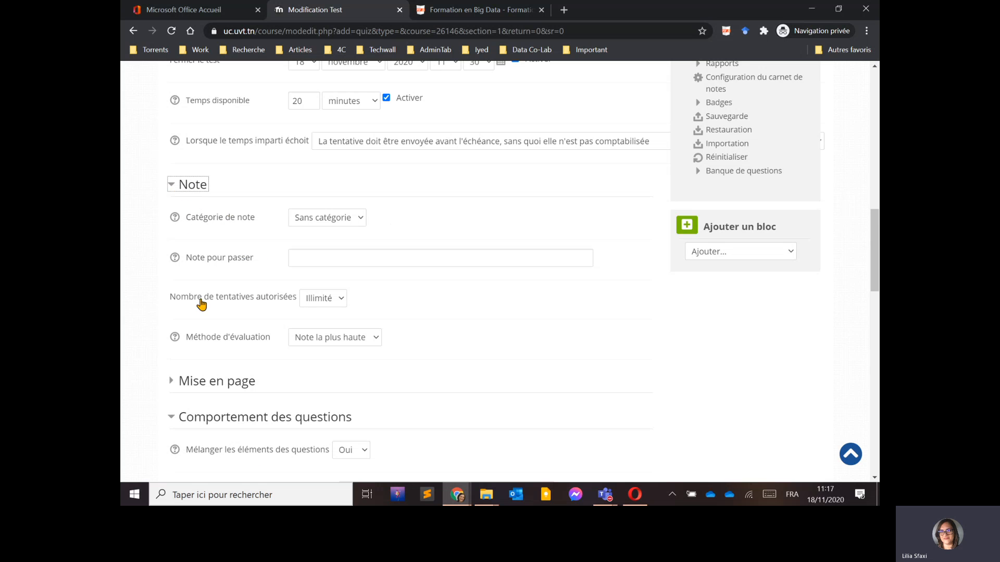
click(330, 299)
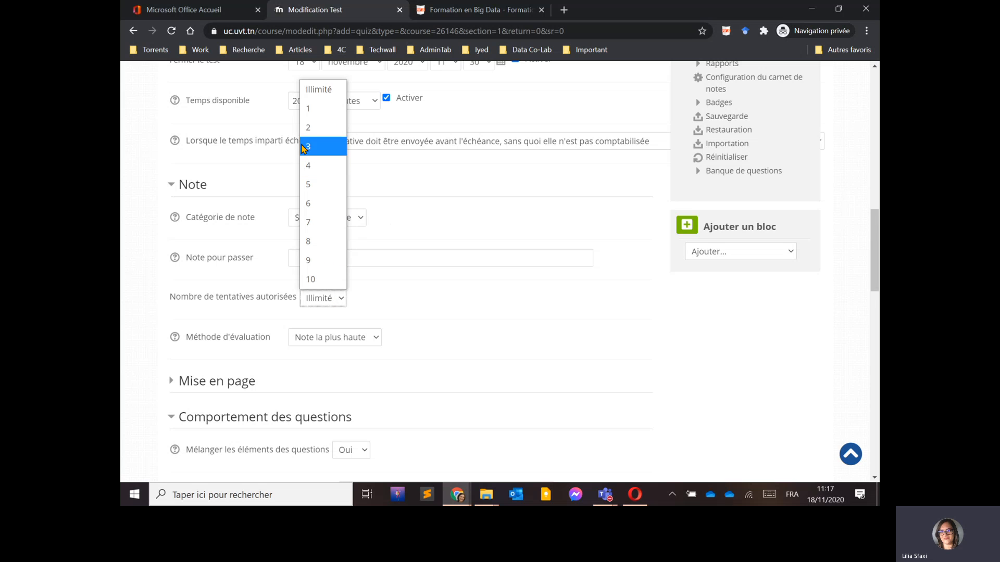
click(312, 108)
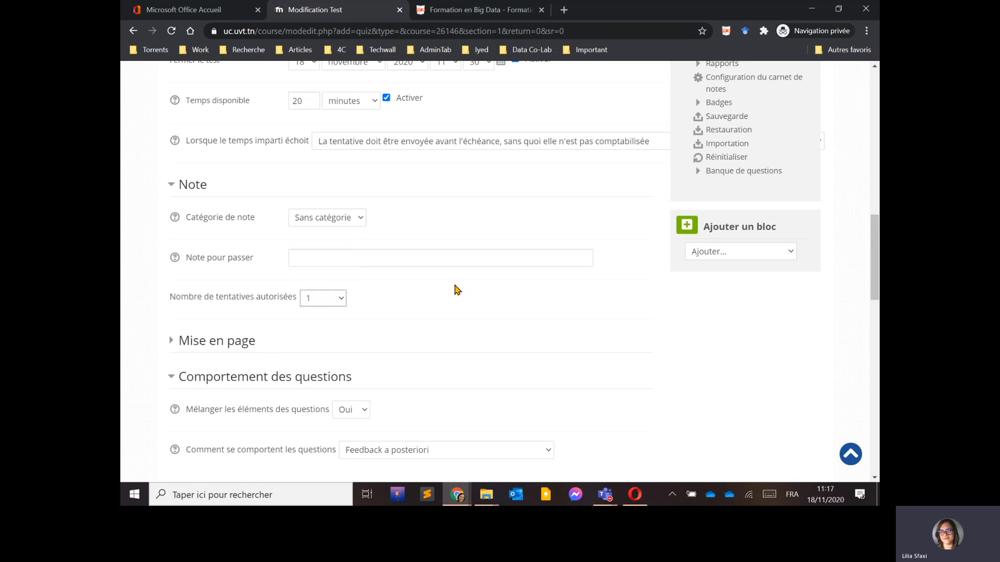
Check the remaining test settings, including the opening and closing times, and save the test, returning to the course.
scroll(417, 282, down, 15)
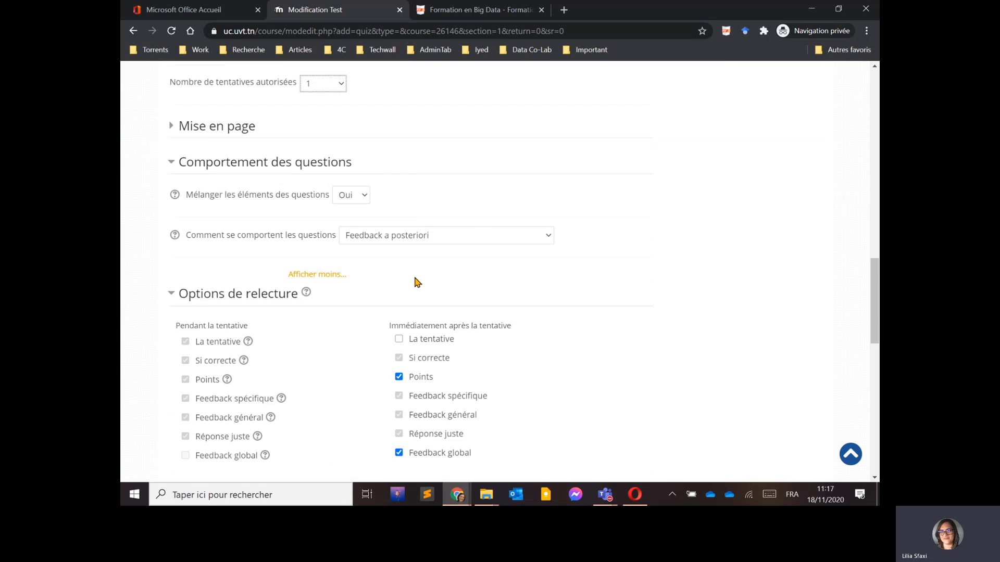
scroll(417, 282, up, 15)
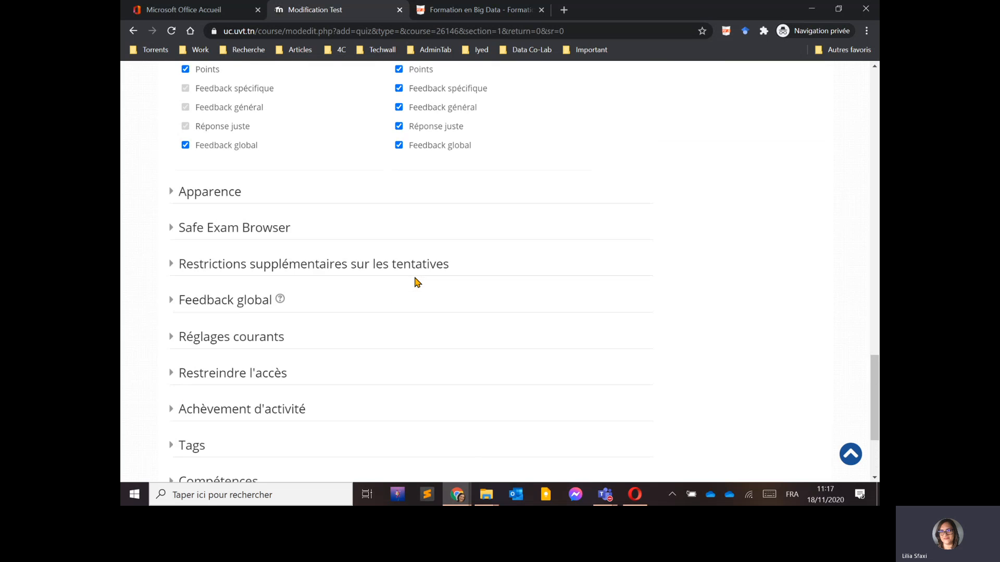
scroll(417, 282, up, 10)
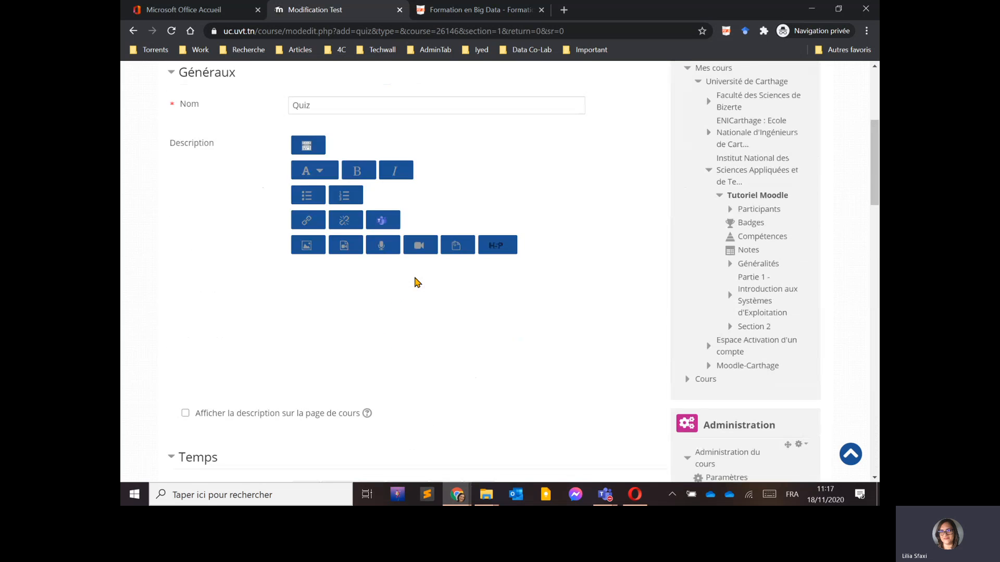
scroll(417, 282, down, 5)
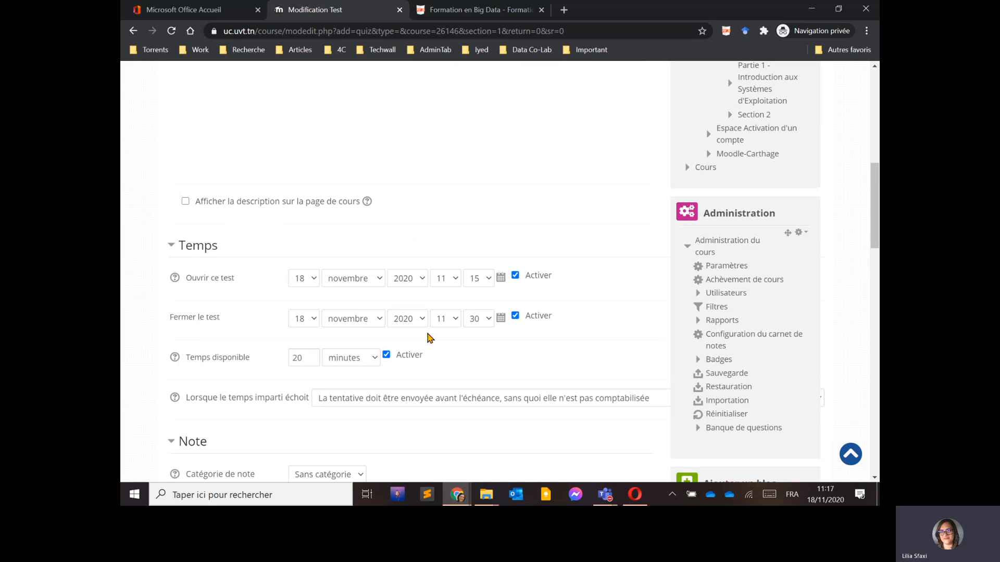
scroll(428, 337, down, 20)
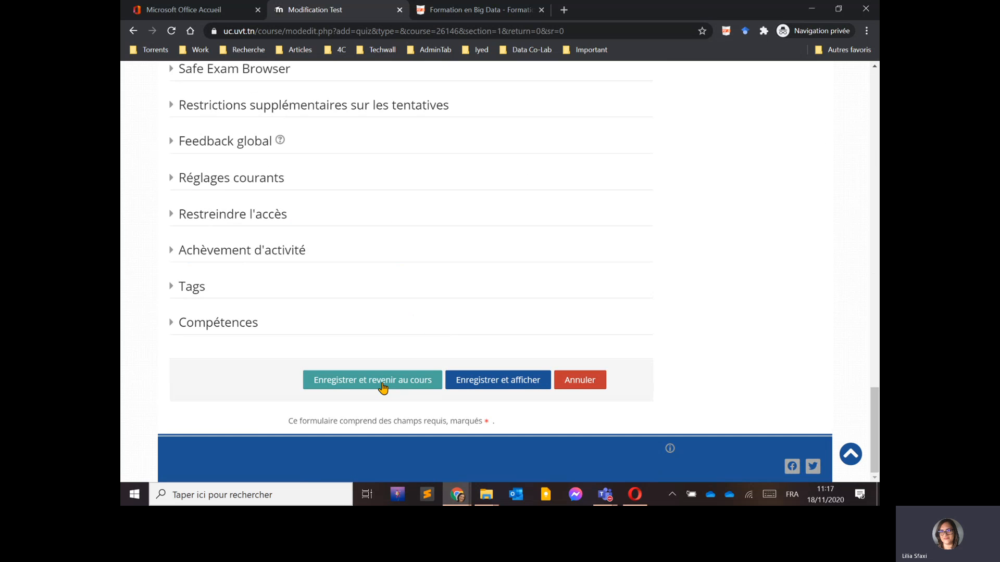
click(354, 382)
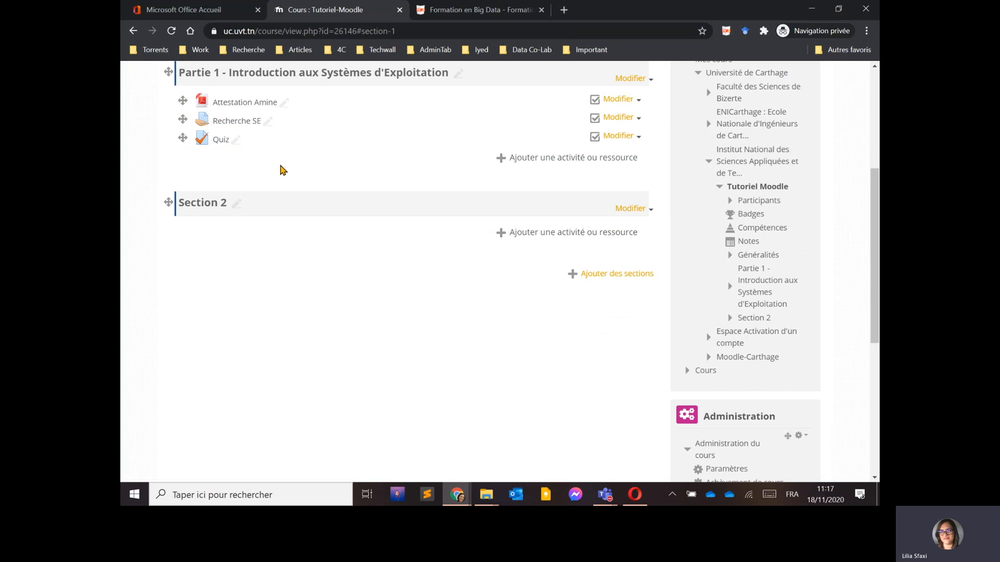
Open the Quiz activity from the course and start editing the test's questions.
click(221, 140)
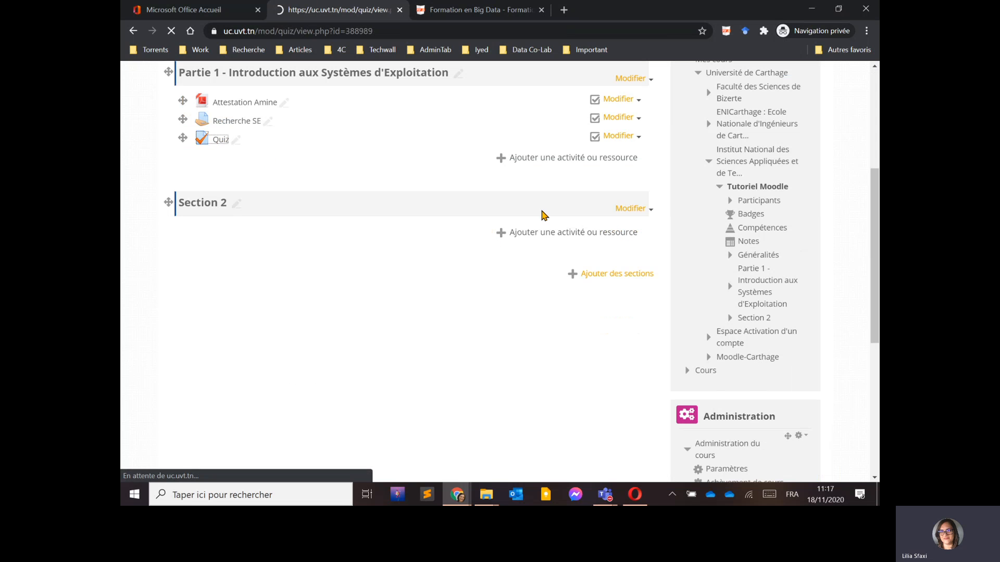
scroll(493, 346, down, 3)
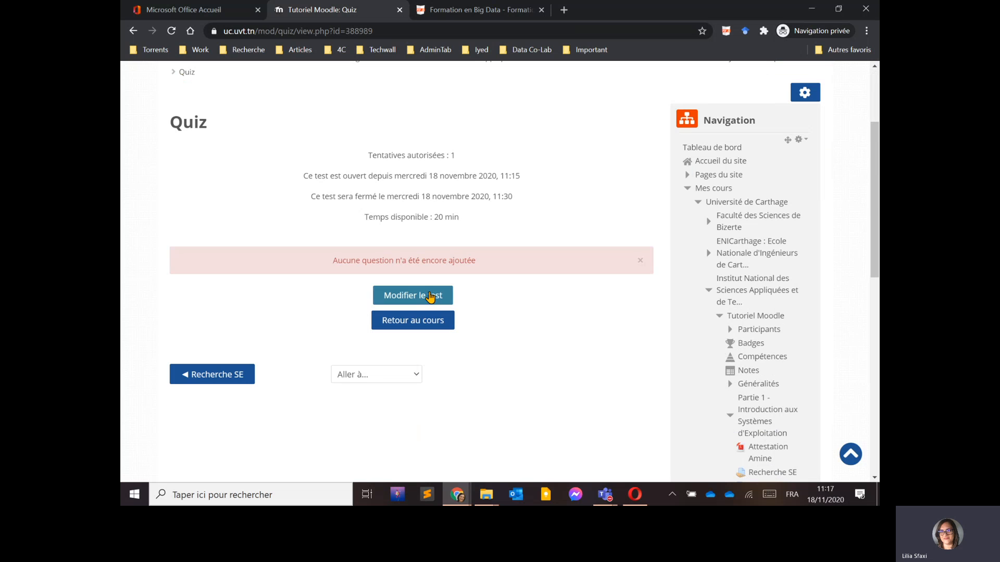
click(402, 296)
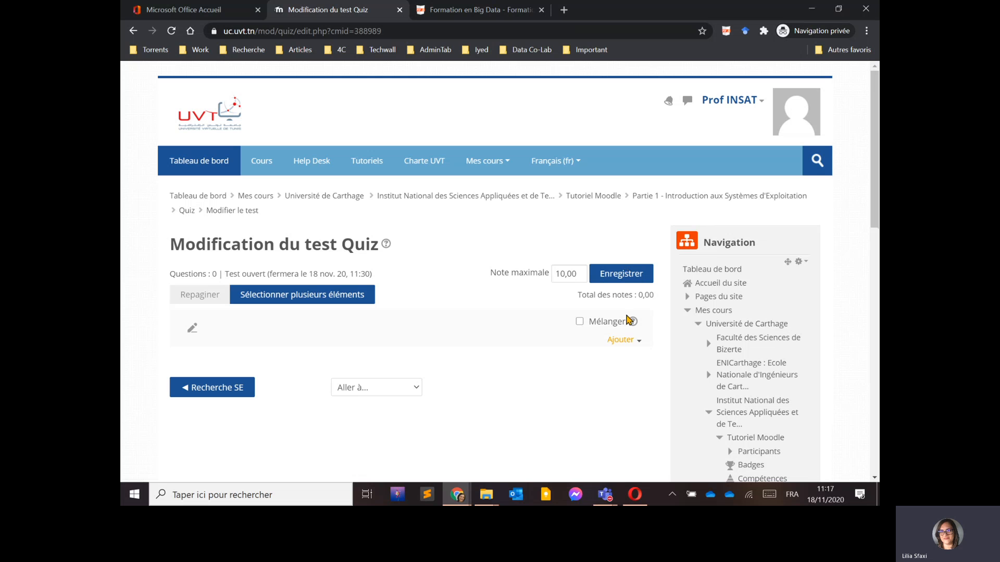
Add a new question of type "Calculée à choix multiple" to the test.
click(617, 342)
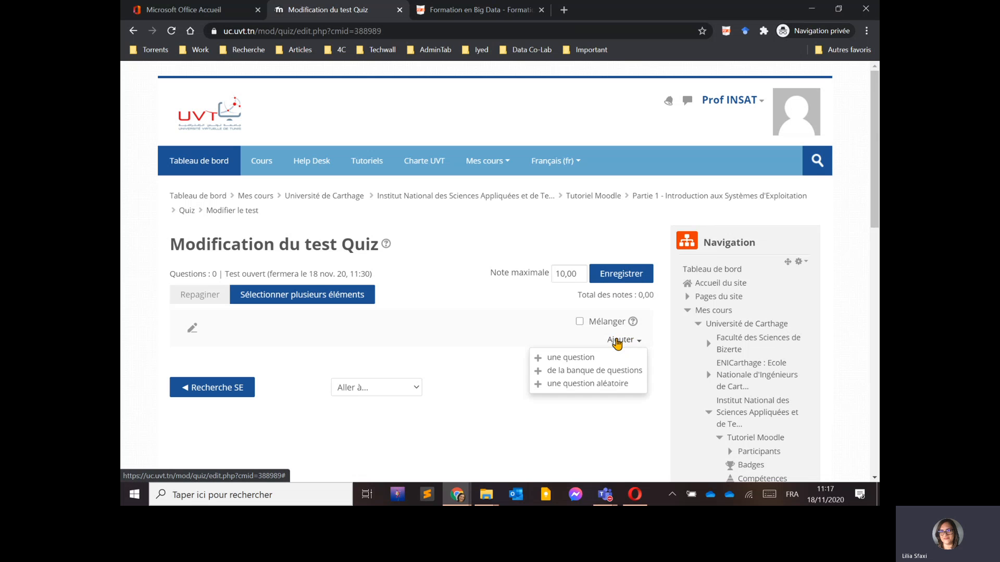
click(574, 358)
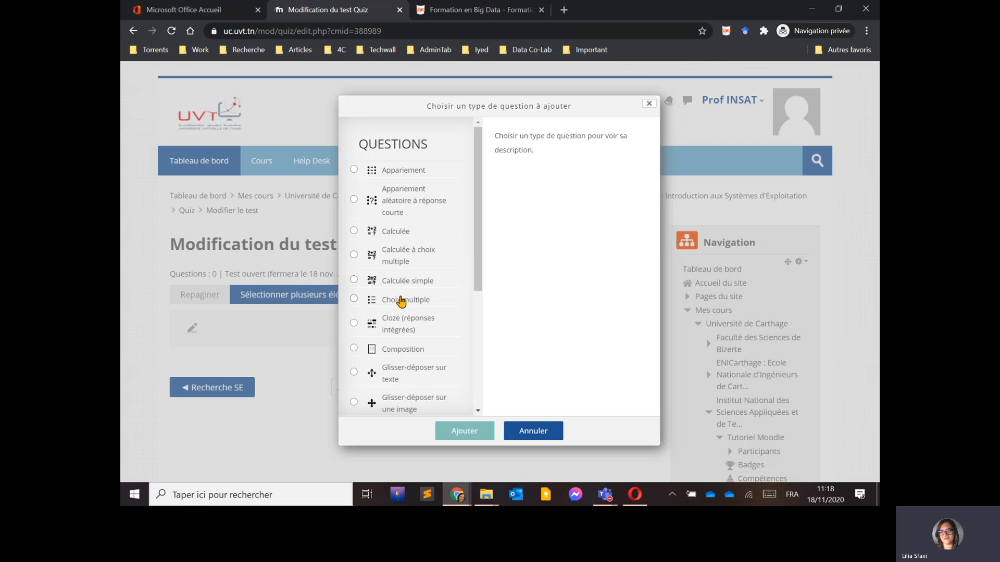
scroll(400, 299, down, 2)
scroll(400, 301, down, 2)
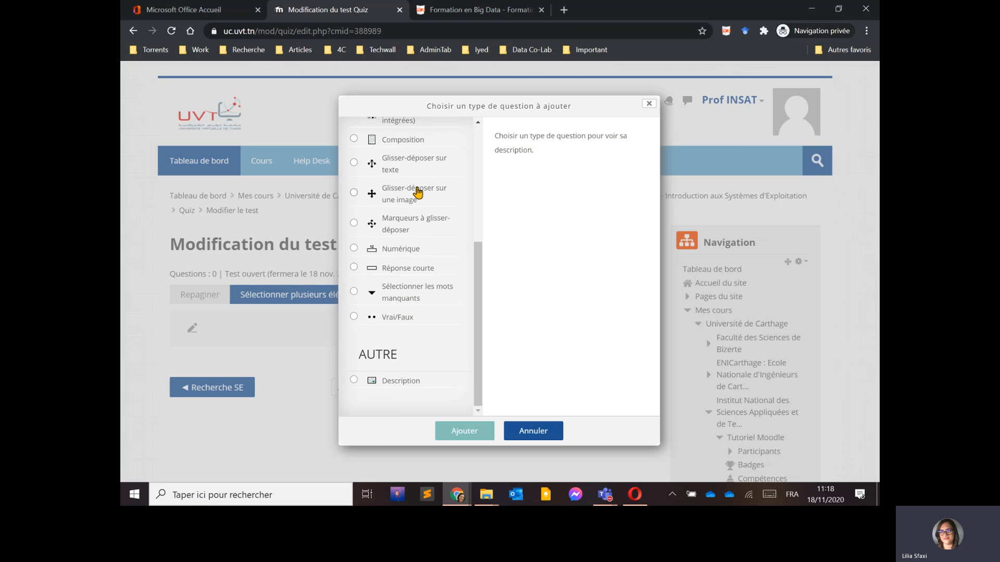
scroll(413, 253, up, 2)
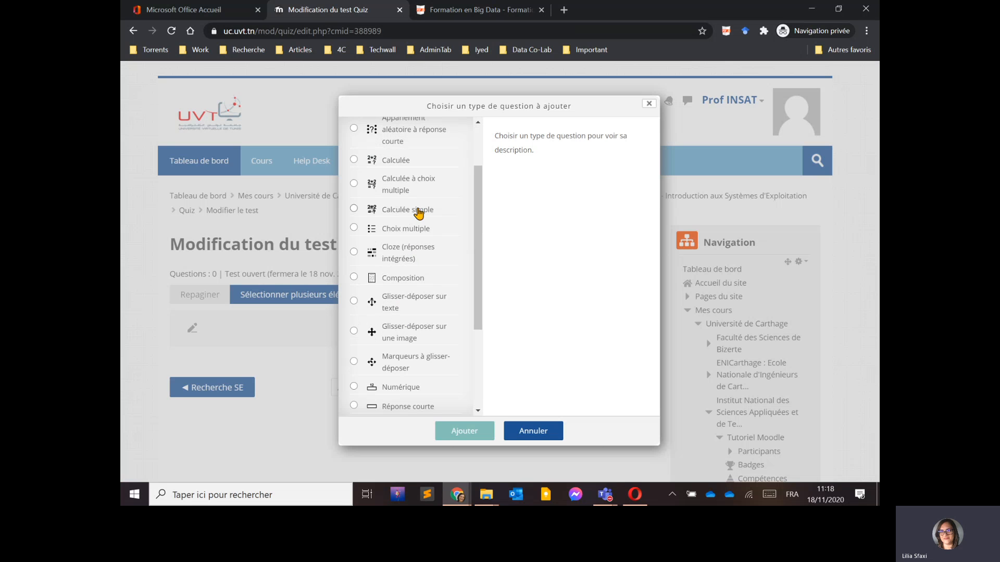
click(387, 189)
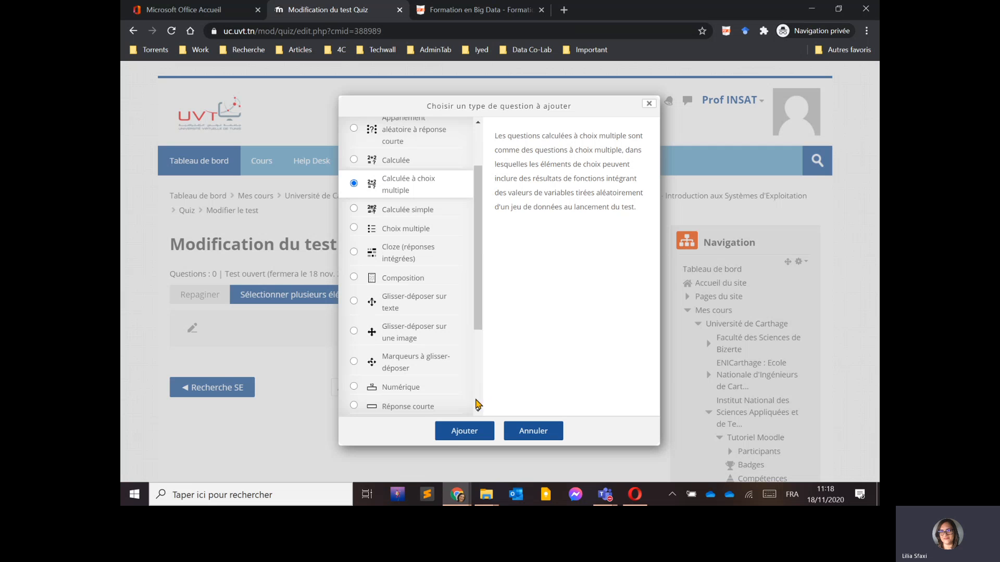
click(452, 432)
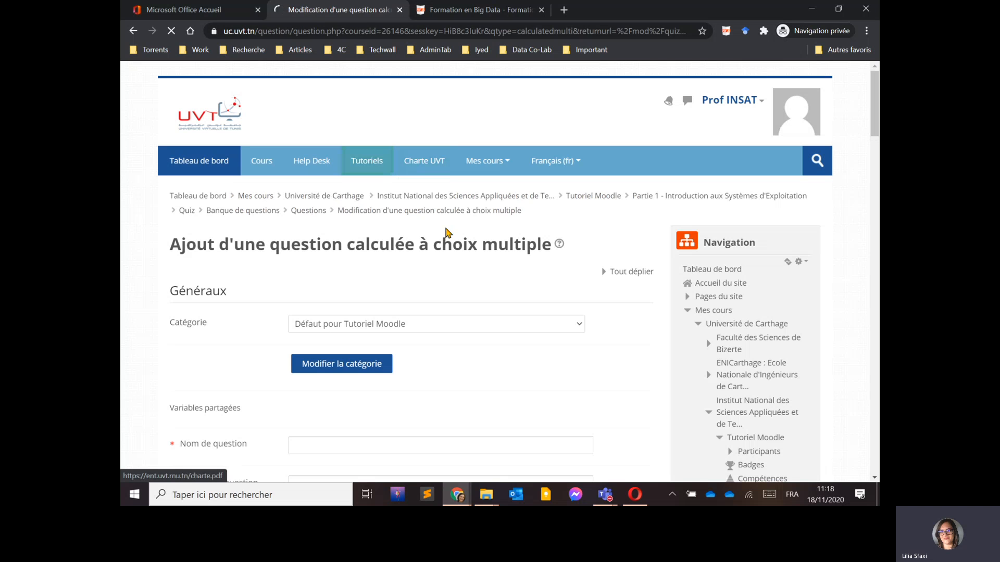
Name the question Q1 and enter its text, "Donner le résultat de" followed by an addition ending in "+1".
scroll(516, 263, down, 5)
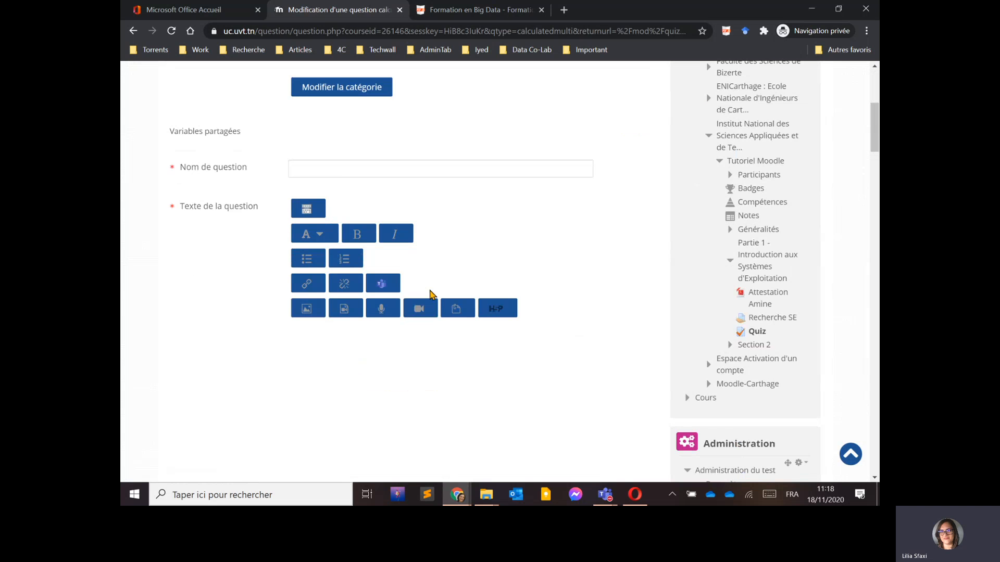
click(337, 171)
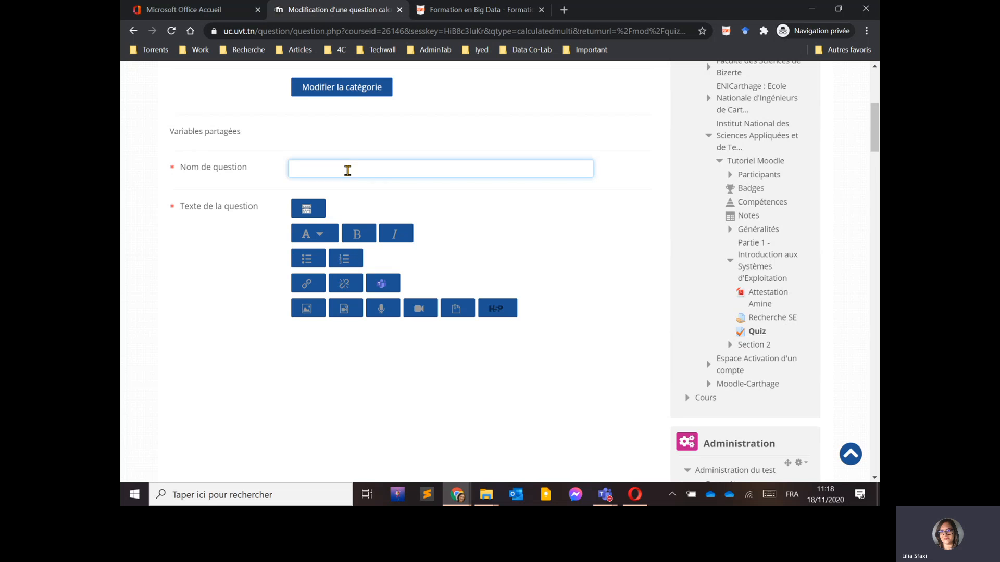
scroll(393, 218, down, 5)
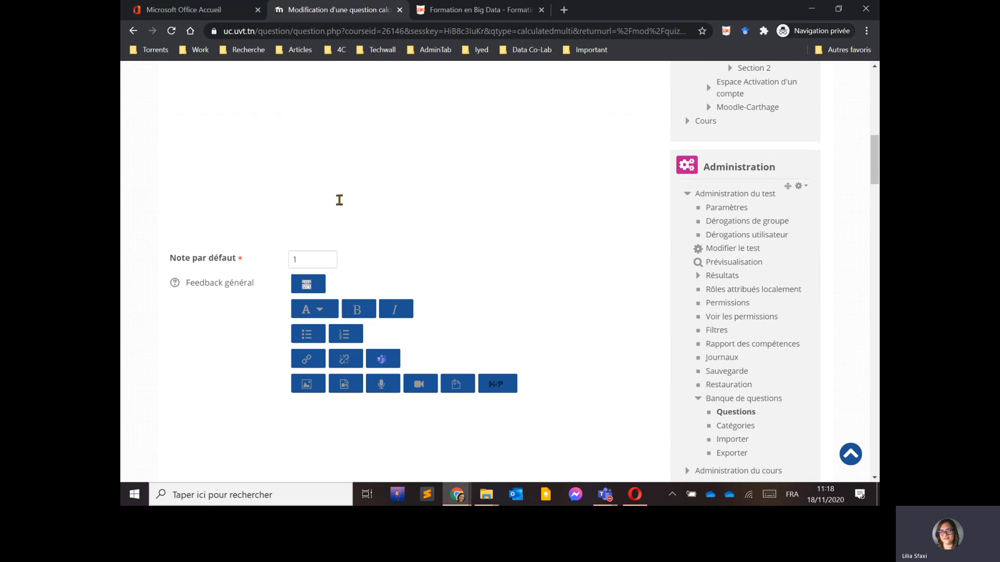
scroll(425, 195, up, 3)
scroll(398, 255, up, 3)
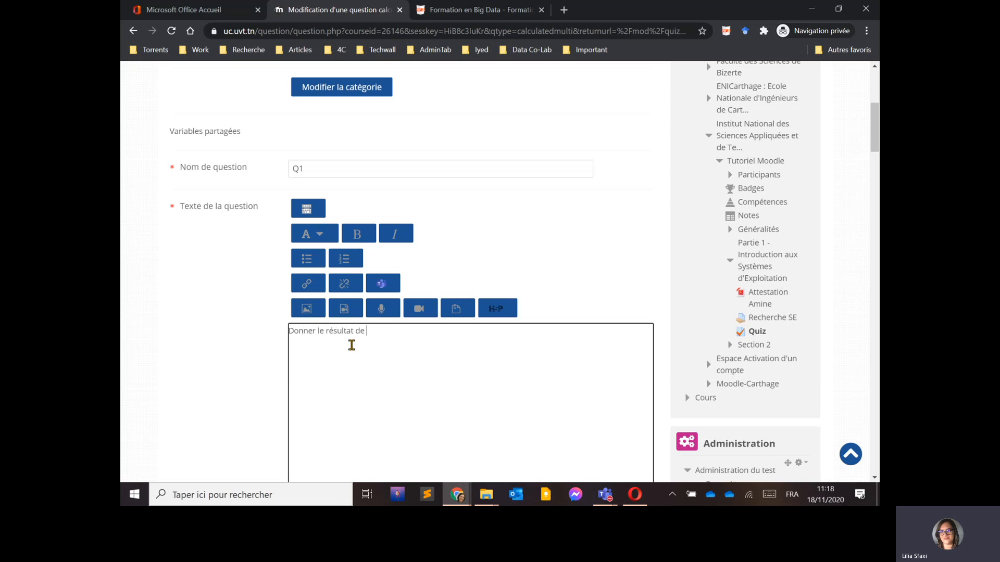
text(+1)
Enter 2 as the question's first answer and give it a grade of 100%.
scroll(412, 332, down, 10)
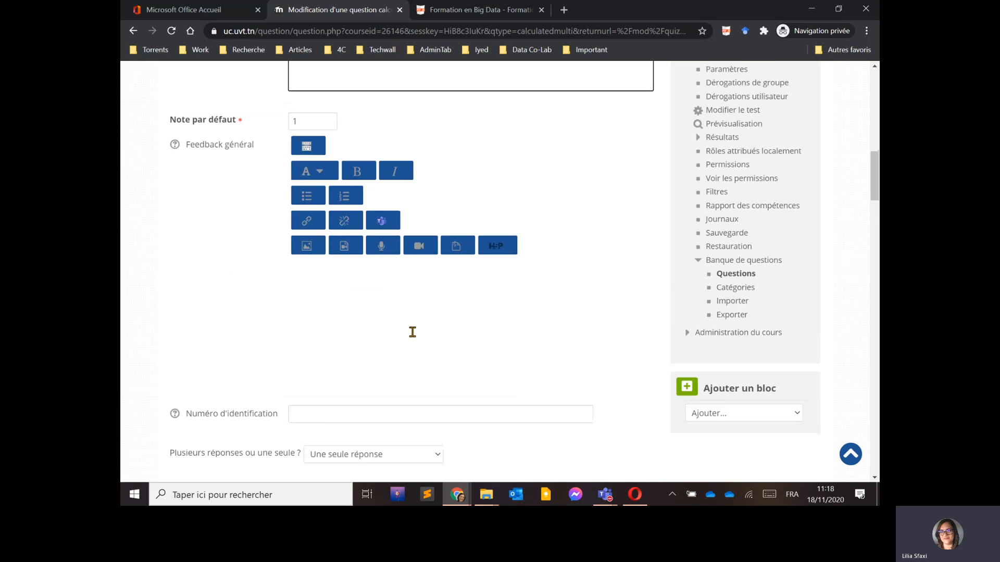
scroll(412, 331, up, 3)
scroll(411, 330, down, 5)
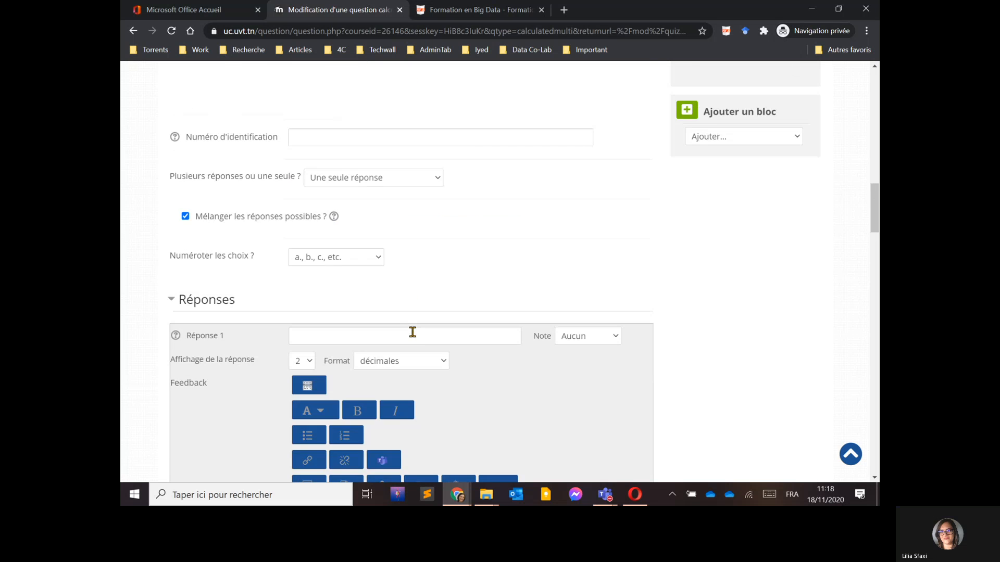
scroll(410, 330, up, 3)
scroll(408, 328, down, 3)
scroll(404, 290, down, 3)
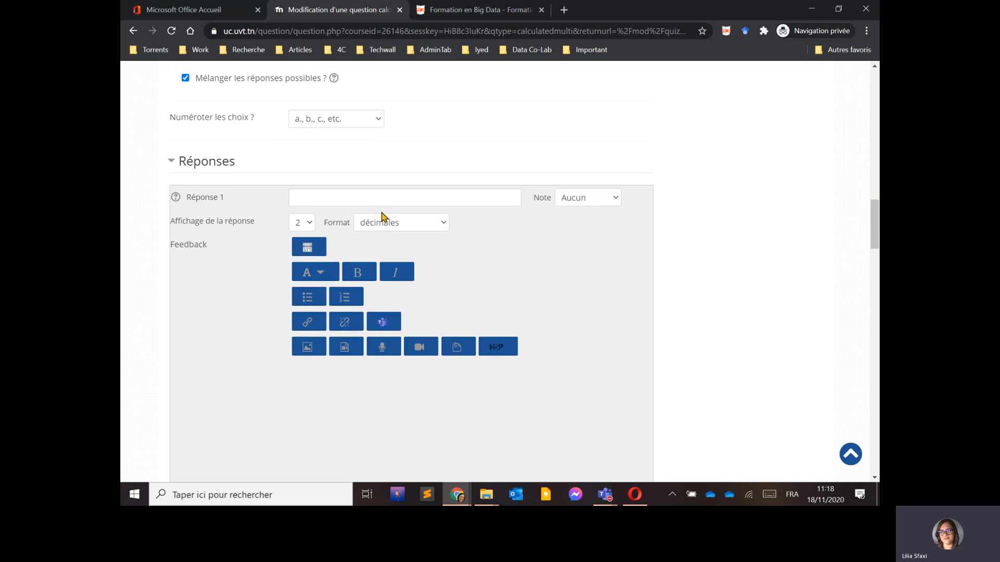
click(390, 203)
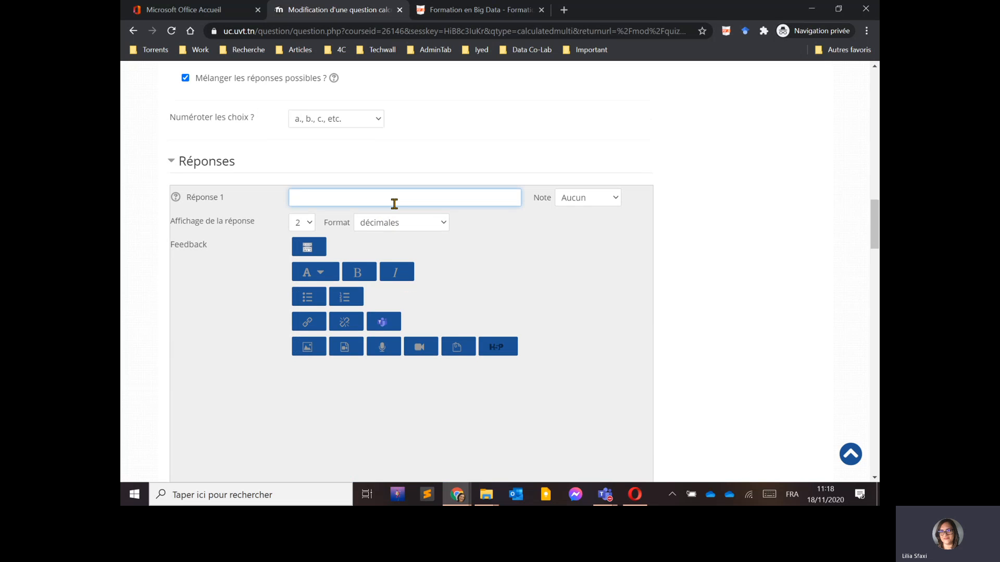
text(2)
scroll(431, 255, down, 3)
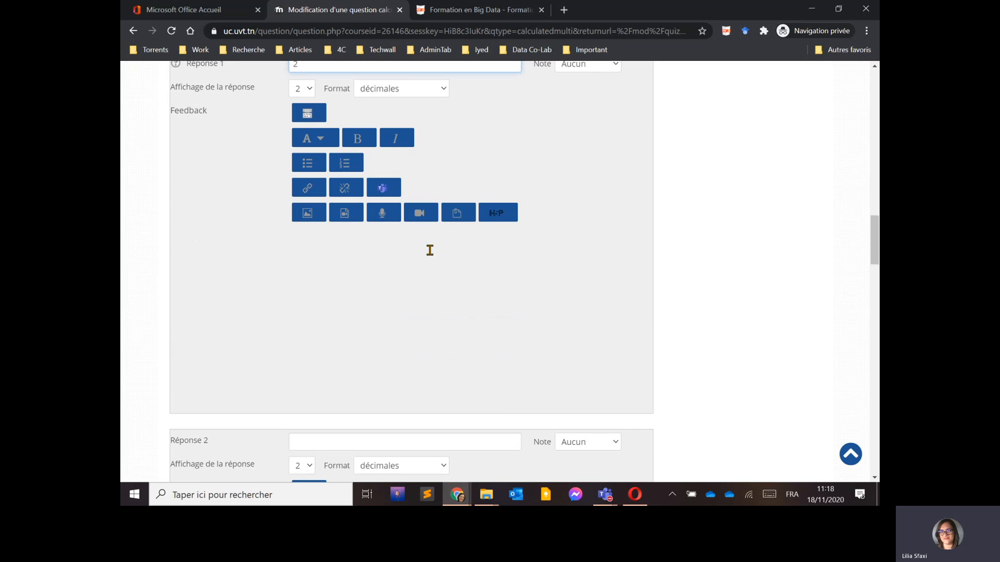
scroll(430, 250, up, 6)
scroll(430, 256, down, 3)
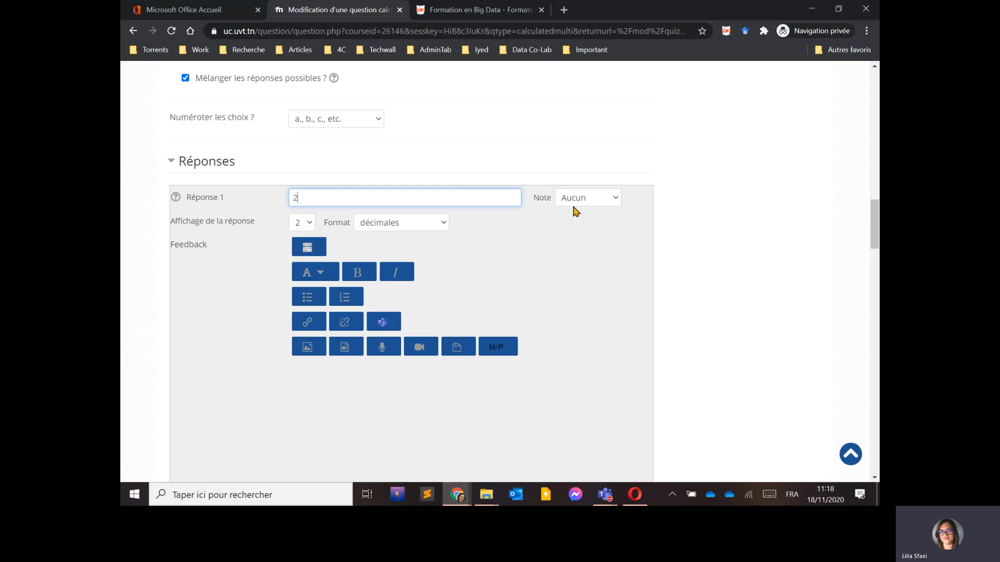
click(587, 200)
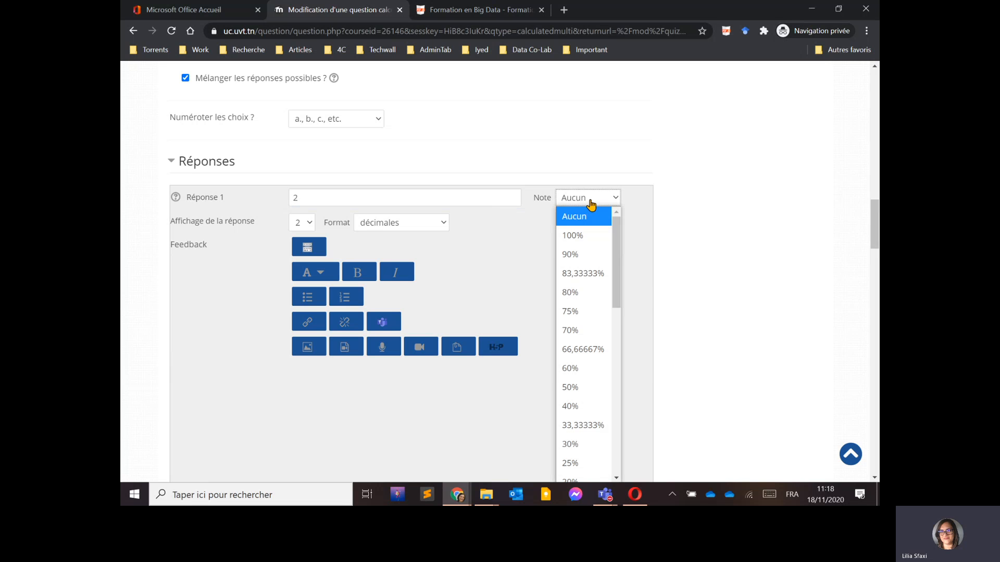
click(577, 237)
Enter 3 as the second answer and 10 as the third answer of the question.
scroll(508, 252, down, 6)
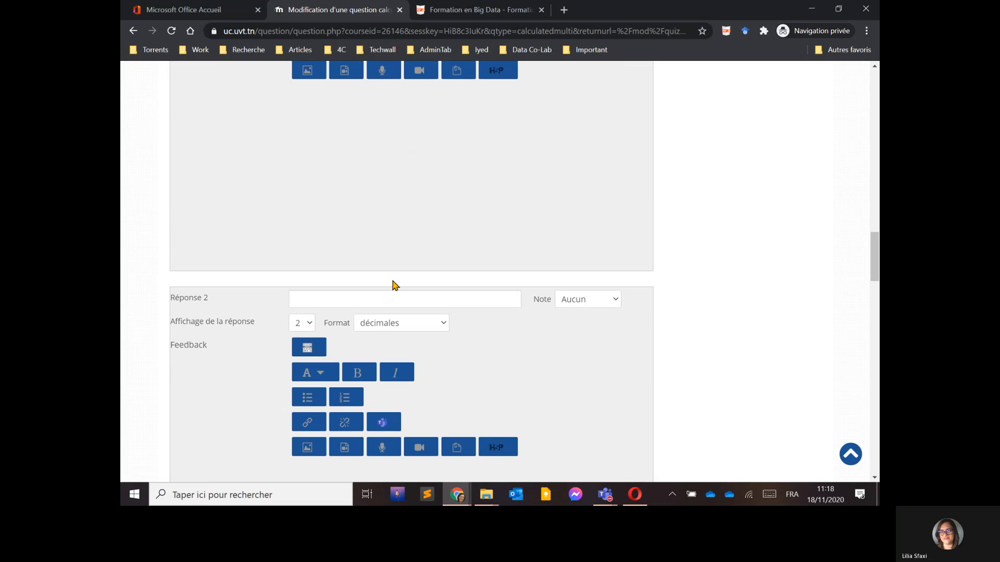
click(367, 298)
text(3)
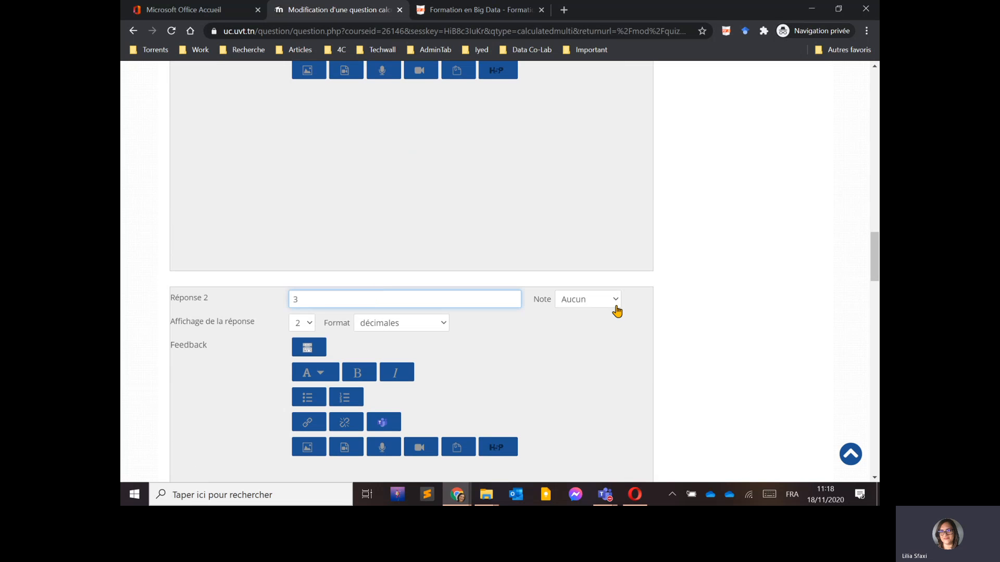
scroll(583, 311, down, 3)
scroll(588, 281, down, 3)
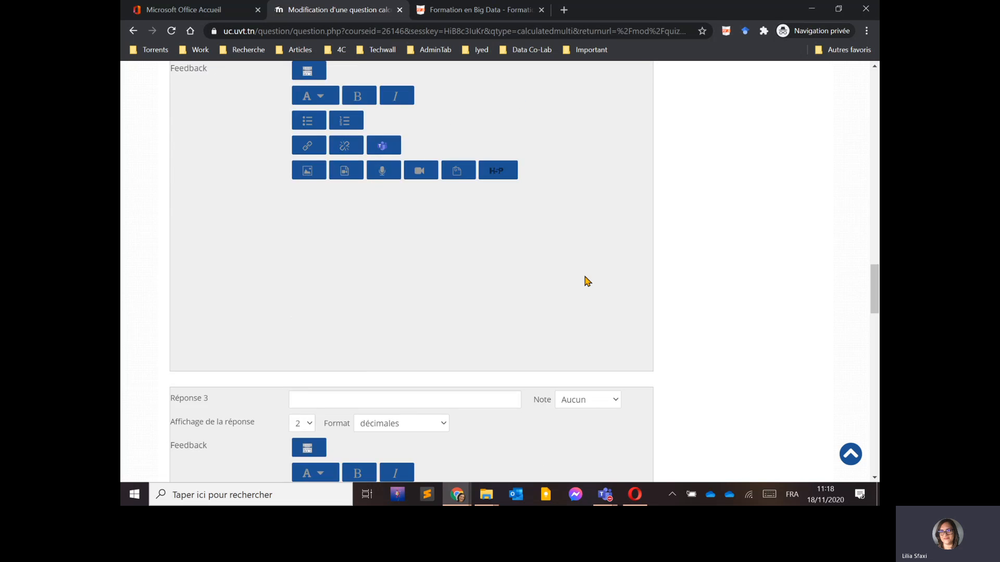
scroll(587, 281, down, 6)
click(397, 129)
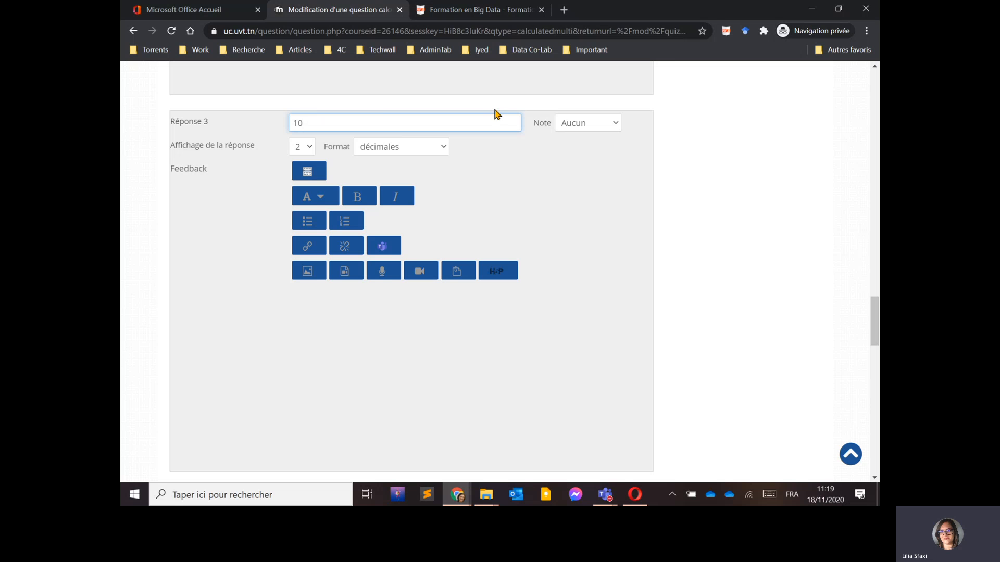
Give the third answer a grade of 50% and try to save the calculated question's changes while continuing to edit it.
click(574, 125)
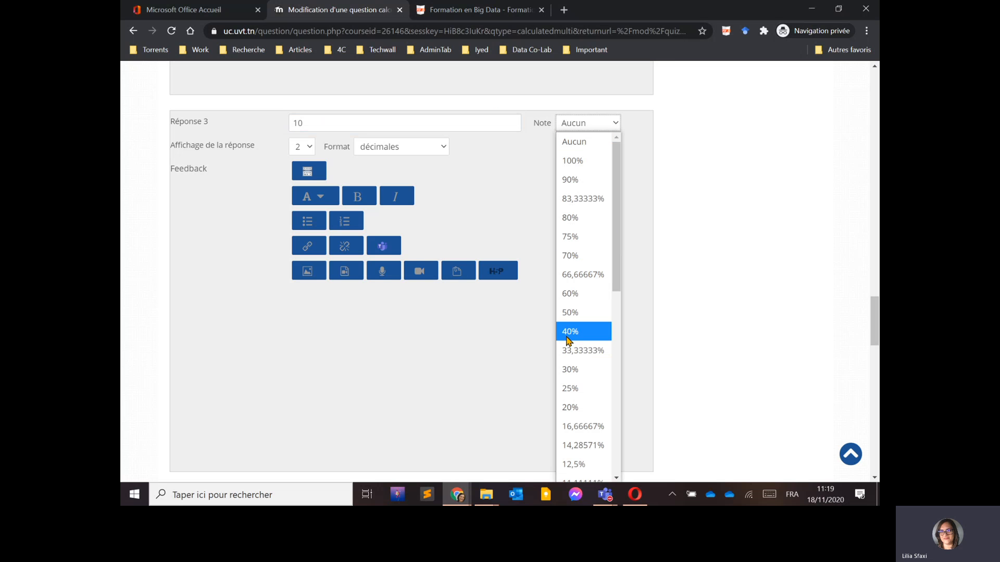
click(572, 313)
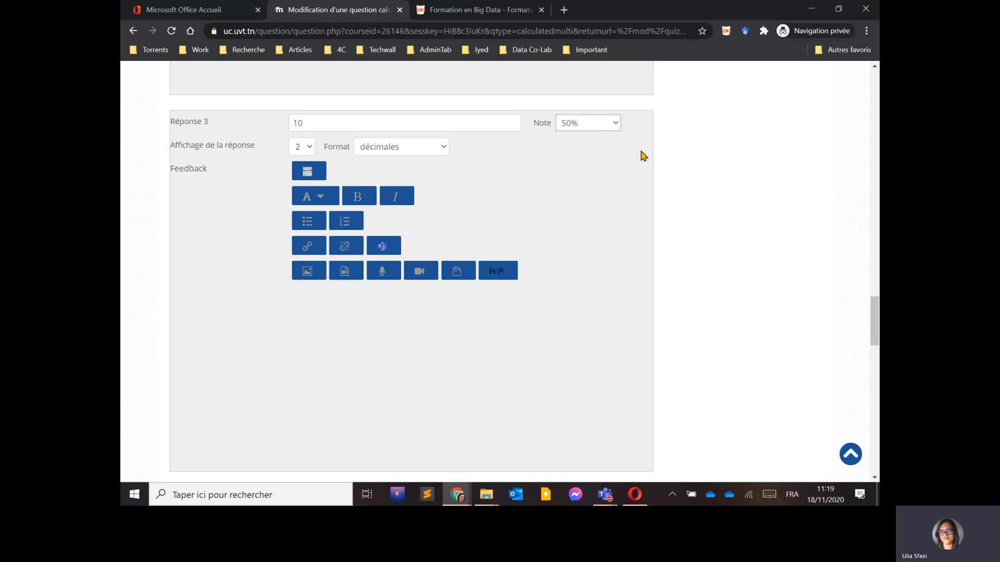
scroll(605, 194, down, 15)
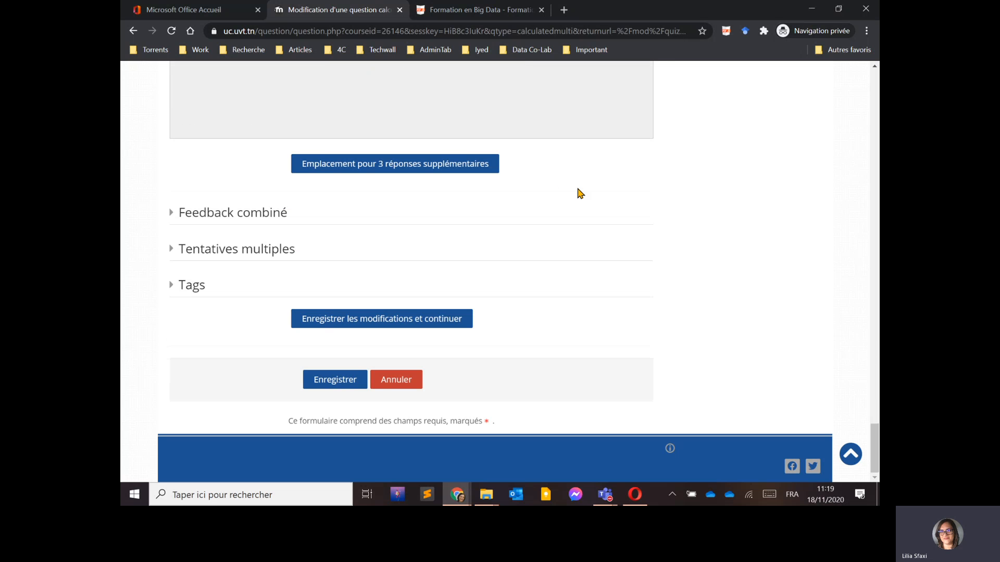
click(351, 321)
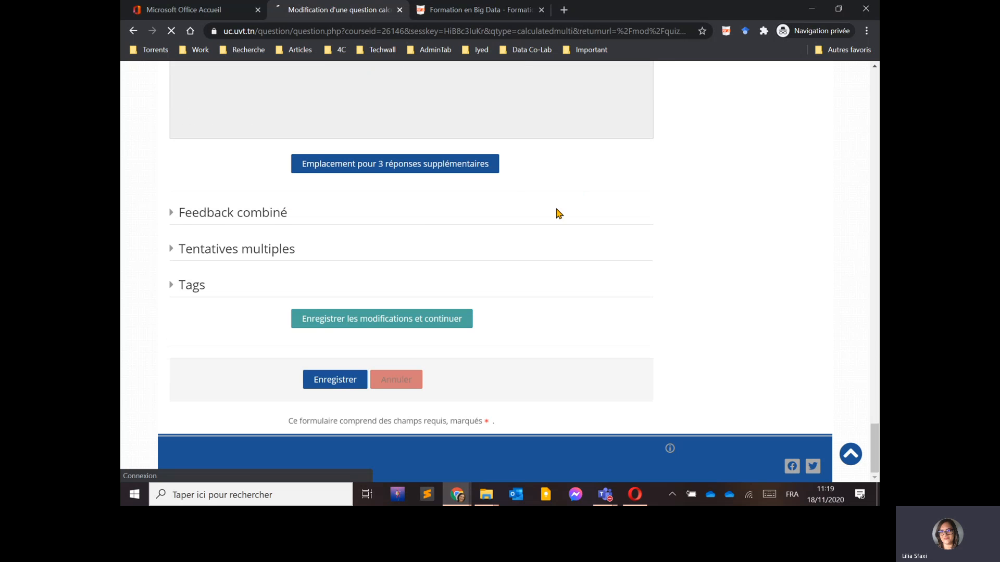
scroll(560, 255, down, 13)
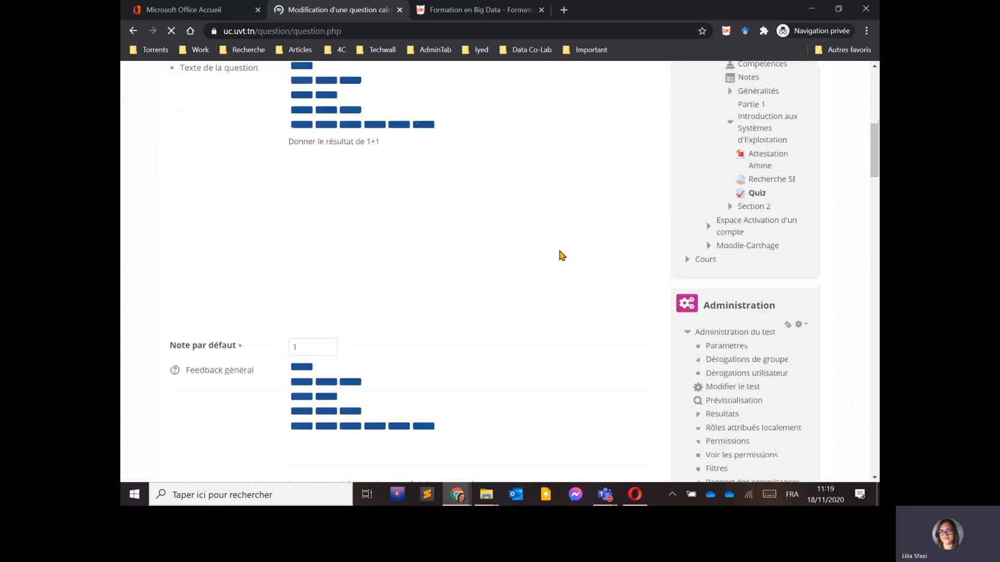
scroll(508, 276, up, 8)
scroll(508, 276, up, 6)
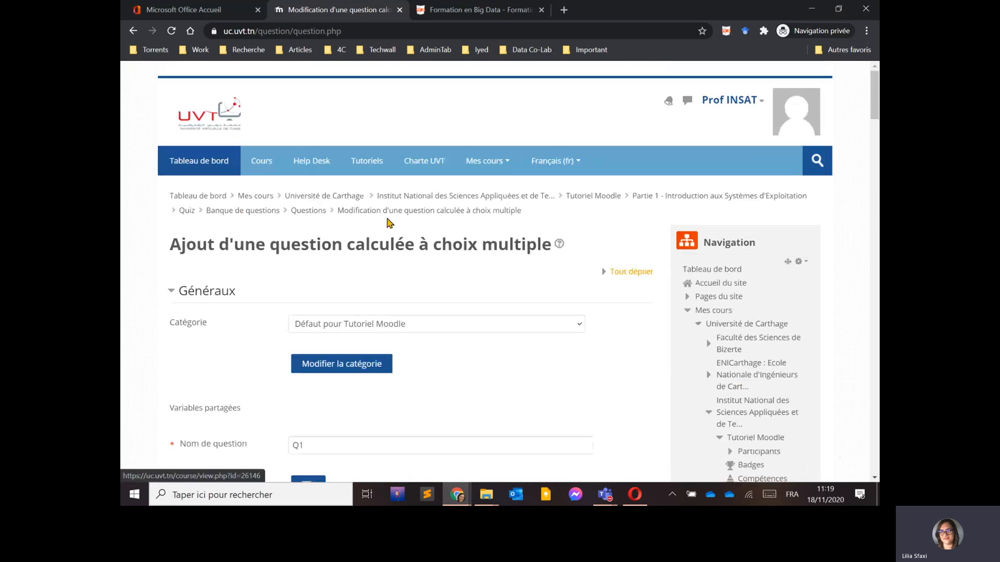
Leave the calculated question and open the Quiz test for editing again.
click(186, 210)
scroll(469, 271, down, 3)
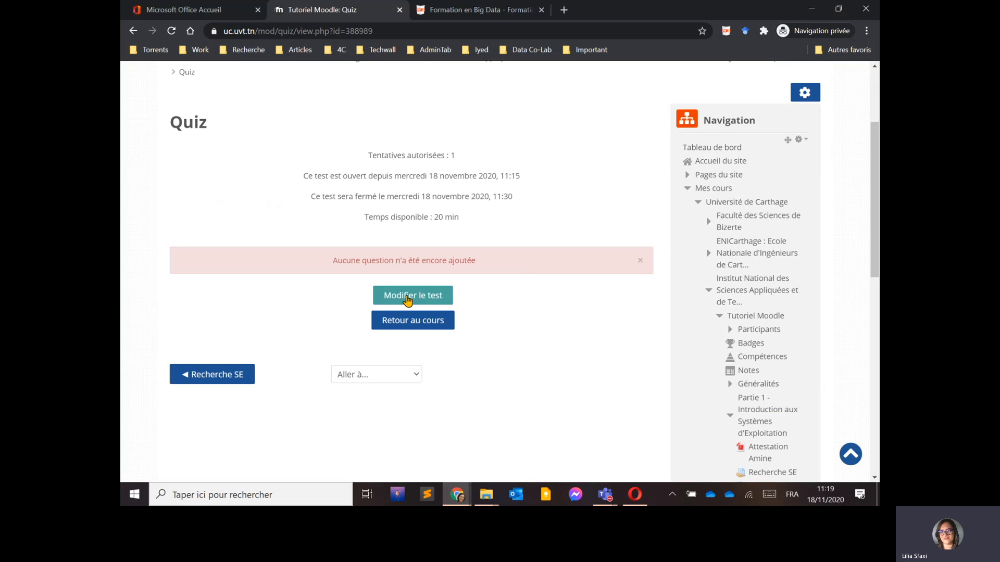
click(417, 296)
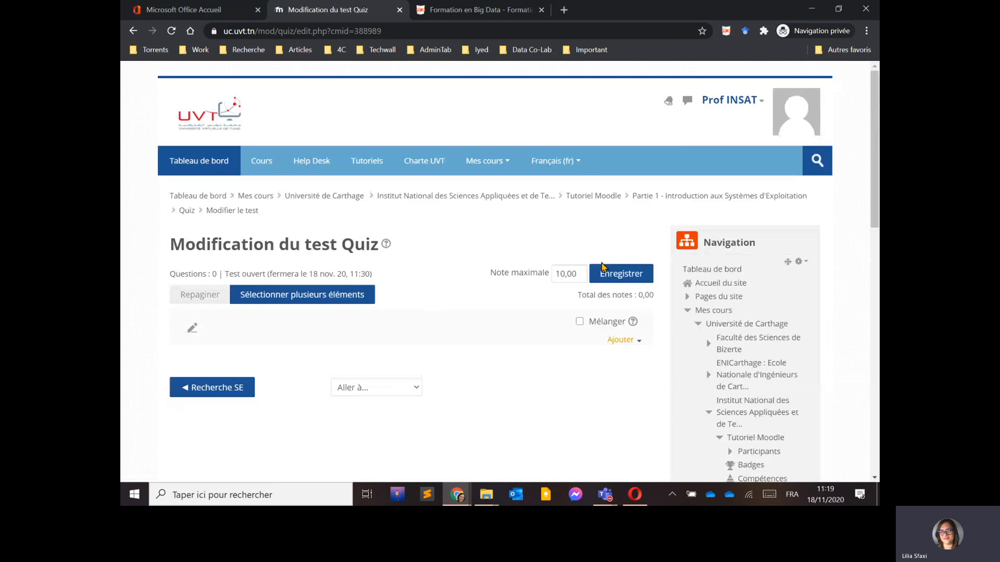
scroll(602, 267, down, 5)
scroll(602, 266, up, 3)
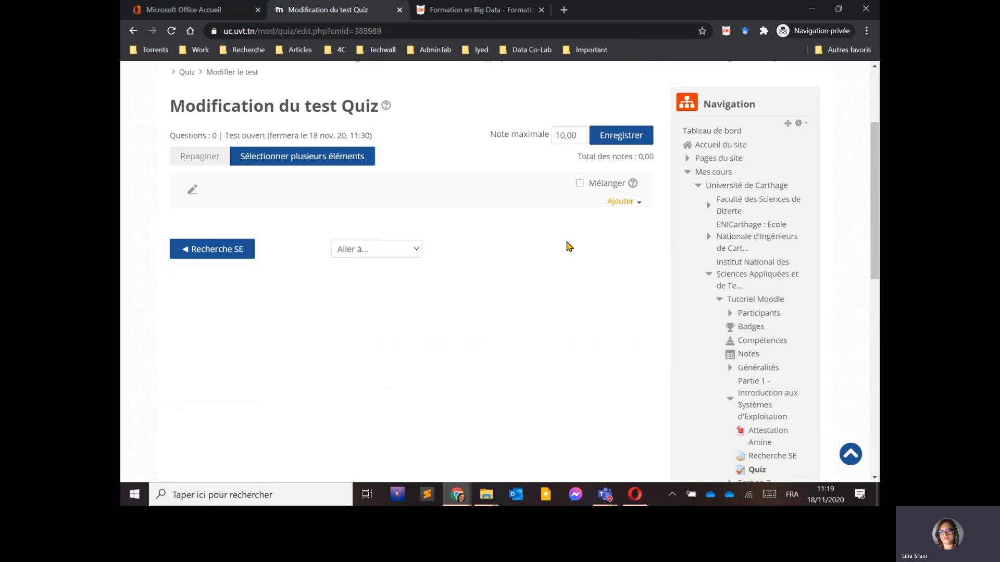
Add a new question of type "Choix multiple" to the test.
click(622, 202)
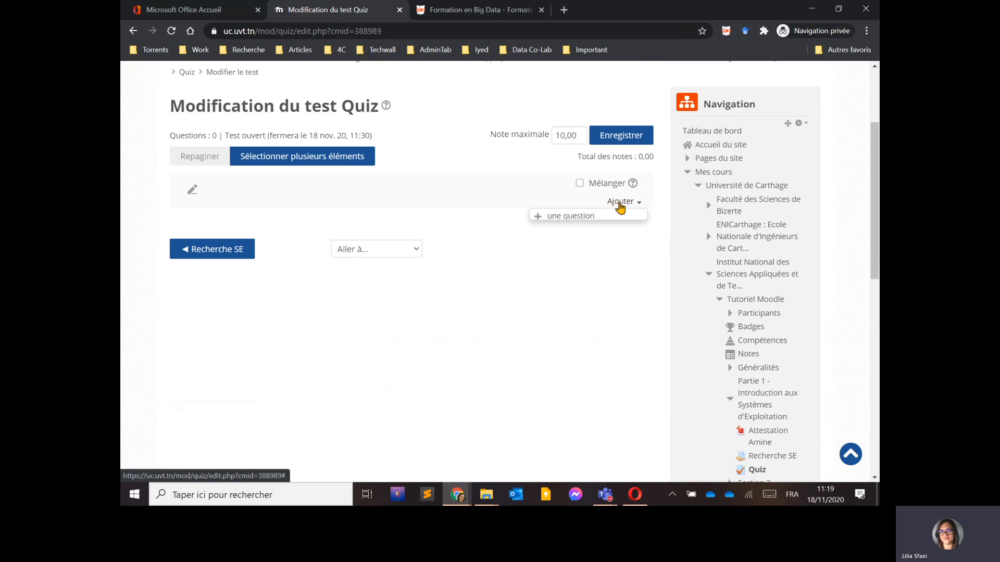
click(572, 220)
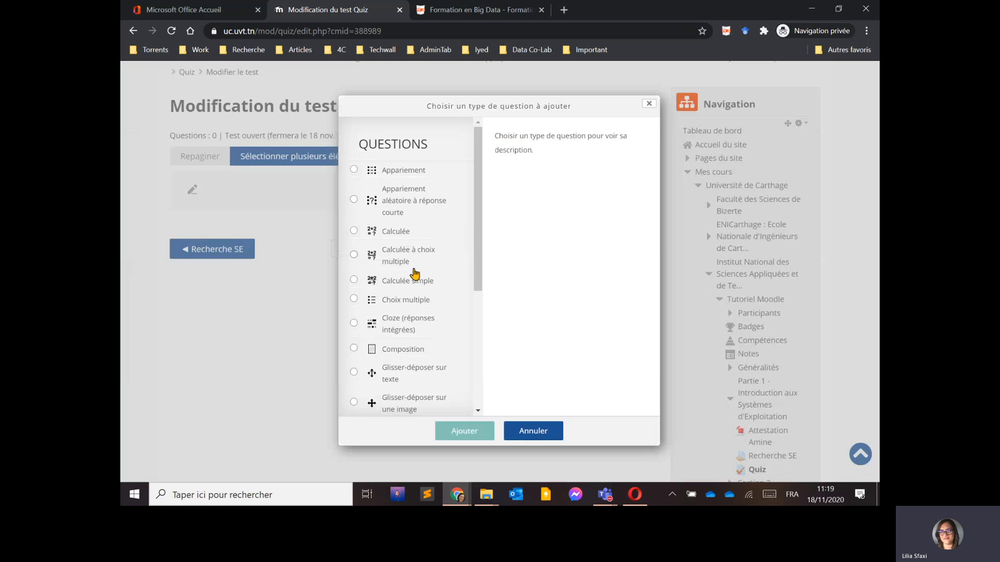
click(390, 301)
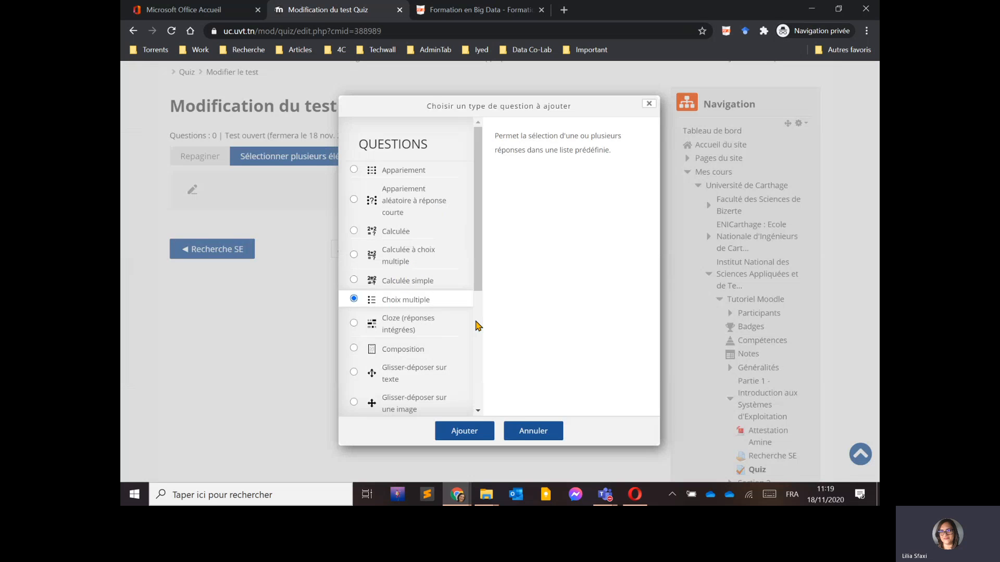
click(486, 432)
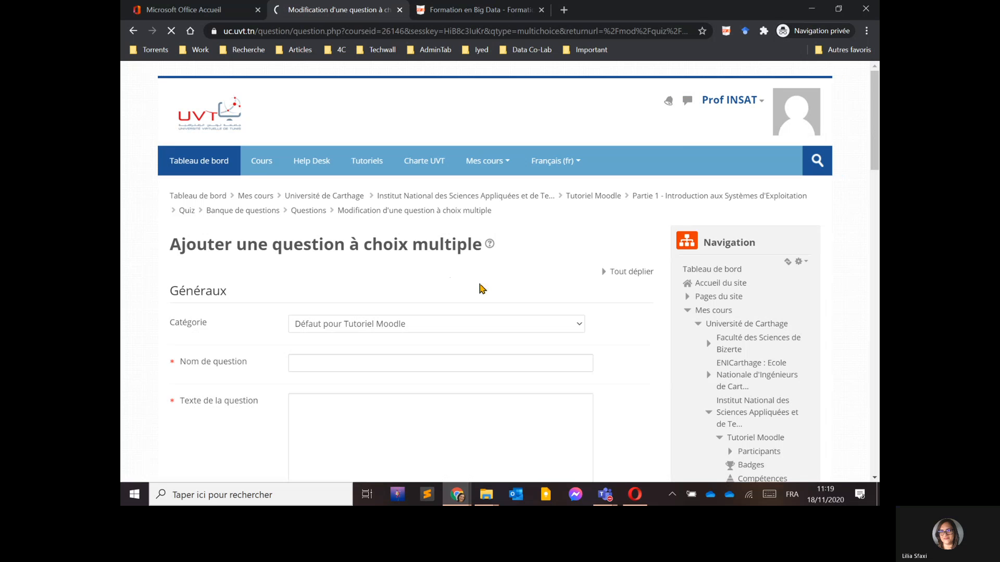
Name the multiple-choice question Q1 and enter "Donner 1 + 1" as its question text.
scroll(347, 354, down, 3)
click(367, 224)
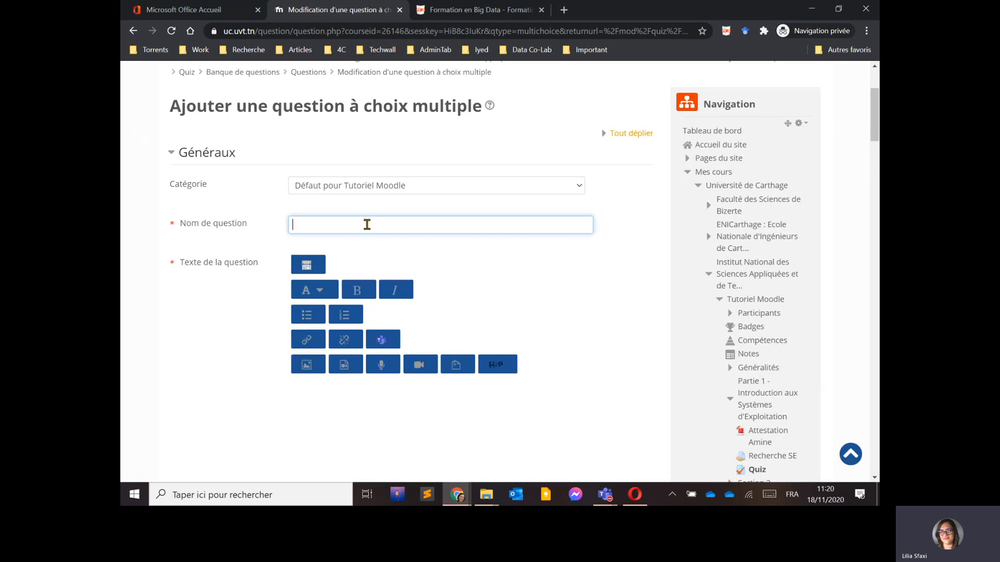
scroll(361, 245, down, 5)
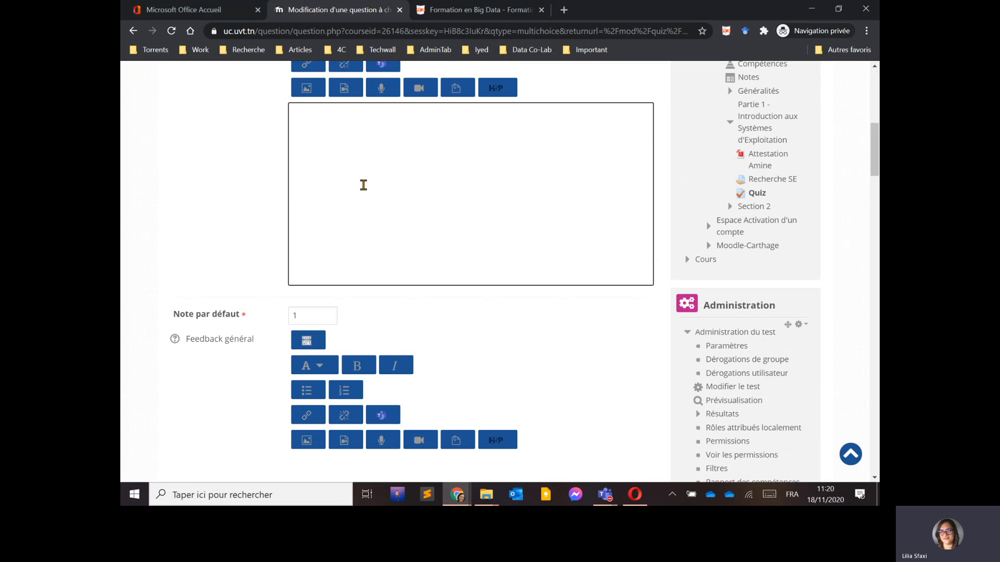
click(396, 183)
text(Donner 1 + 1)
scroll(396, 183, down, 8)
click(310, 192)
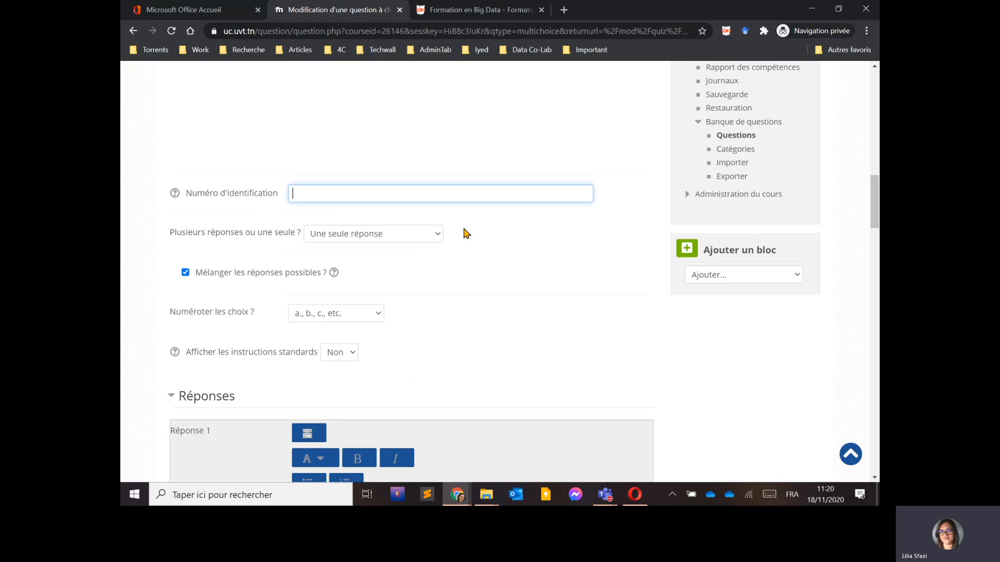
Set the question to accept only one answer with the option "Une seule réponse".
scroll(466, 232, down, 5)
scroll(387, 190, up, 3)
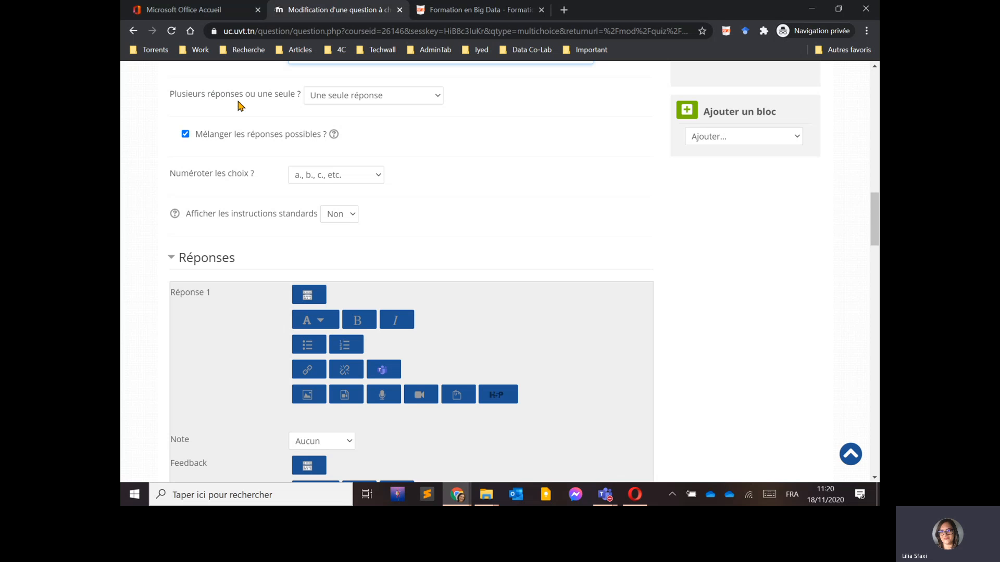
click(339, 103)
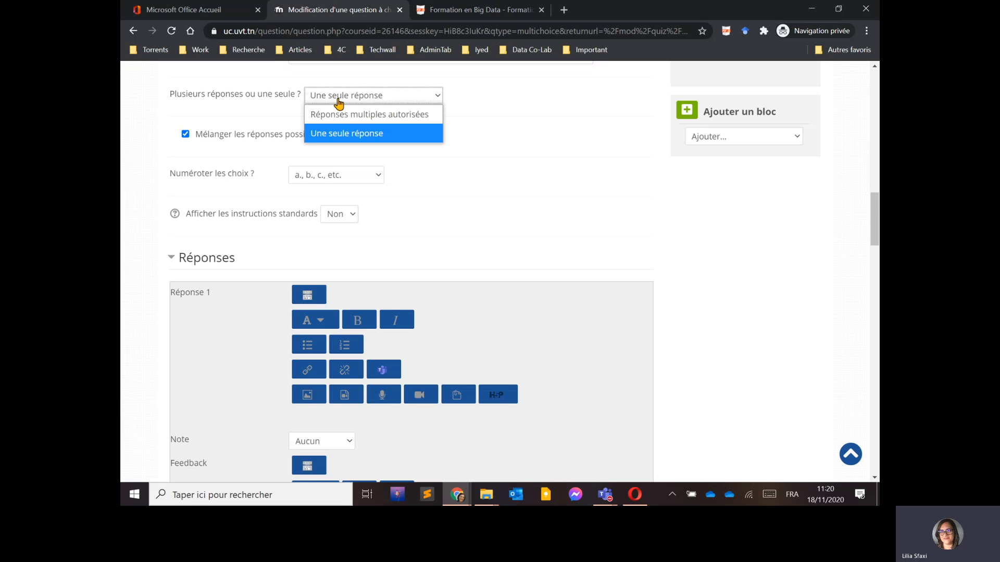
click(368, 134)
Enter 2 as the multiple-choice question's first answer and give it a grade of 100%.
scroll(566, 245, down, 5)
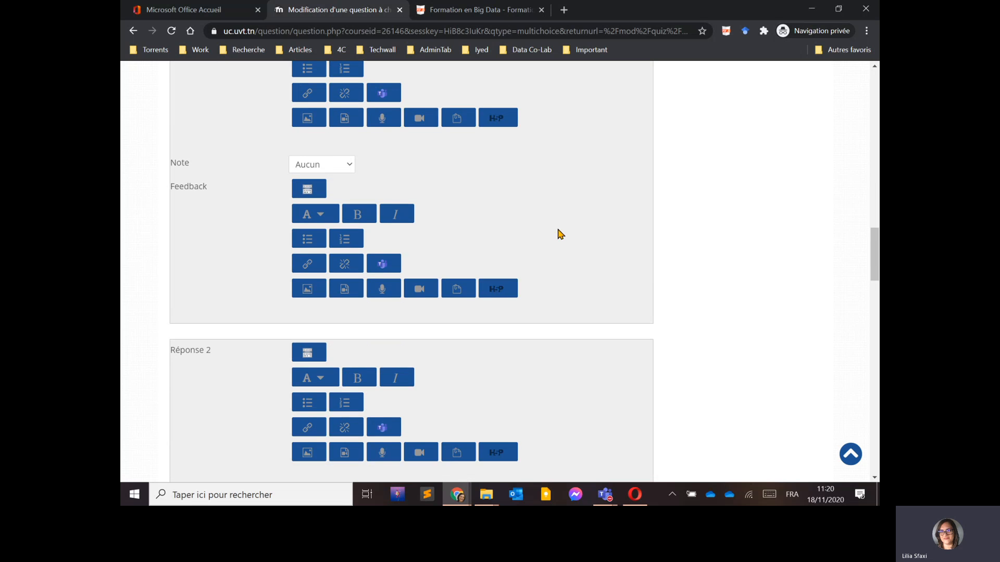
scroll(544, 226, up, 3)
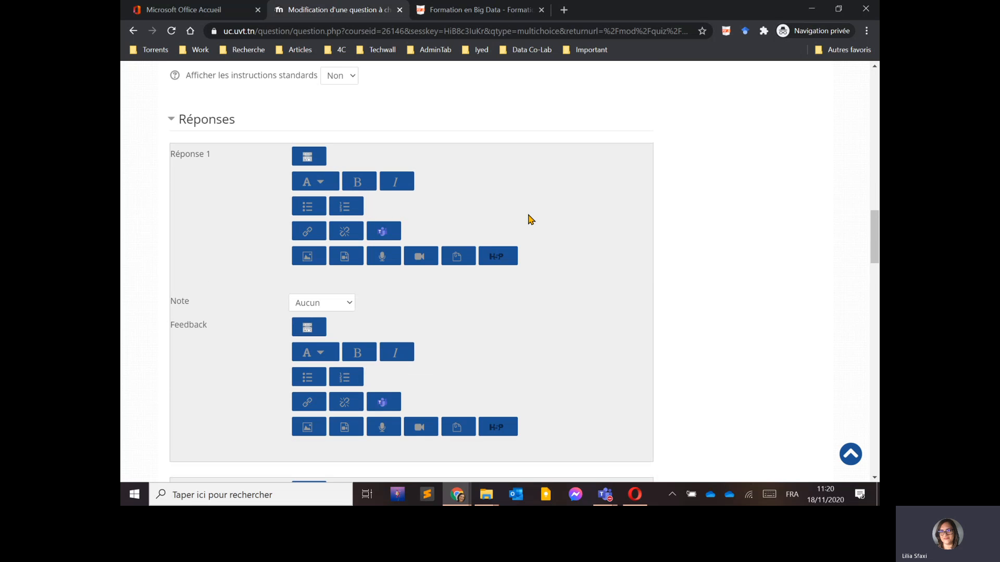
click(310, 281)
text(1)
scroll(469, 297, down, 3)
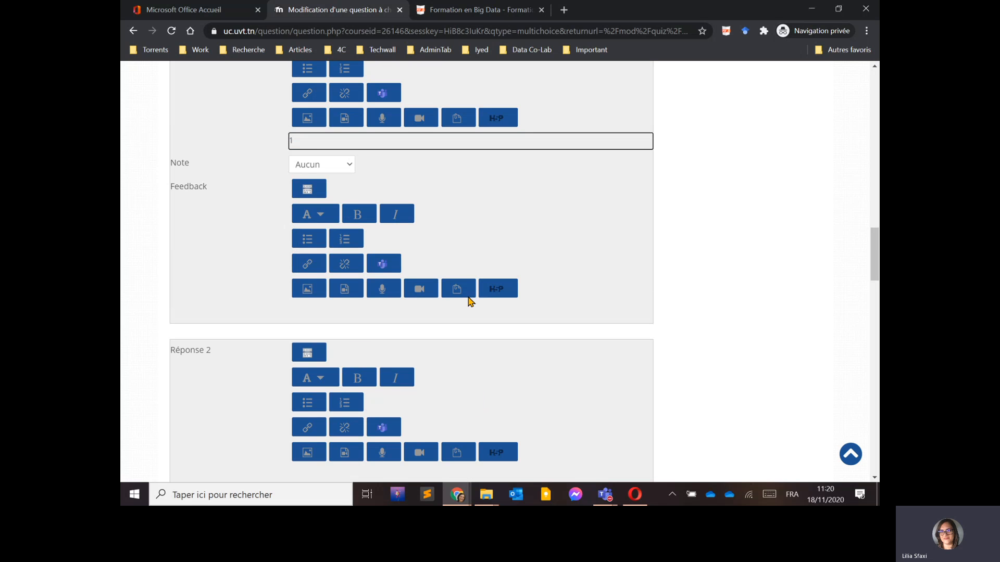
click(329, 165)
click(309, 203)
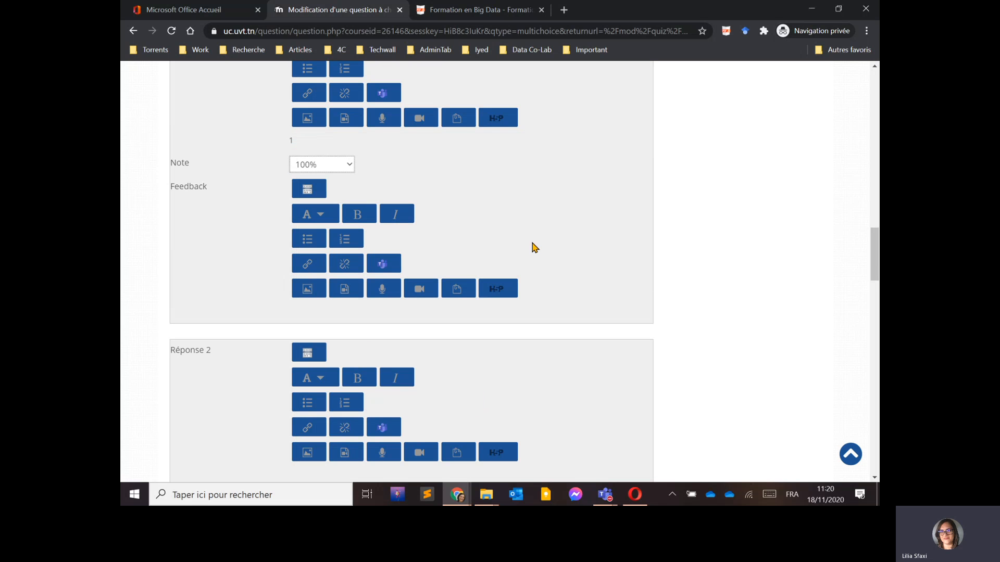
click(331, 142)
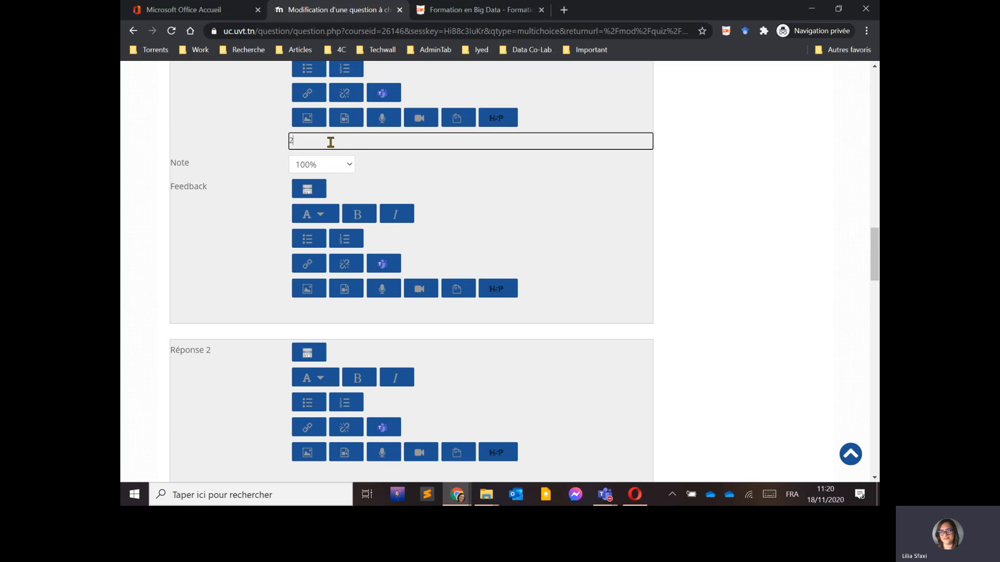
Fill in the second answer and enter 10 as the third answer of the multiple-choice question.
scroll(479, 239, down, 6)
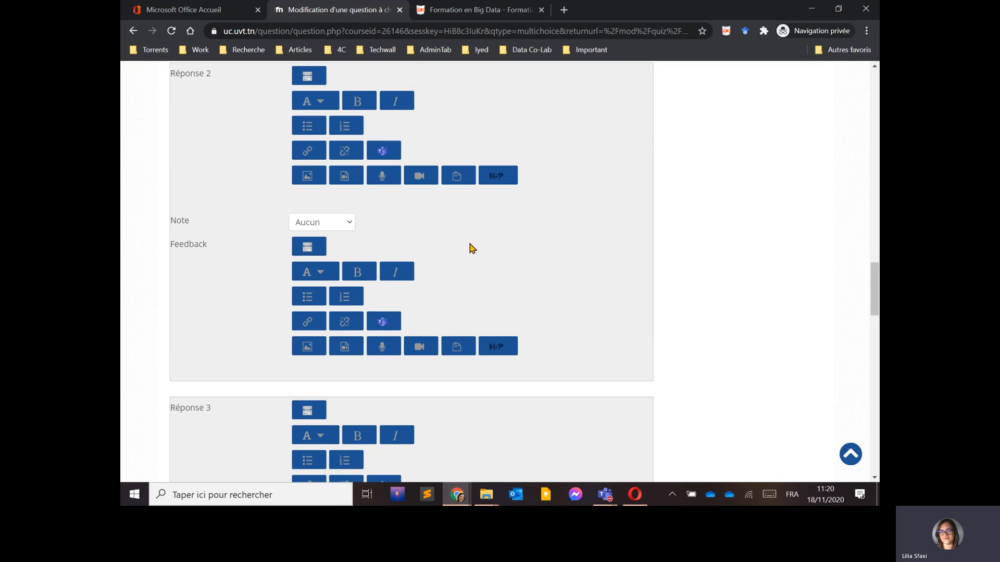
click(335, 201)
text(2)
scroll(408, 276, down, 3)
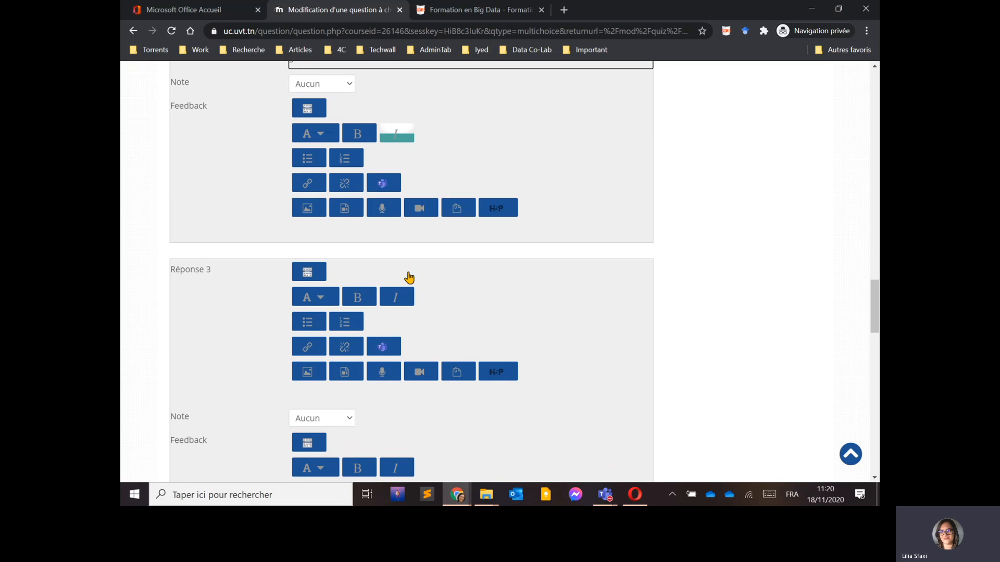
click(319, 394)
text(10)
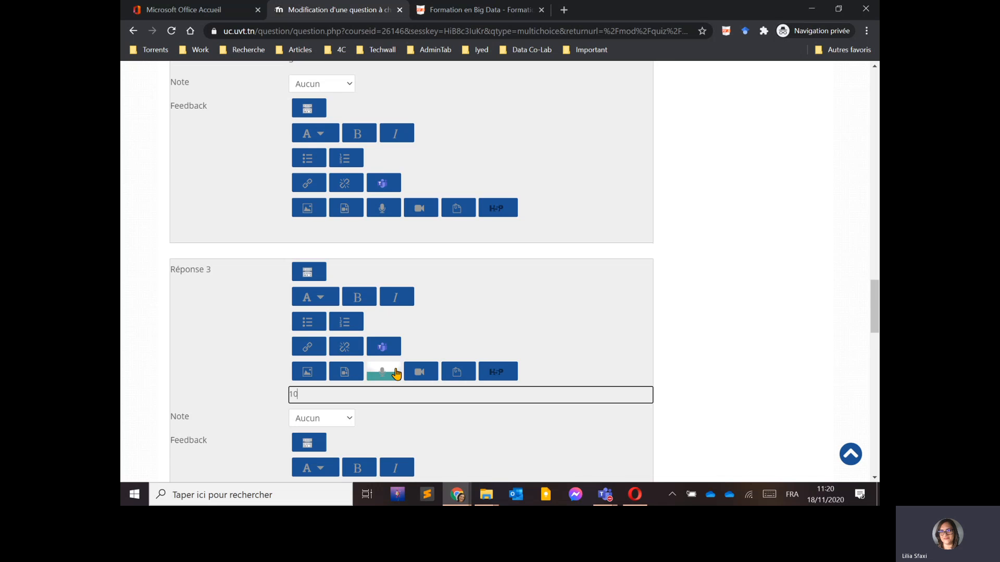
Give the third answer a grade of 50% and save the multiple-choice question to the test.
scroll(395, 374, down, 3)
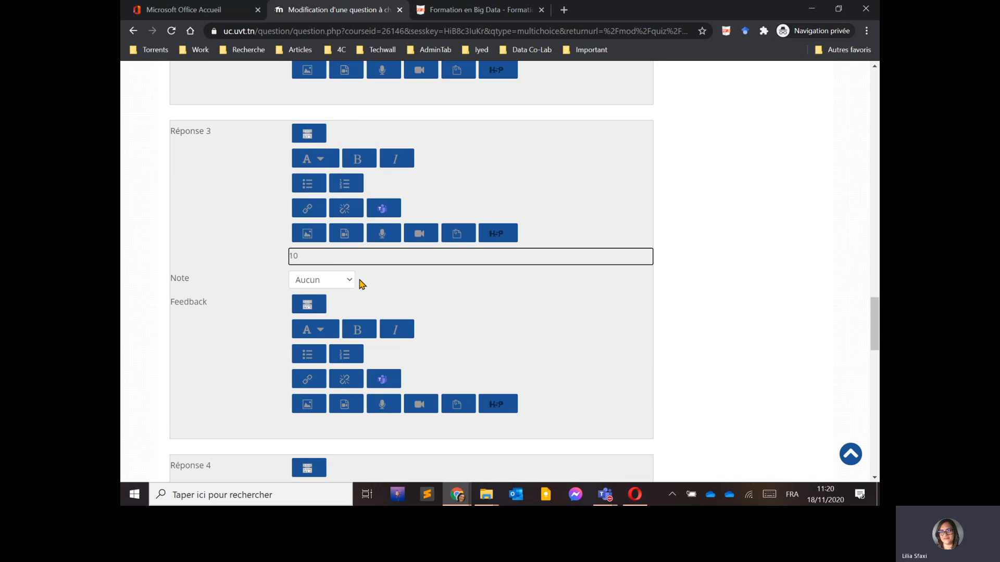
click(315, 284)
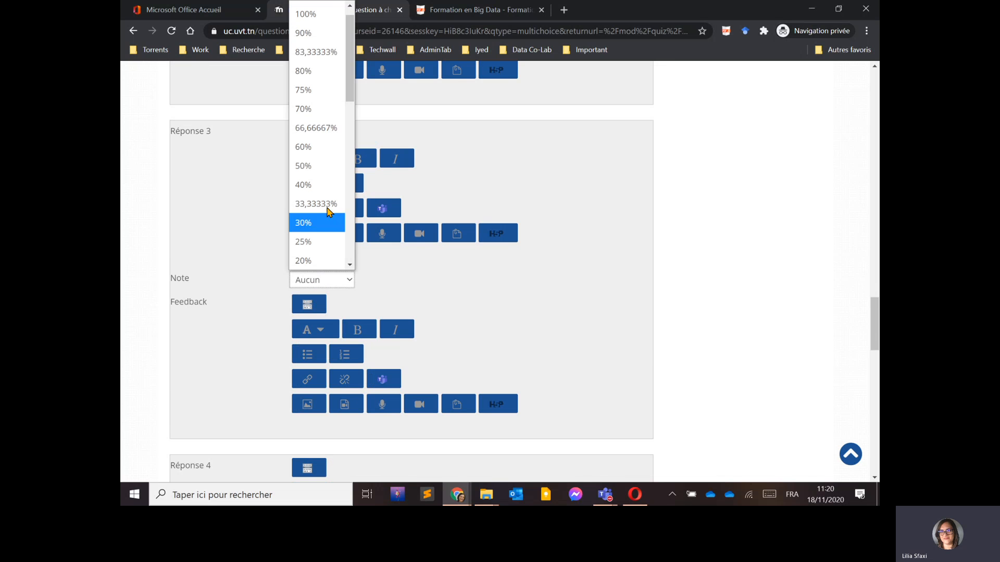
click(307, 165)
scroll(569, 316, down, 18)
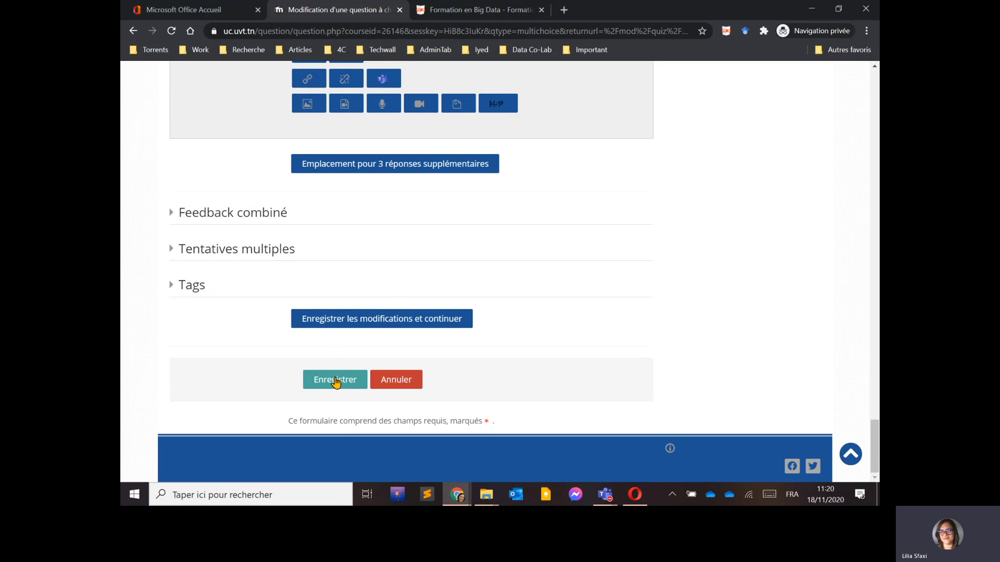
click(336, 380)
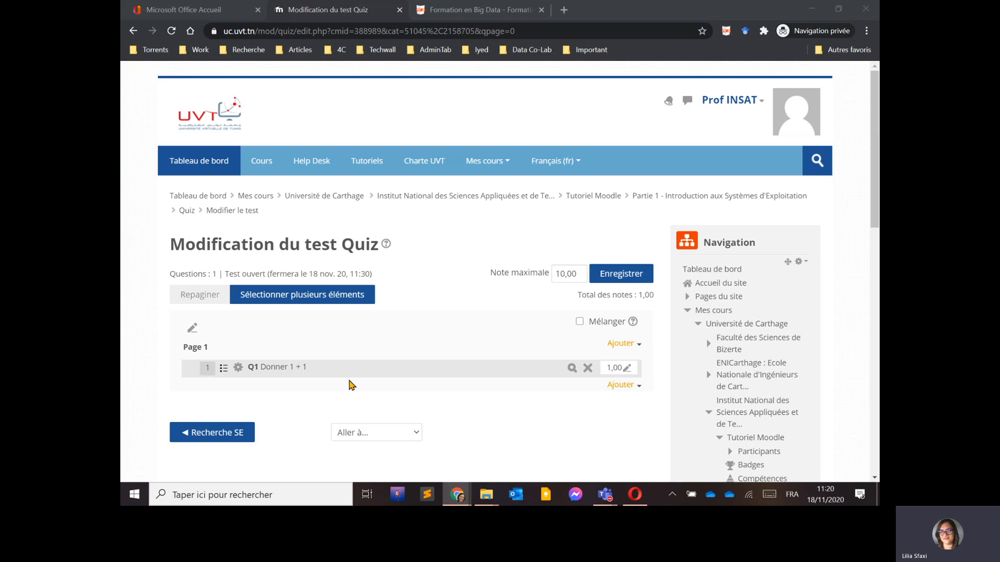
Switch to the OneDrive browser window, examine the bit.ly short link and browse the sample questions in GIFT-examples.txt.
key(alt+Tab)
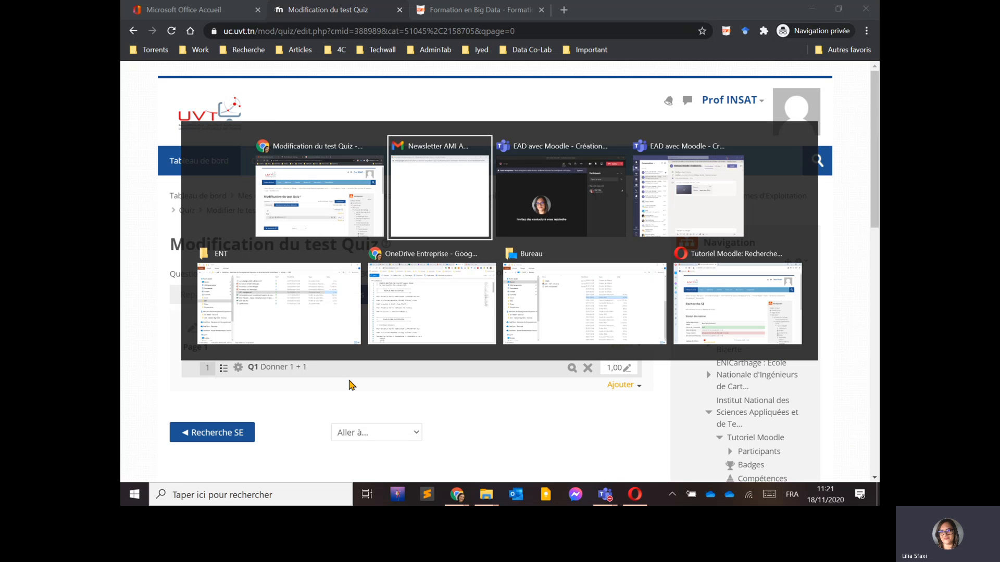
key(alt+Tab)
key(alt+Tab)
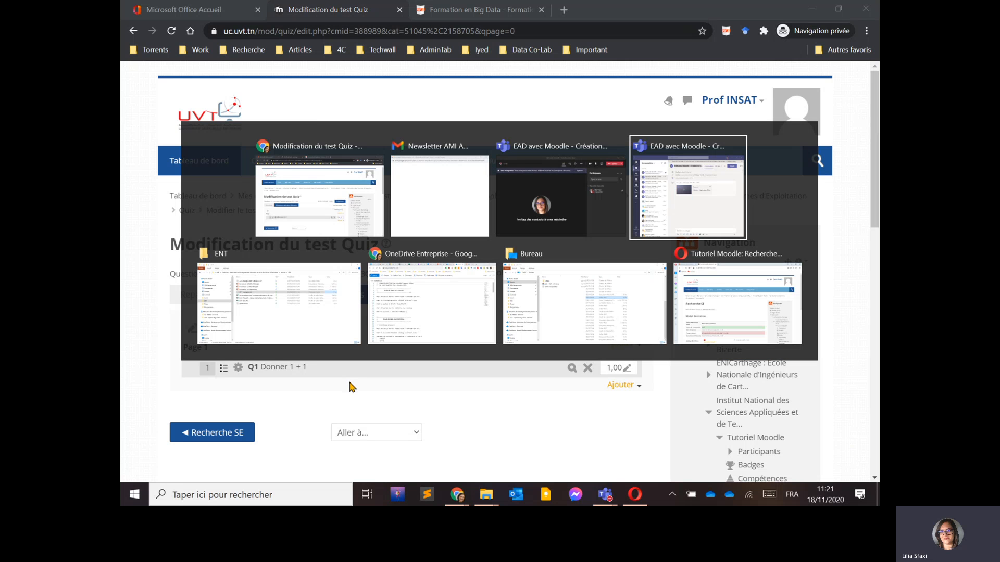
key(alt+Tab)
key(alt+Tab)
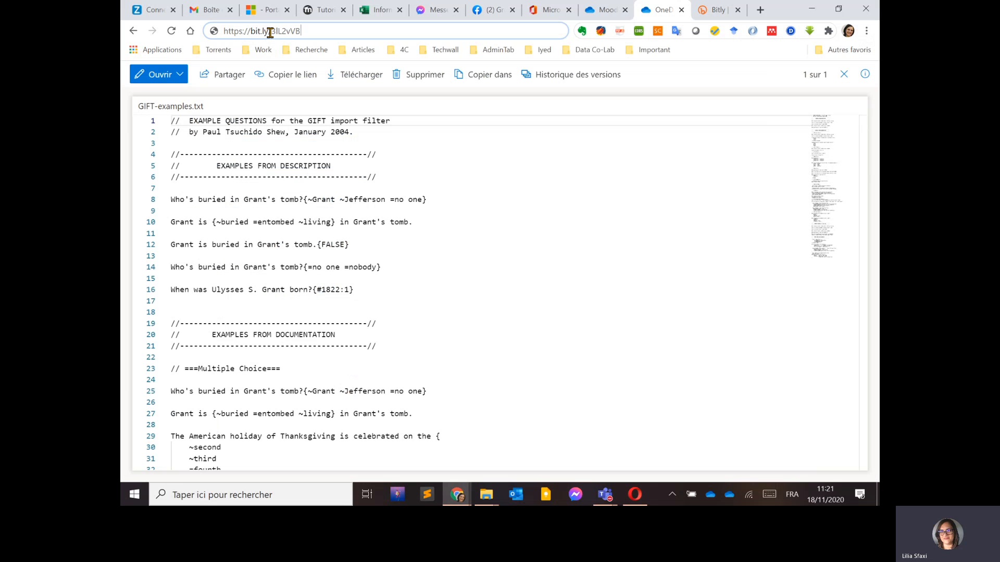
drag(271, 31, 304, 32)
click(237, 32)
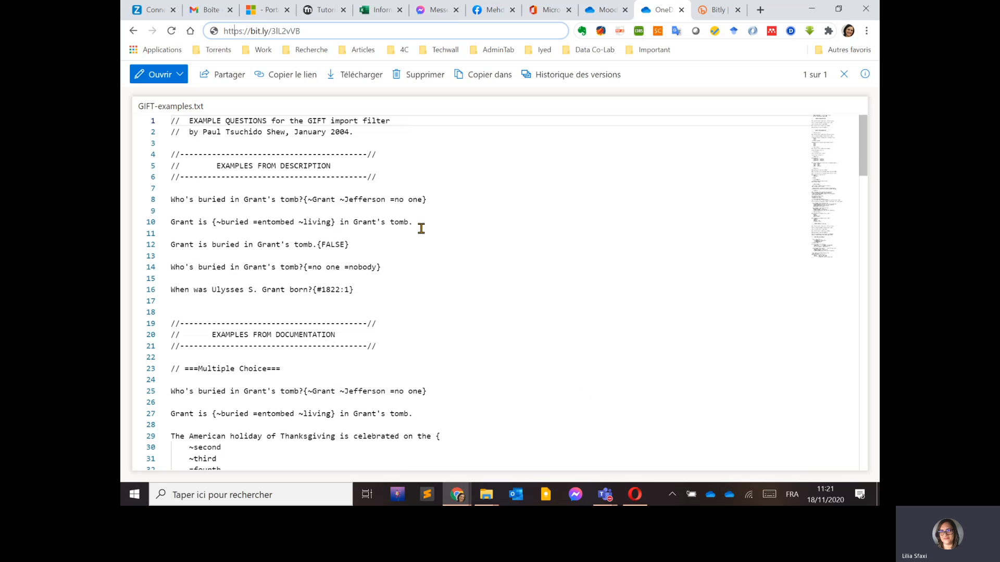
scroll(379, 254, down, 4)
scroll(379, 254, down, 20)
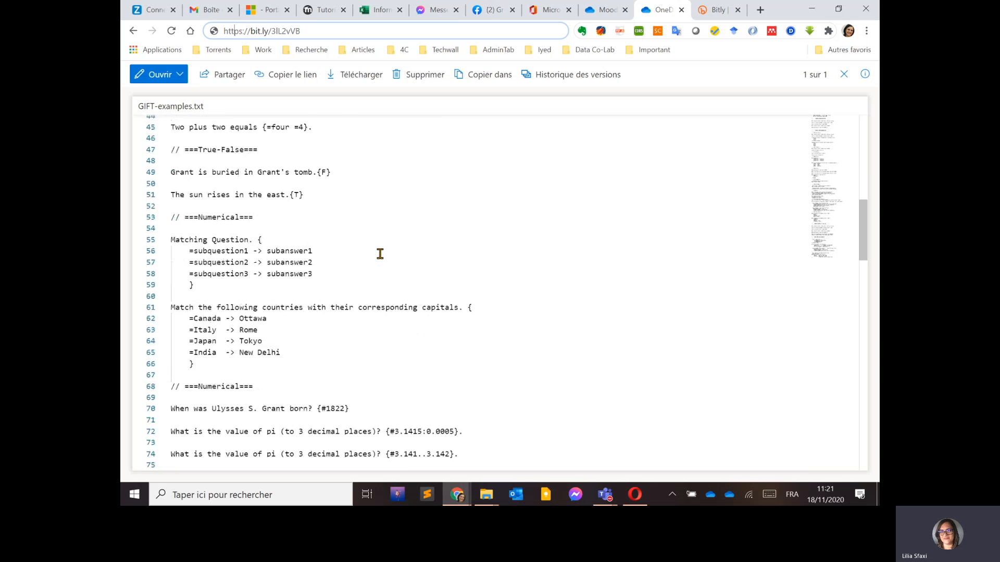
Skim GIFT-examples.txt through to the more complicated examples and return to the beginning of the file.
scroll(379, 254, down, 17)
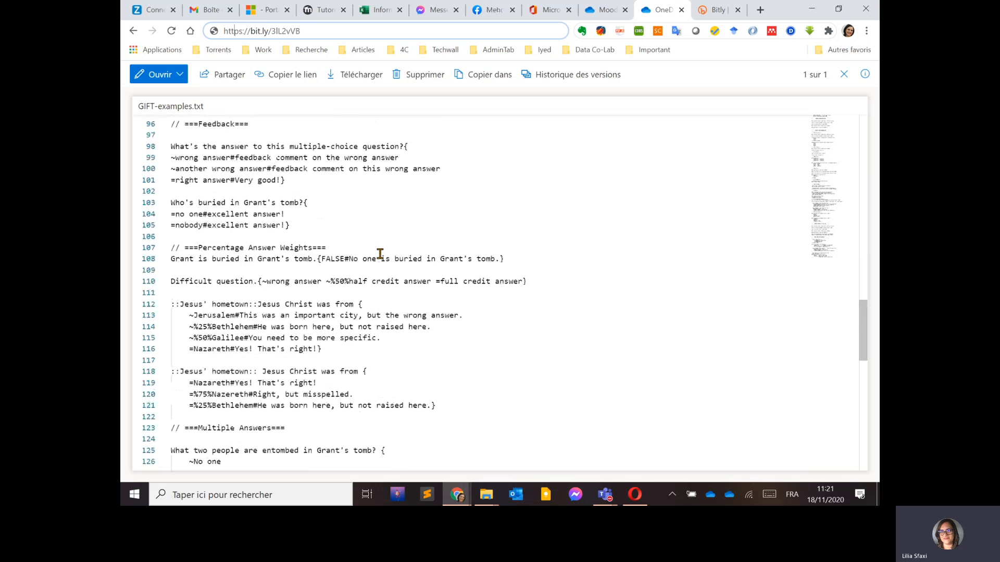
scroll(380, 253, down, 8)
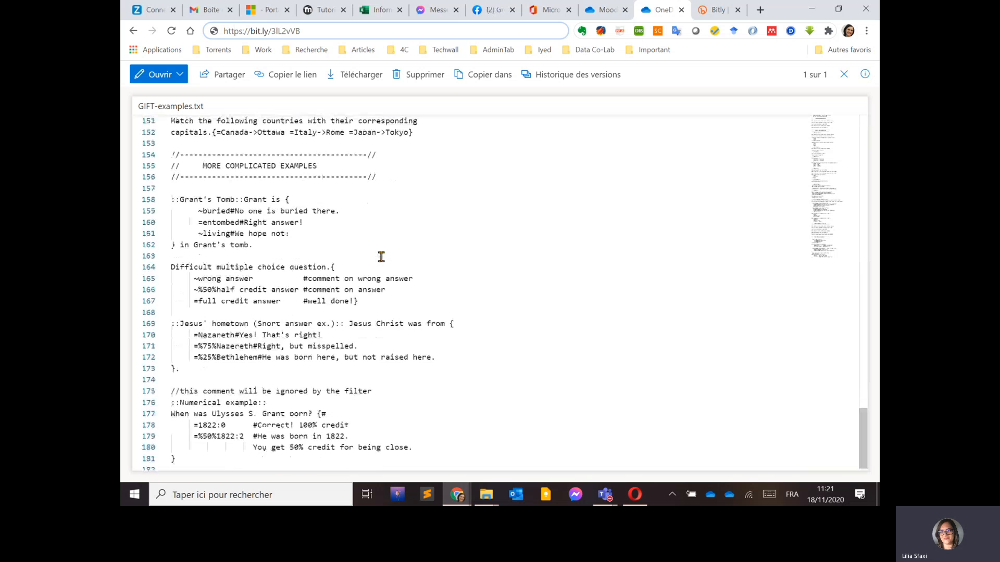
scroll(382, 260, up, 2)
scroll(383, 260, up, 19)
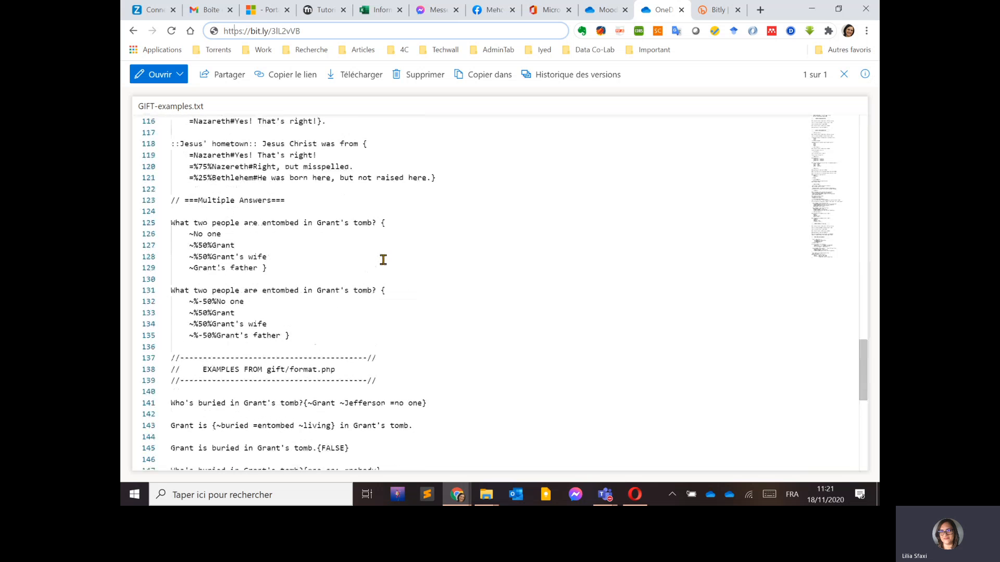
scroll(383, 260, up, 20)
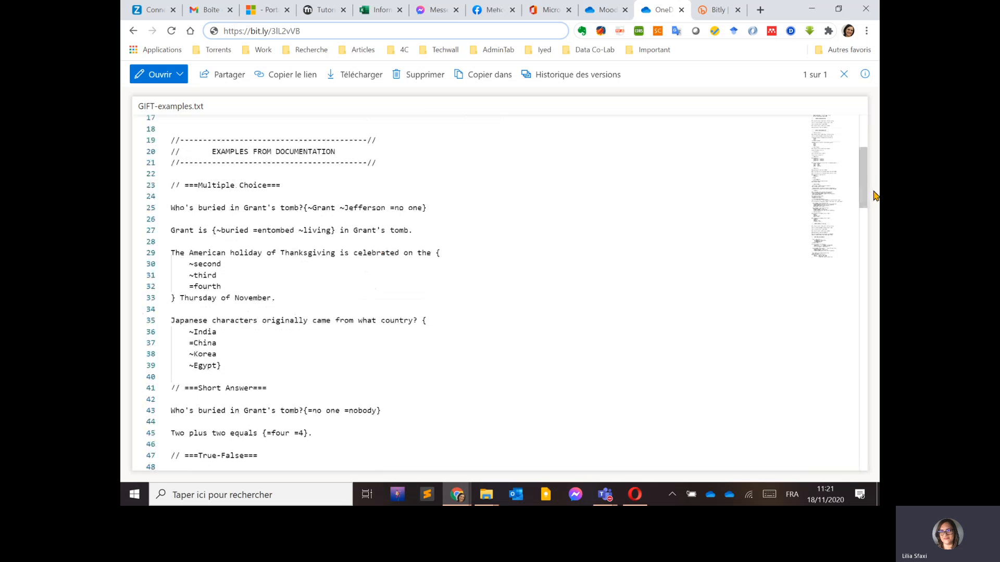
drag(863, 192, 862, 156)
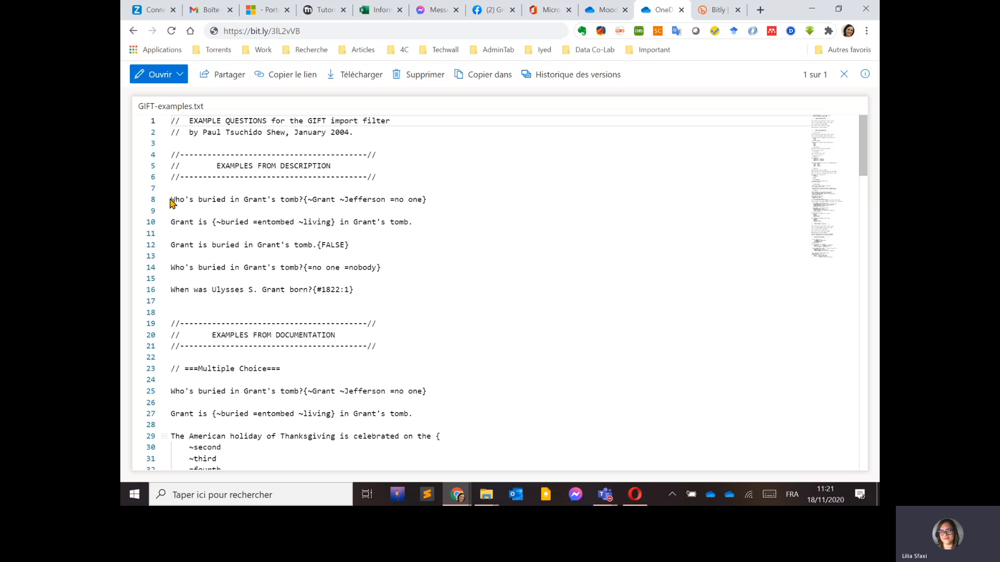
Examine the first multiple-choice example on line 8, highlighting its question text, the answers in braces and the correct-answer marker.
drag(172, 202, 302, 201)
click(305, 201)
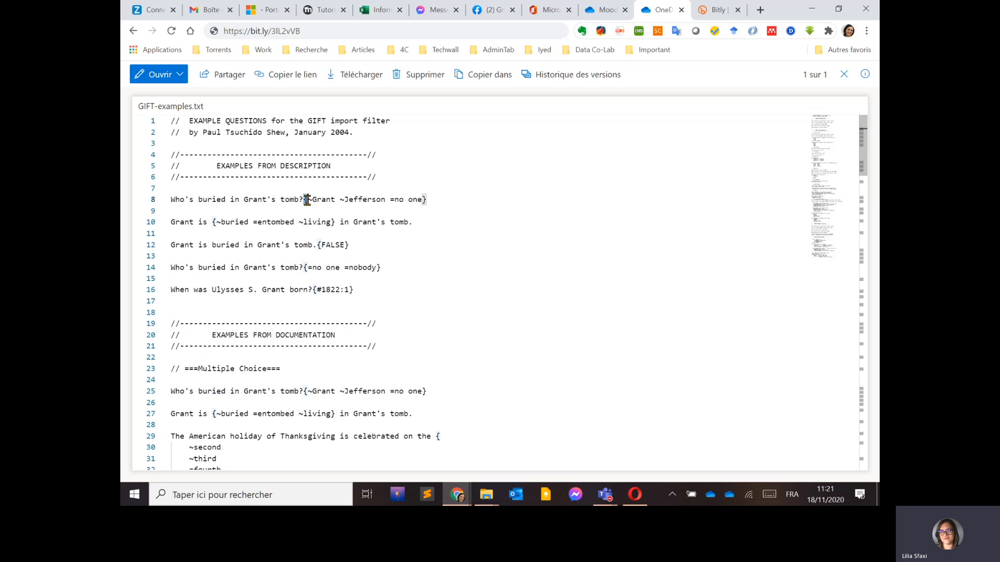
click(322, 200)
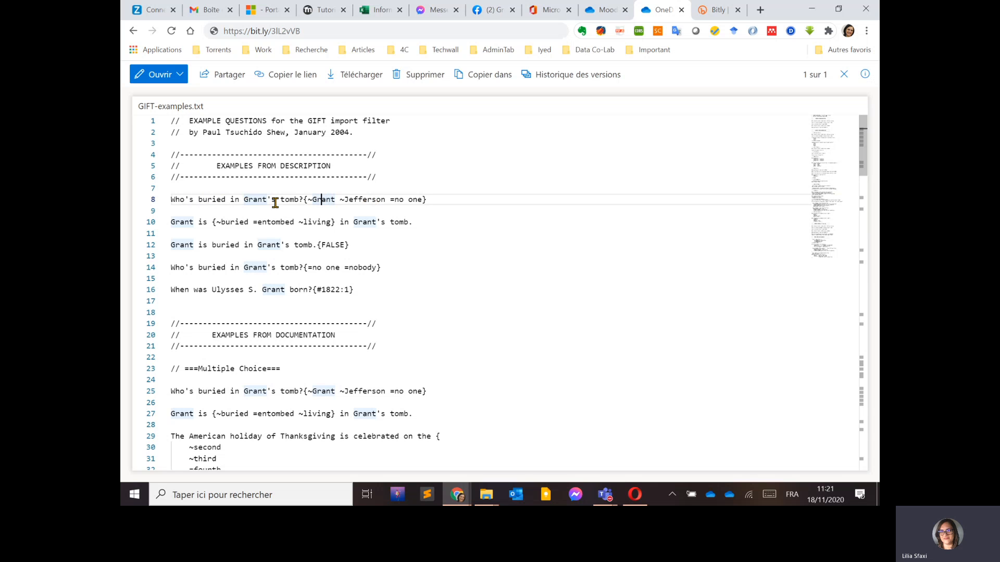
drag(307, 200, 422, 202)
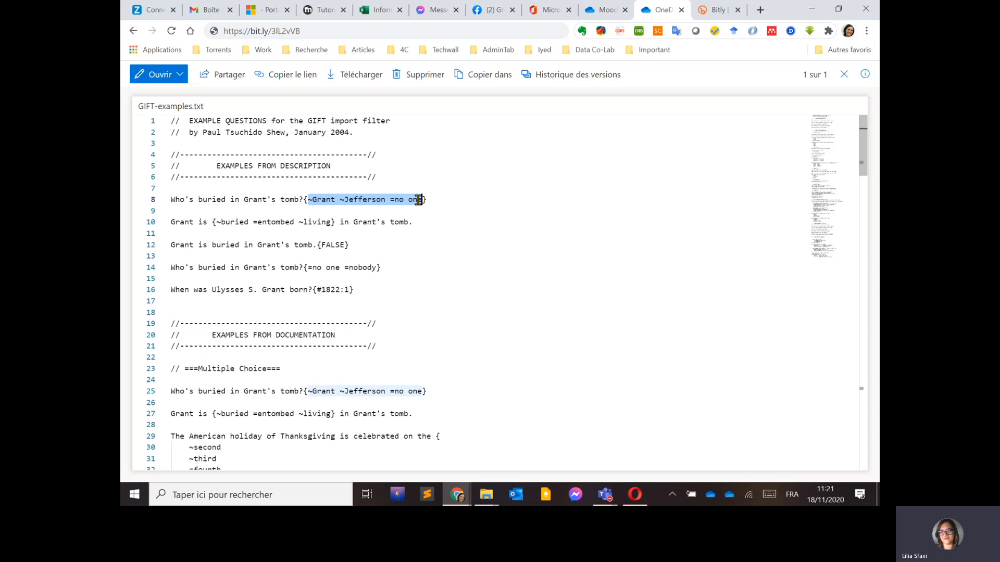
click(418, 200)
click(394, 201)
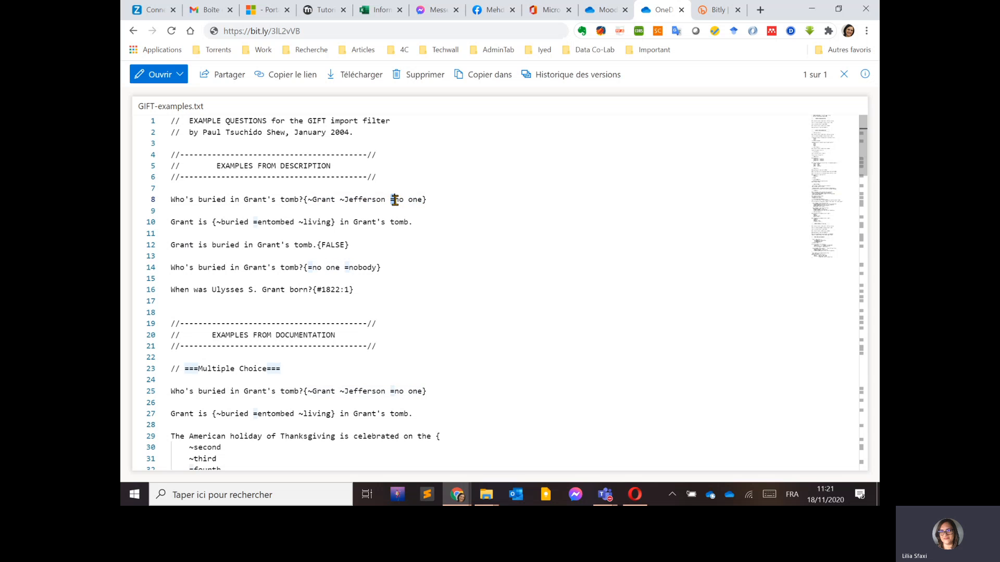
click(399, 201)
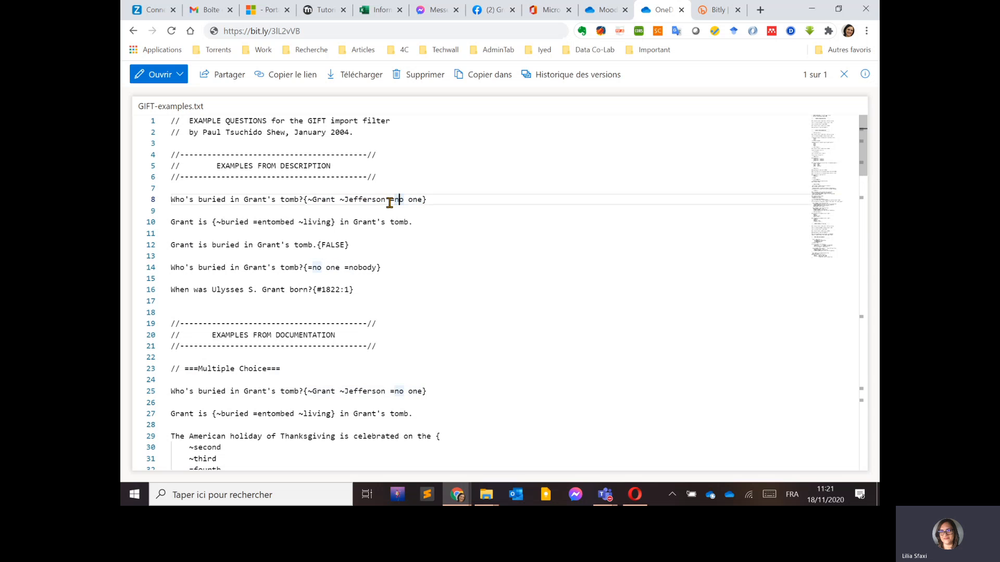
click(306, 200)
Examine the numerical example on line 16, highlighting the question and the # marker before its answer.
scroll(346, 235, down, 2)
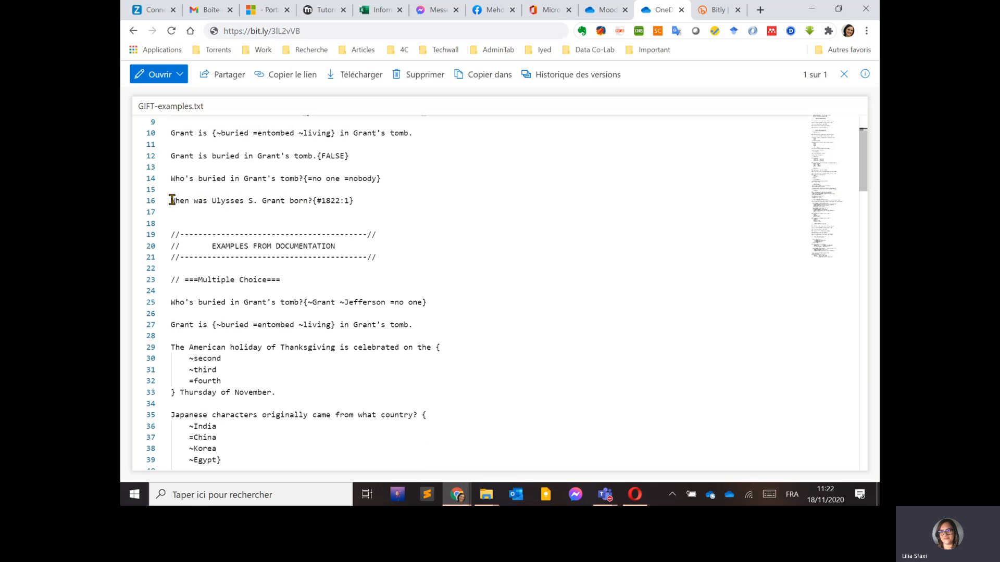
drag(171, 200, 325, 203)
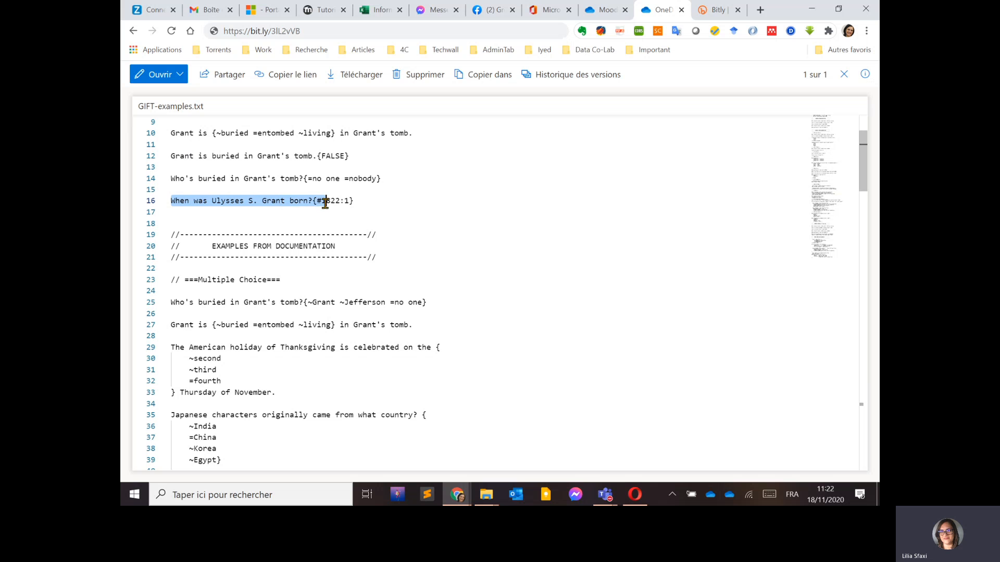
click(334, 202)
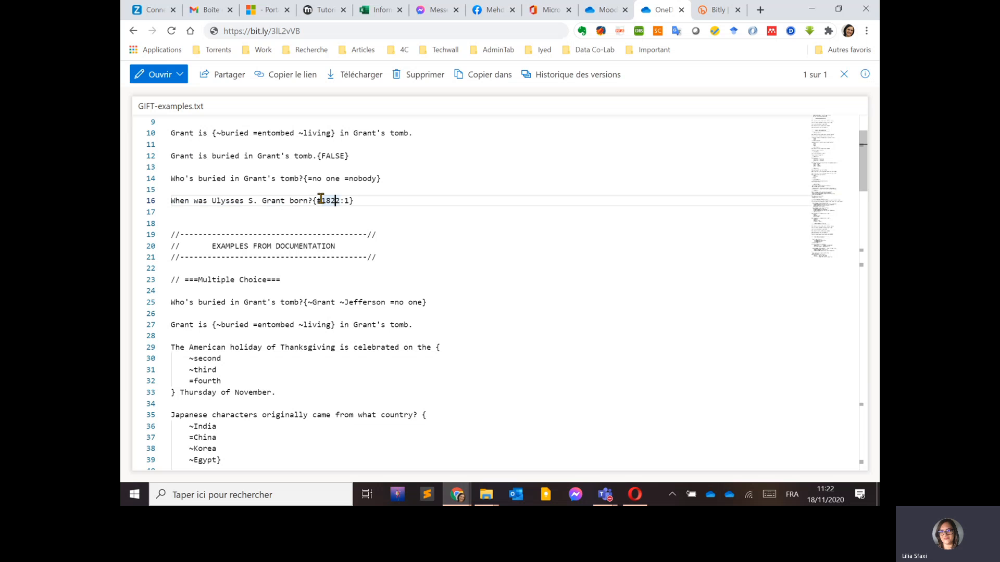
drag(314, 200, 323, 199)
click(339, 200)
click(263, 179)
Examine the accepted answers in the short-answer example on line 14 and the FALSE answer in the true-false example on line 12.
scroll(306, 190, up, 2)
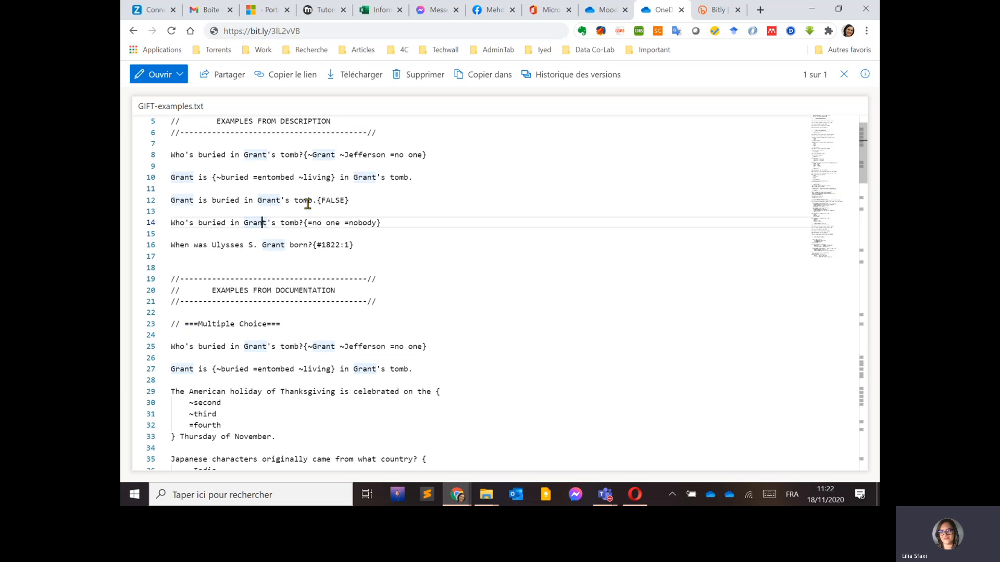
drag(314, 223, 367, 224)
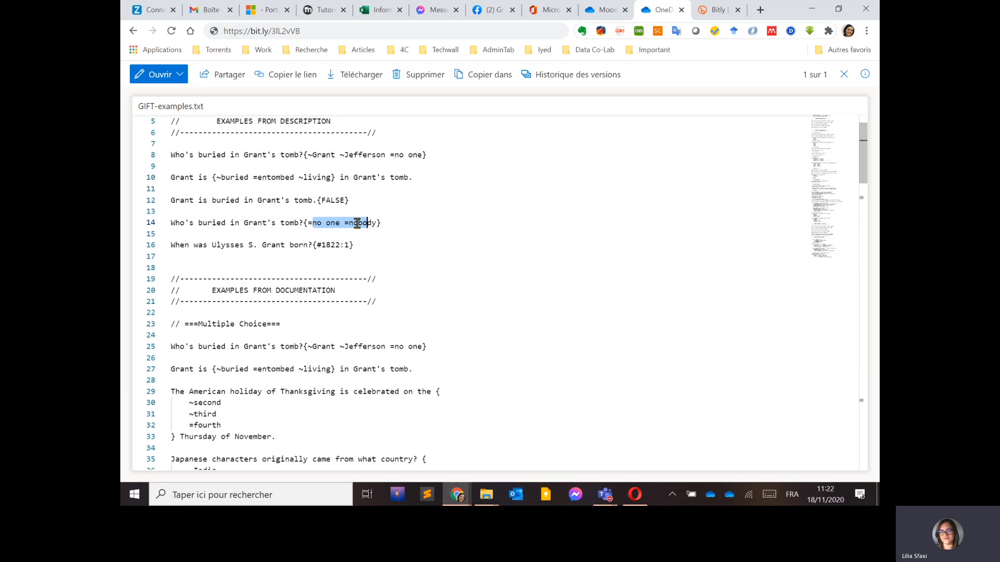
click(312, 222)
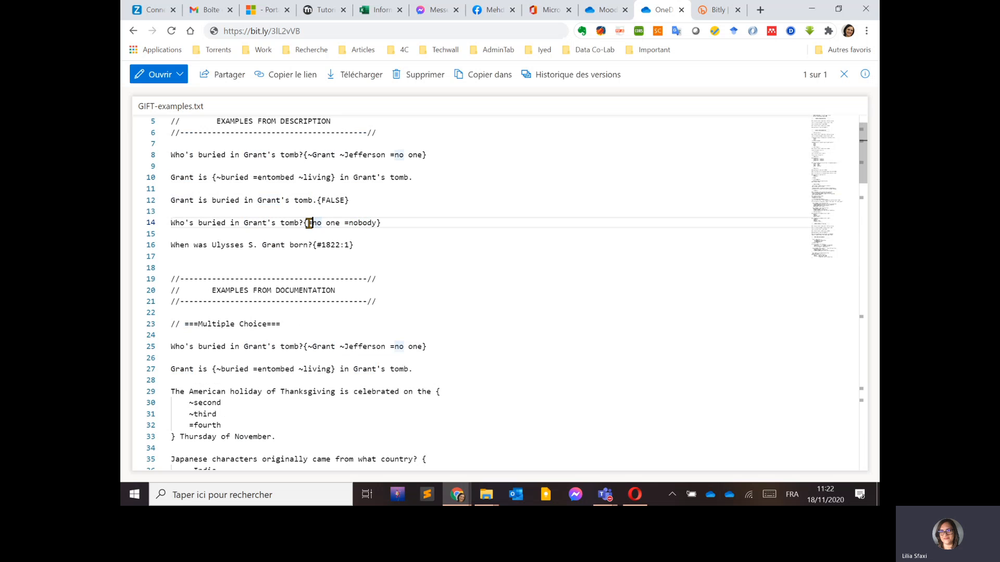
drag(309, 223, 369, 226)
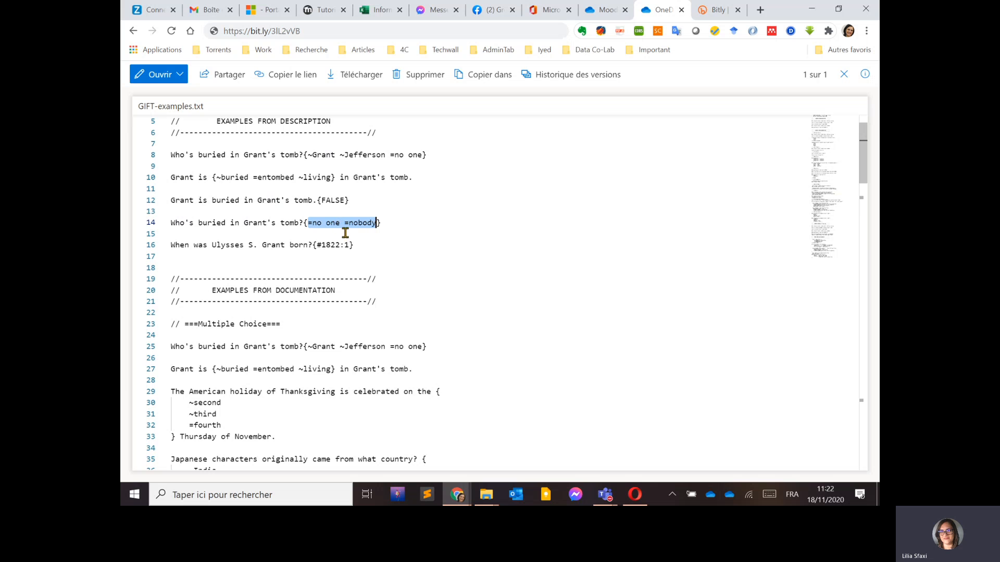
click(319, 200)
double_click(326, 200)
click(321, 265)
Look over the documentation examples for multiple-choice, short-answer, true-false and matching questions, ending back at the start of the file.
scroll(372, 256, down, 2)
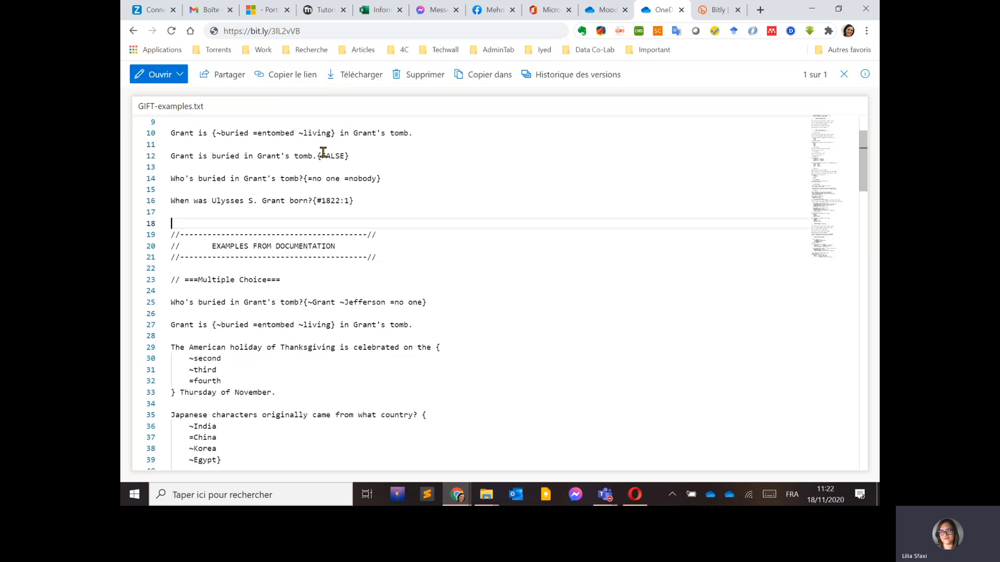
scroll(323, 152, down, 7)
scroll(322, 152, down, 4)
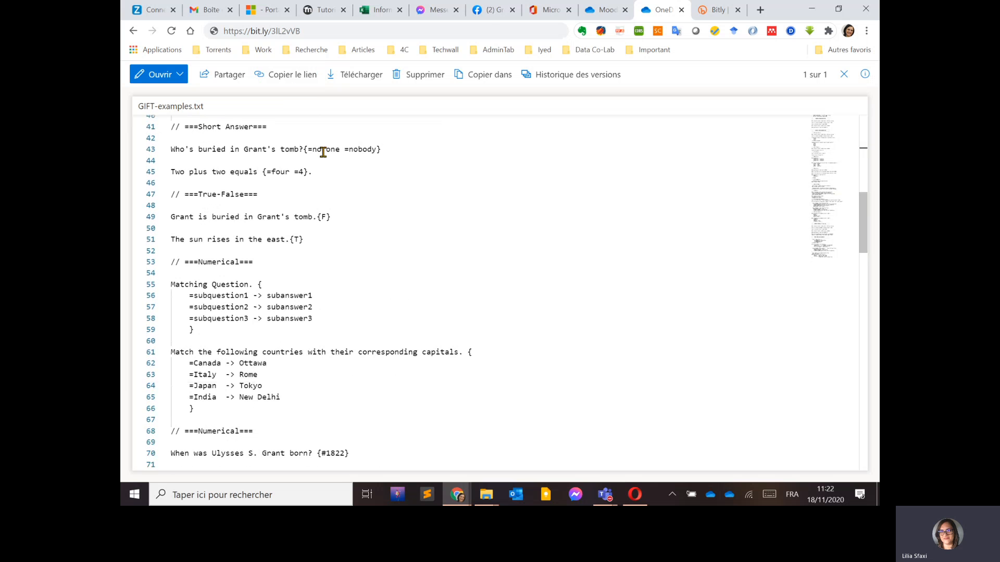
scroll(323, 151, up, 7)
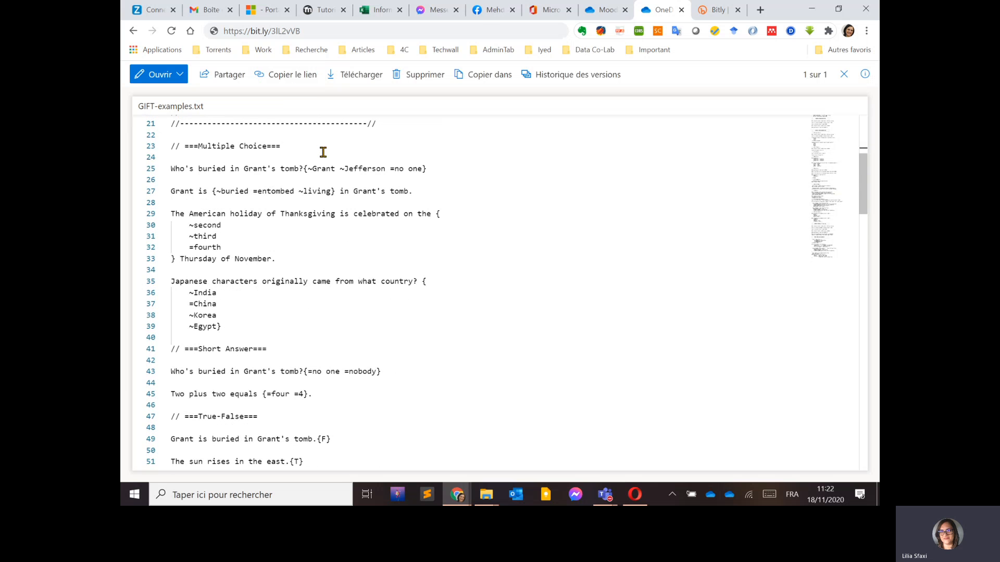
scroll(322, 151, up, 7)
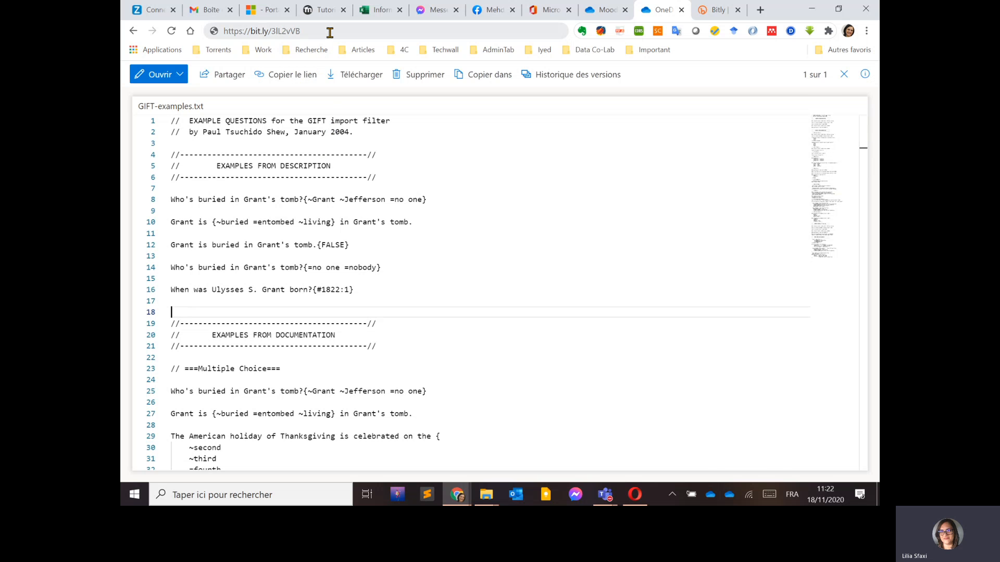
Open the local GIFT-examples.txt from the ENT folder in Notepad and return to the Moodle quiz editing page.
key(alt+Tab)
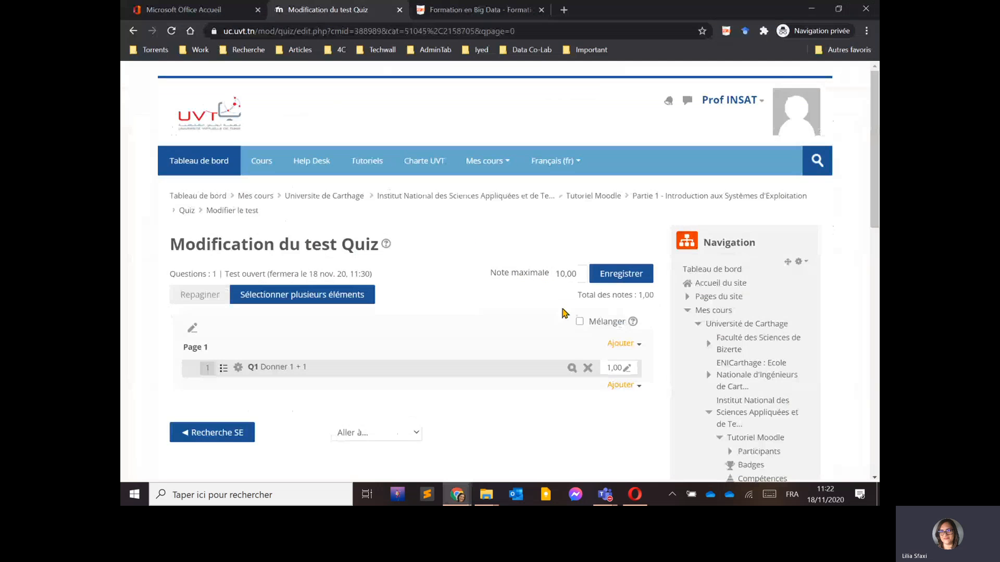
mouse_move(487, 493)
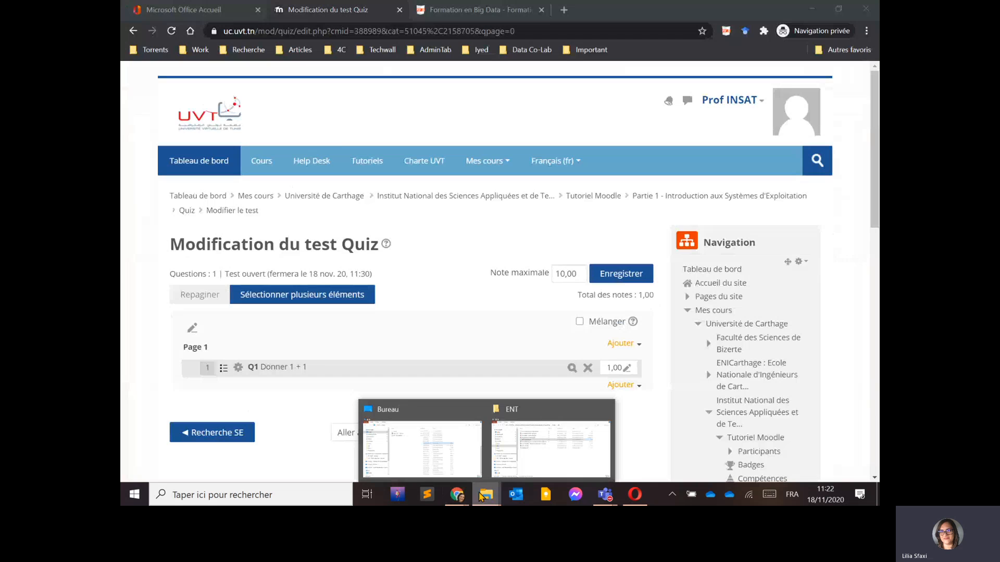
click(538, 451)
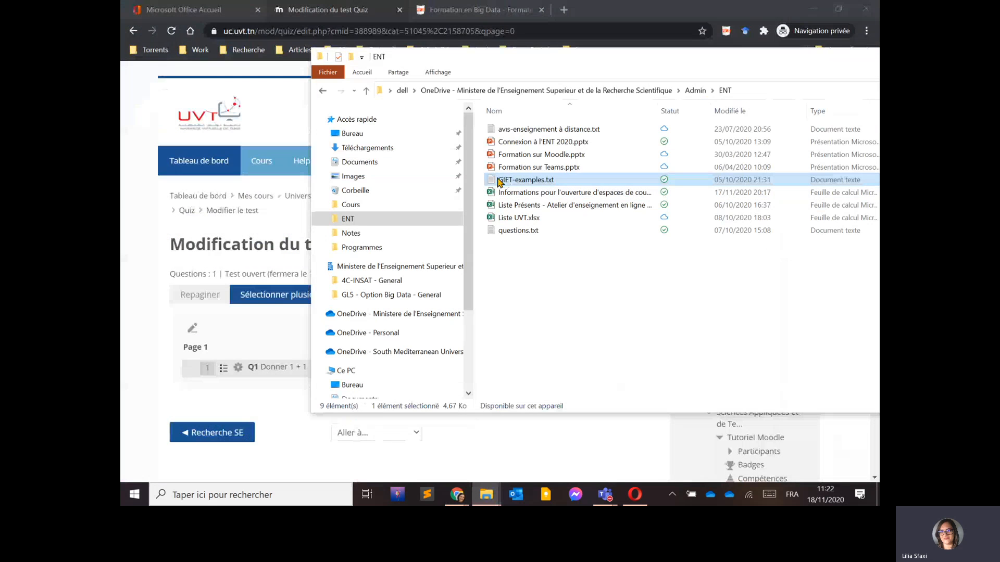
double_click(499, 181)
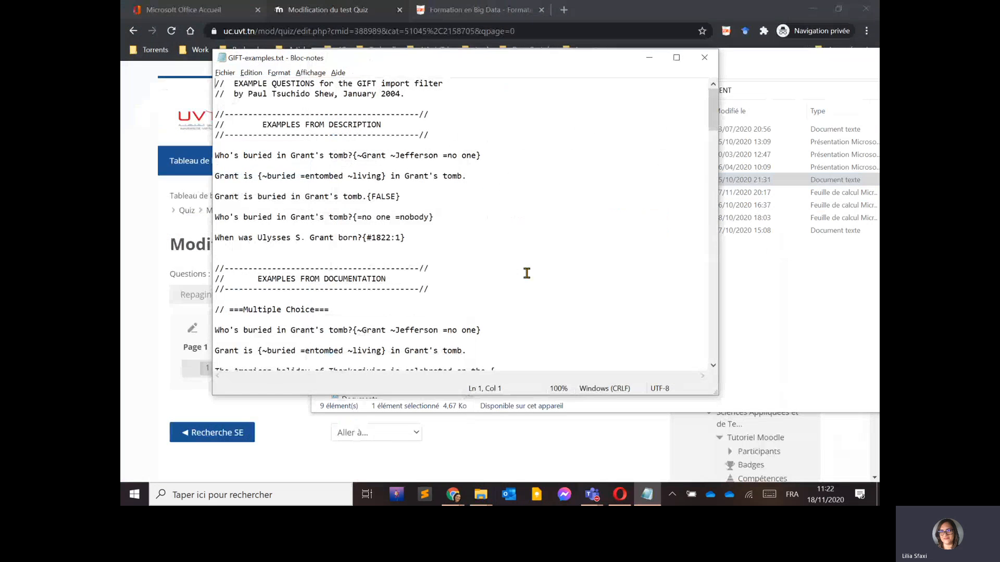
click(442, 461)
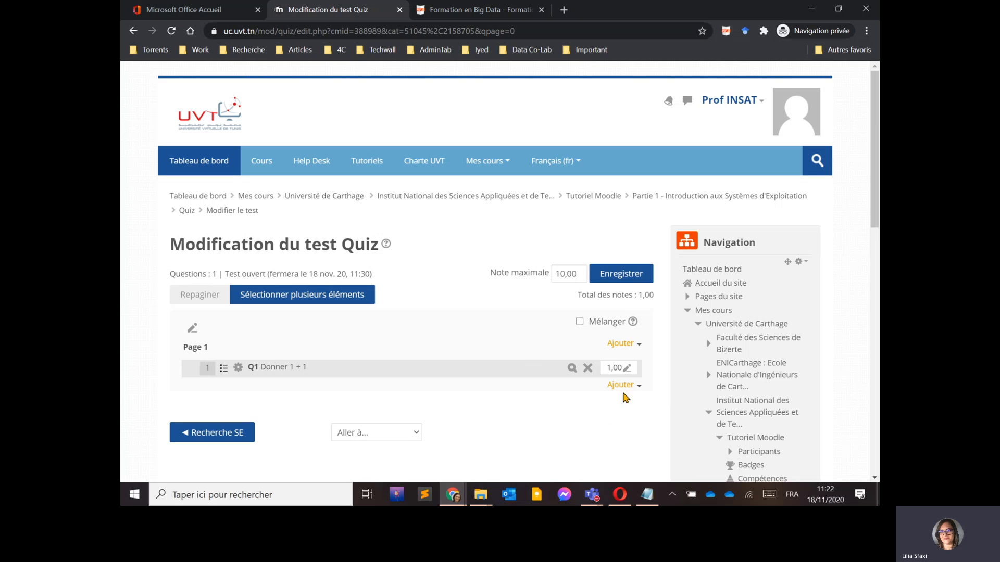
click(480, 495)
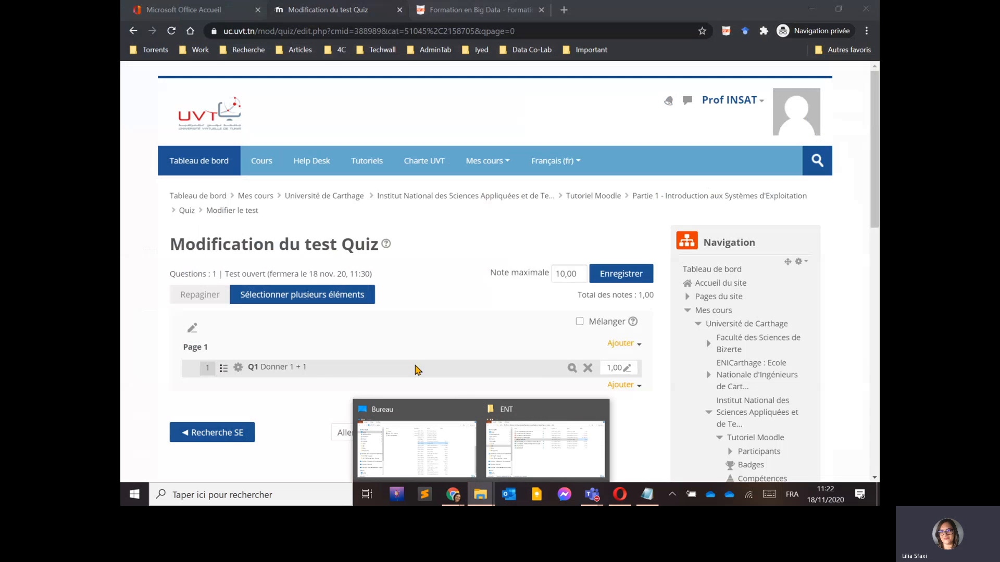
click(418, 371)
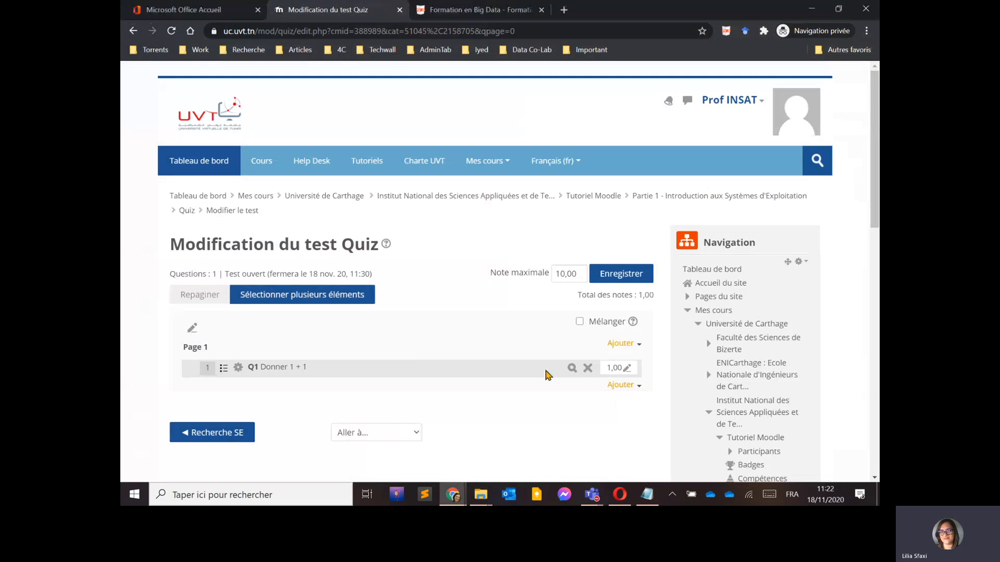
click(625, 385)
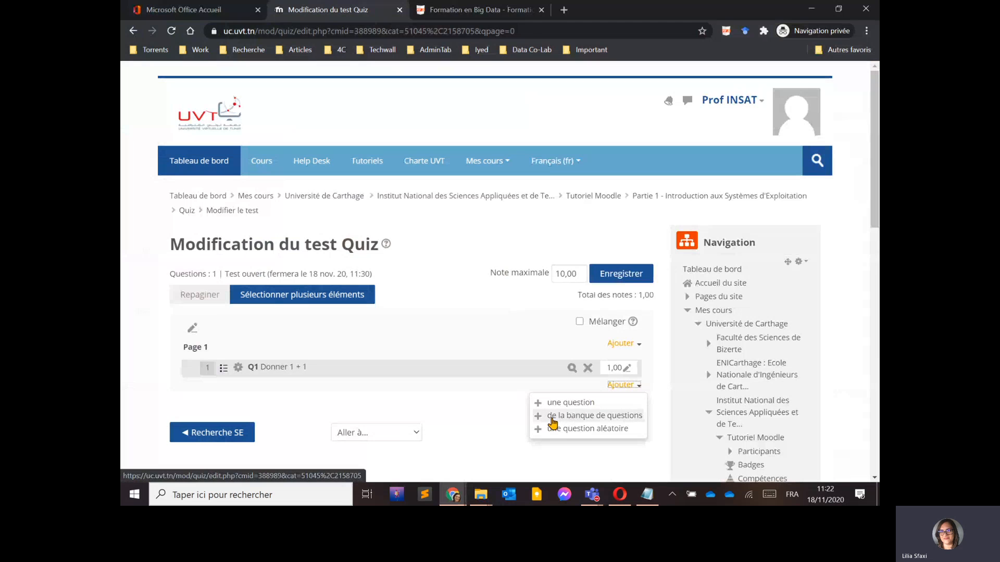
click(579, 454)
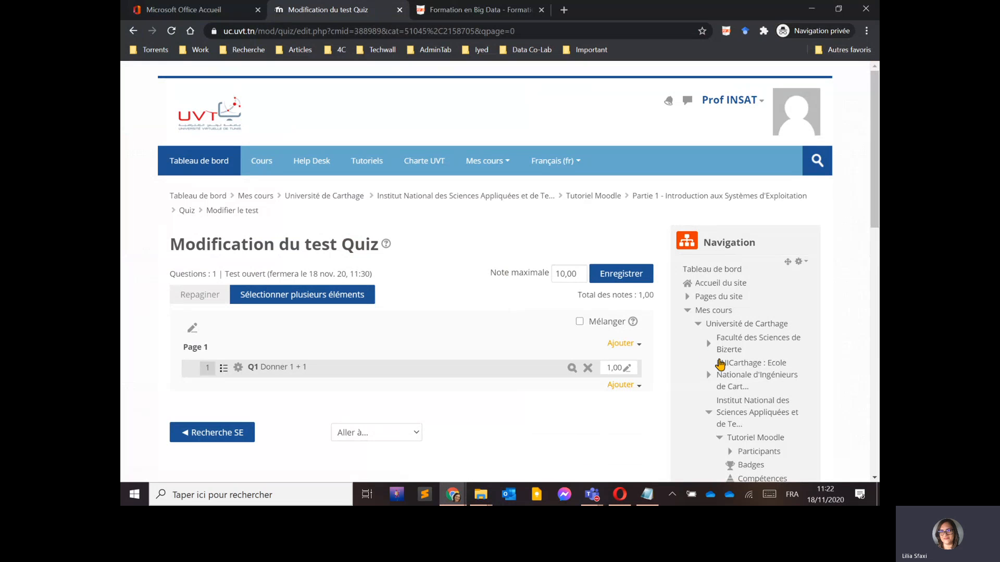
Open the question bank's import page for the quiz and review its file format and file upload options.
scroll(721, 366, down, 10)
scroll(726, 368, down, 2)
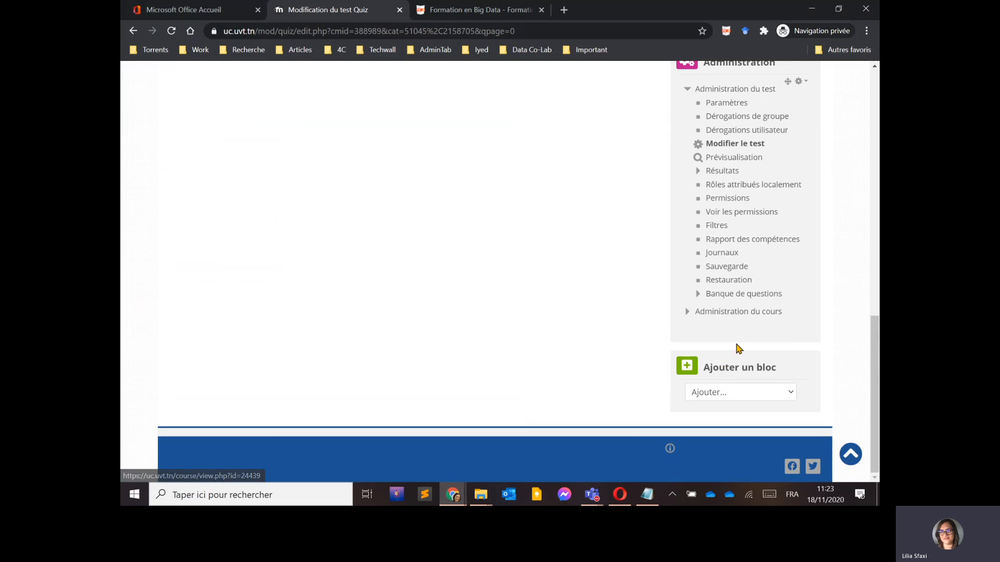
click(699, 295)
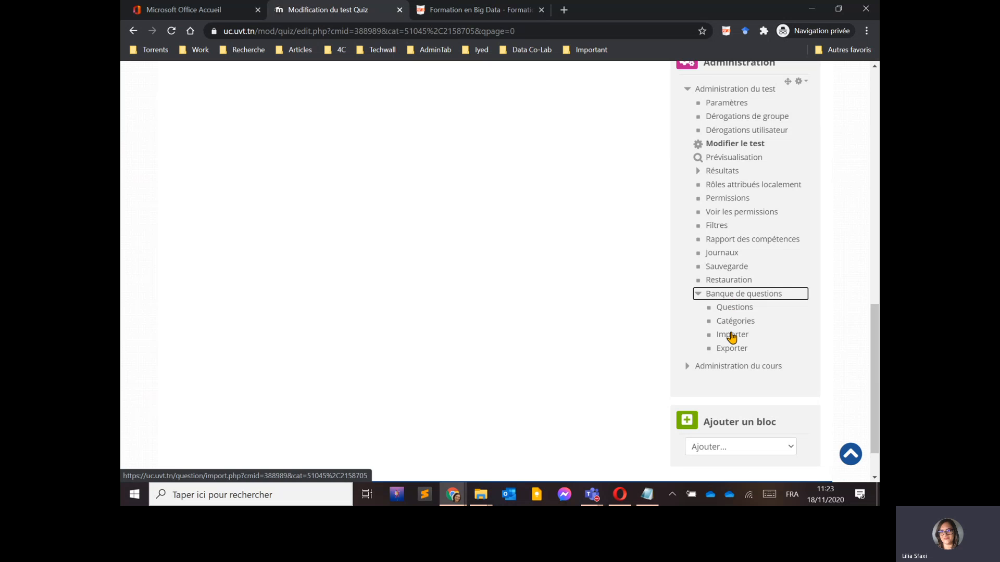
click(731, 336)
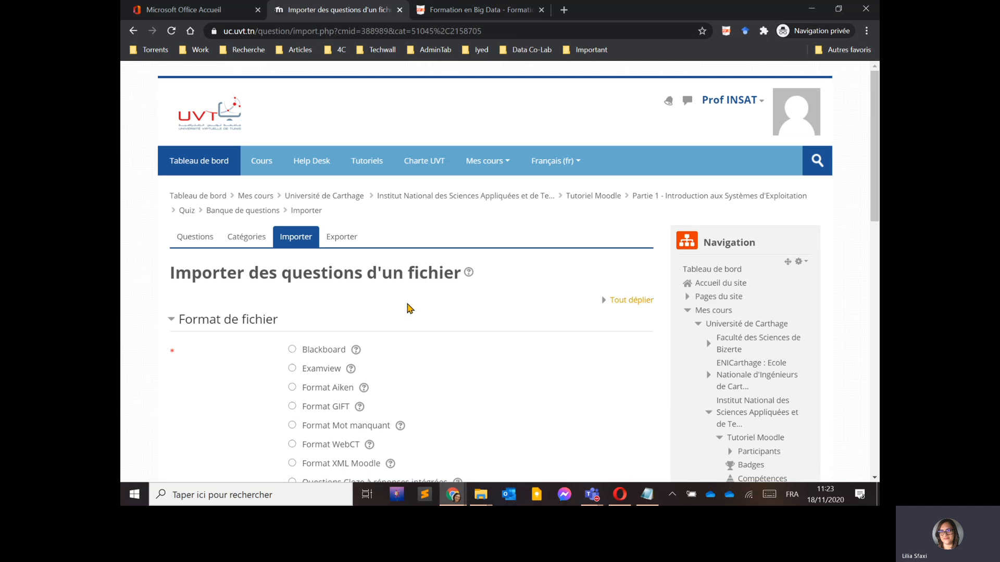
scroll(409, 333, down, 5)
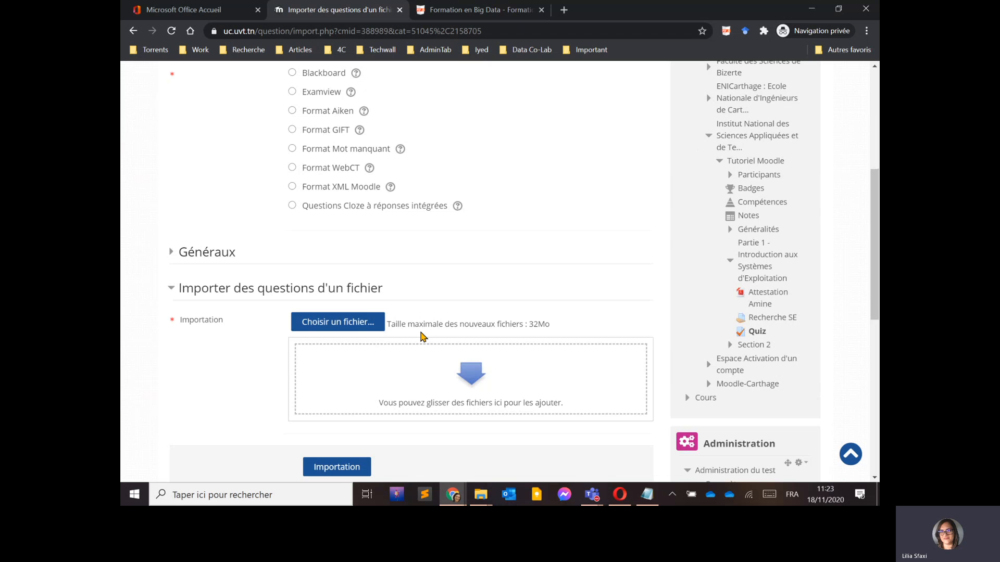
scroll(437, 297, up, 5)
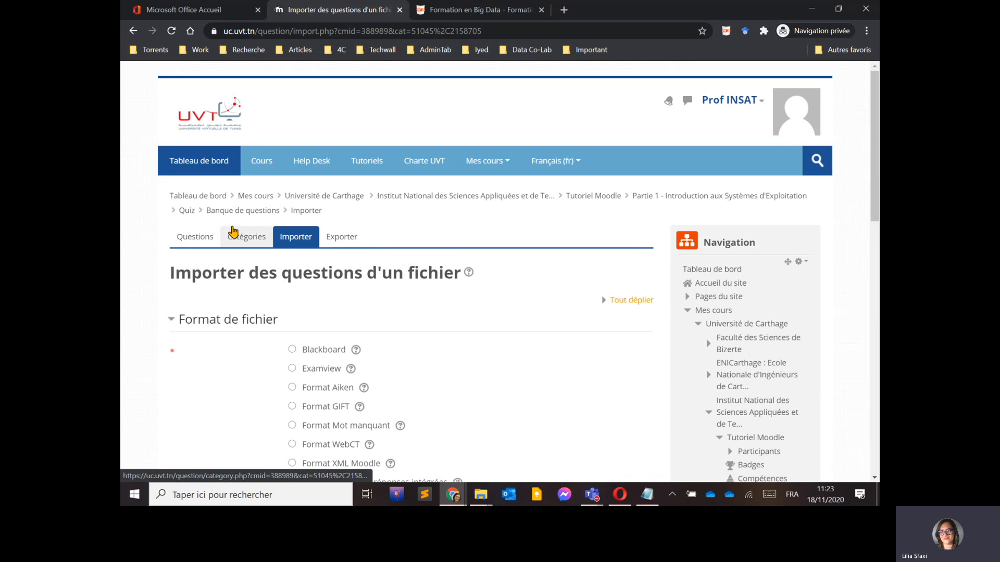
Look over the import page's file formats and upload area, with a brief look back at GIFT-examples.txt.
scroll(424, 328, down, 1)
scroll(423, 328, down, 8)
scroll(424, 328, up, 4)
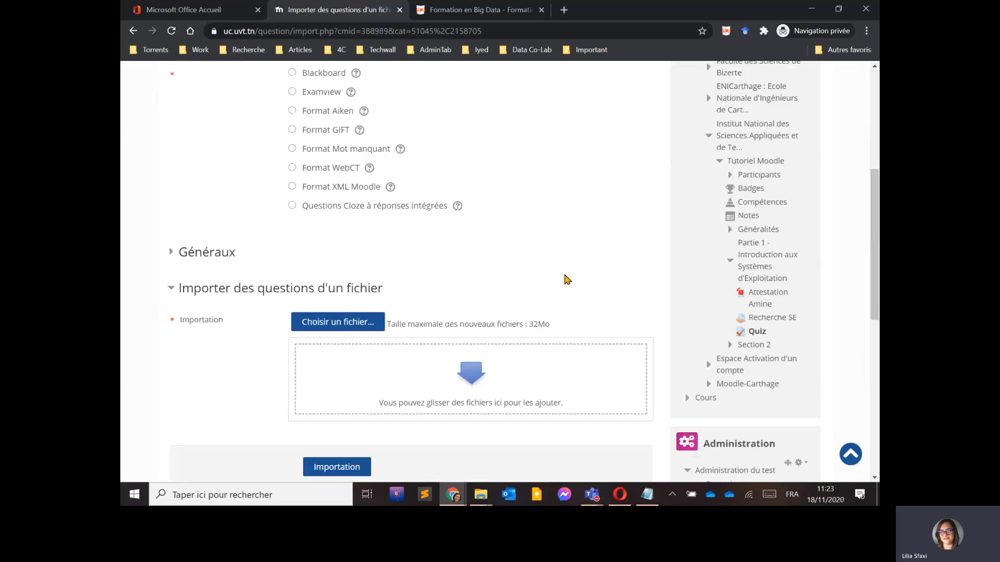
scroll(563, 282, up, 2)
key(alt+Tab)
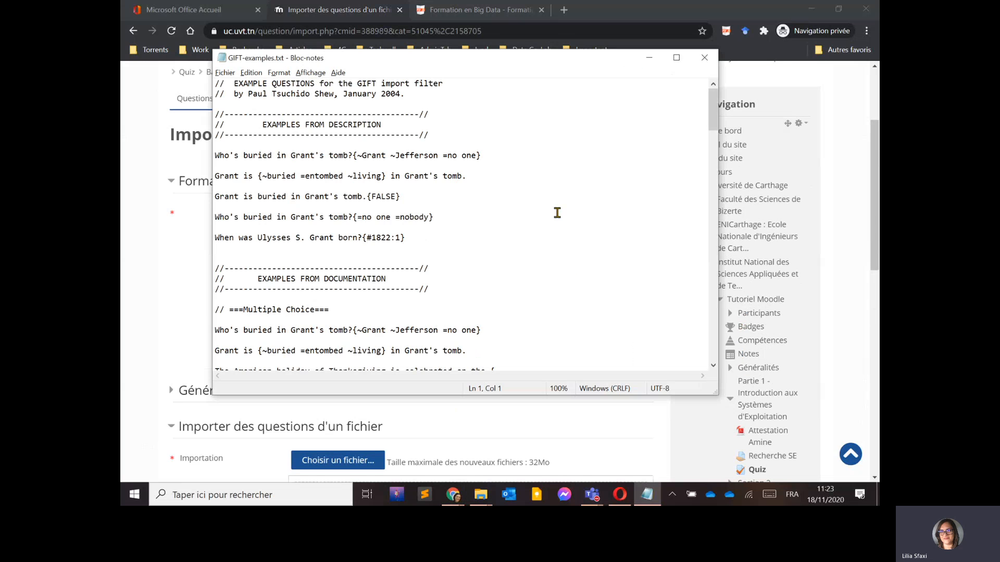
key(alt+Tab)
key(alt+Tab)
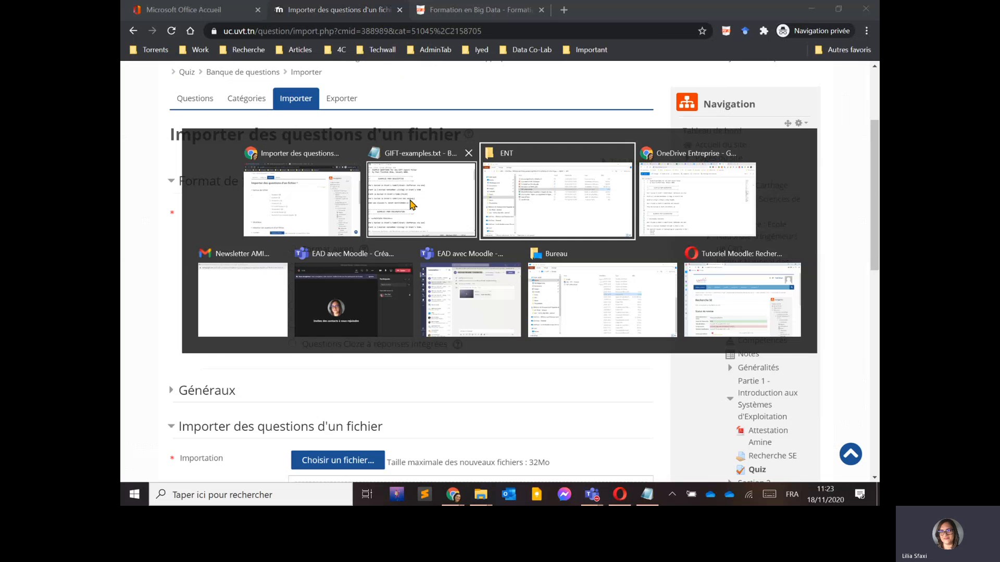
key(Escape)
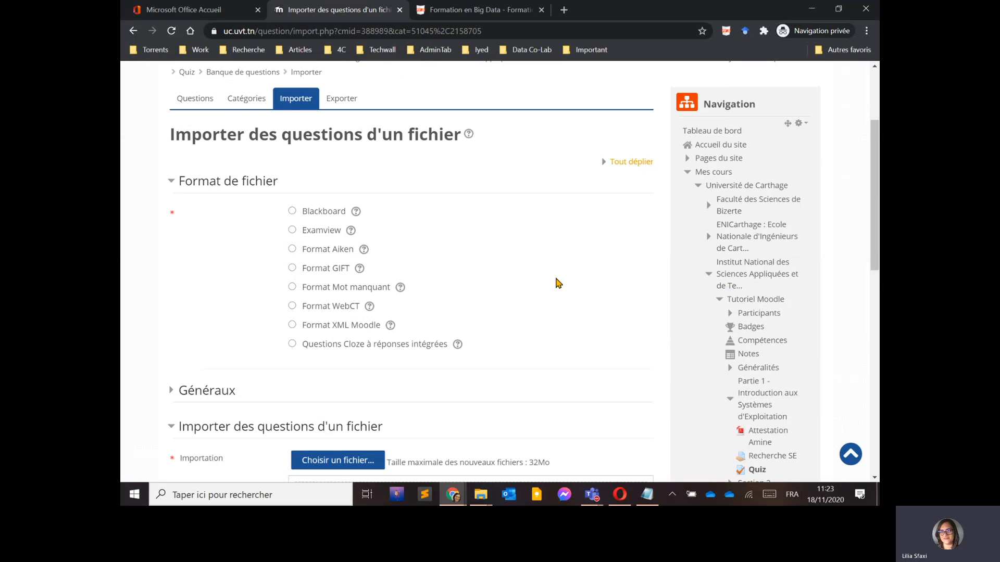
scroll(558, 283, down, 5)
Open questions.txt from the ENT folder in Notepad and examine the $CATEGORY path on its first line.
key(alt+Tab)
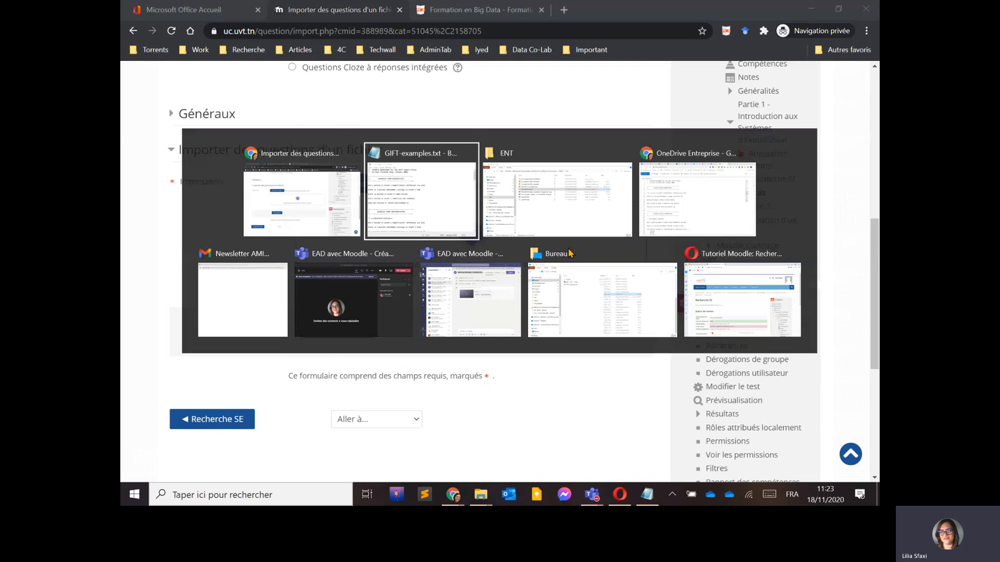
click(535, 197)
click(523, 230)
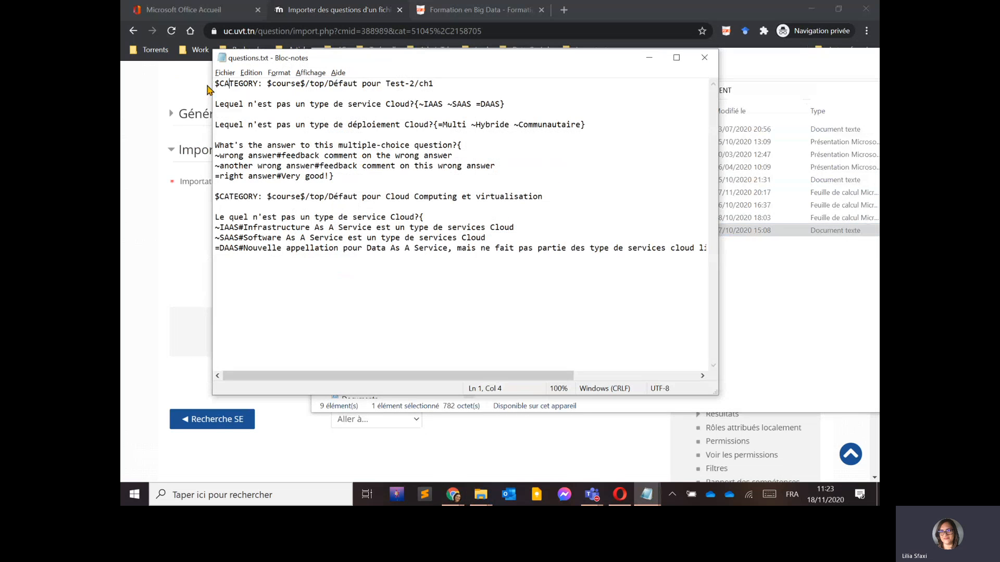
drag(215, 84, 446, 83)
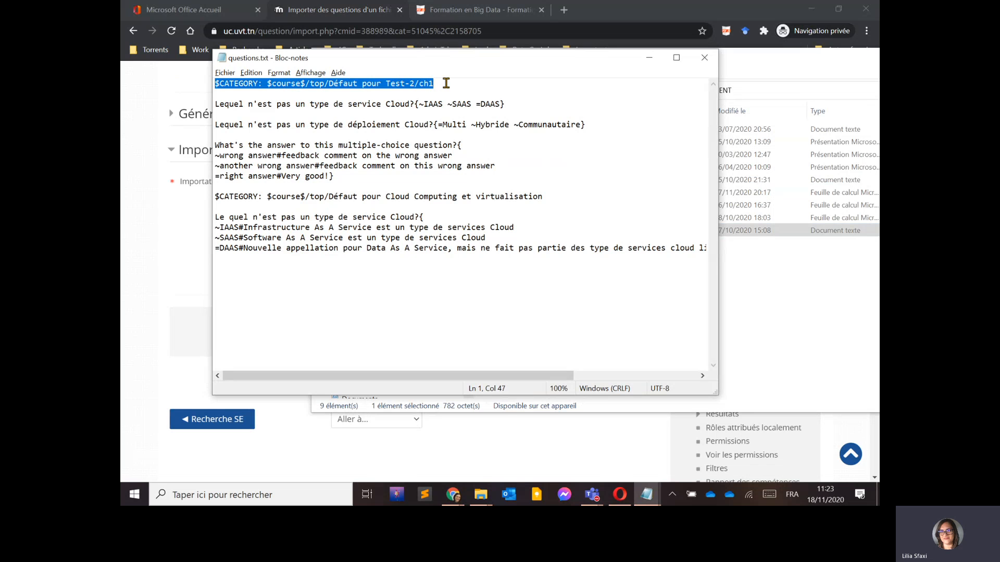
click(315, 86)
drag(280, 84, 426, 90)
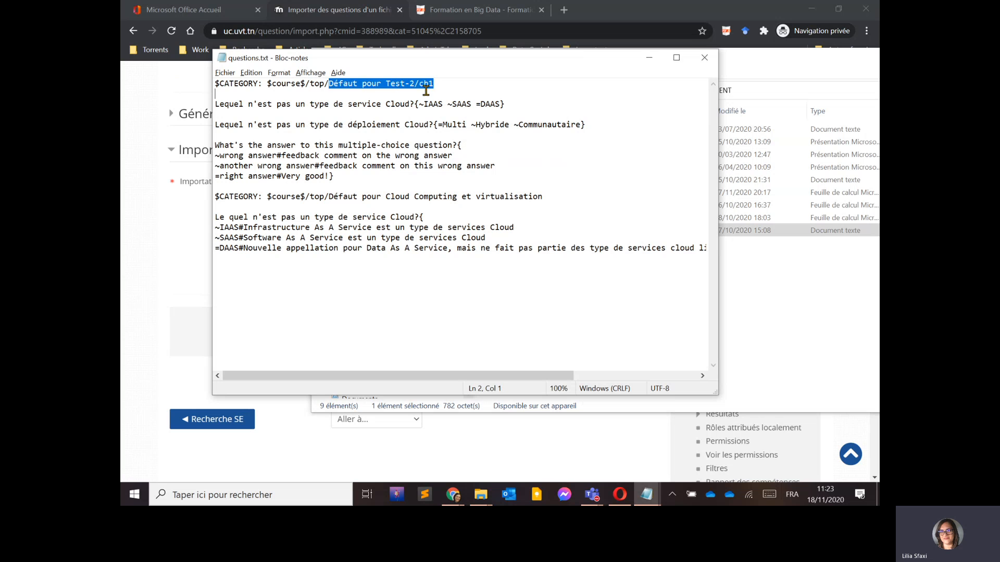
click(442, 85)
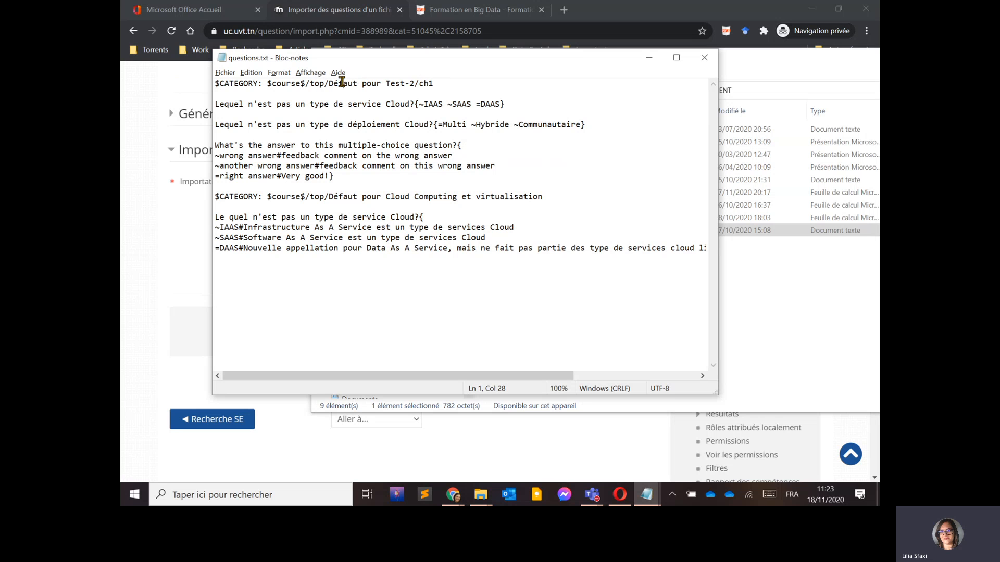
Replace Test-2/ch1 in the first $CATEGORY line with the course name Tutoriel Moodle.
click(362, 84)
drag(386, 84, 444, 93)
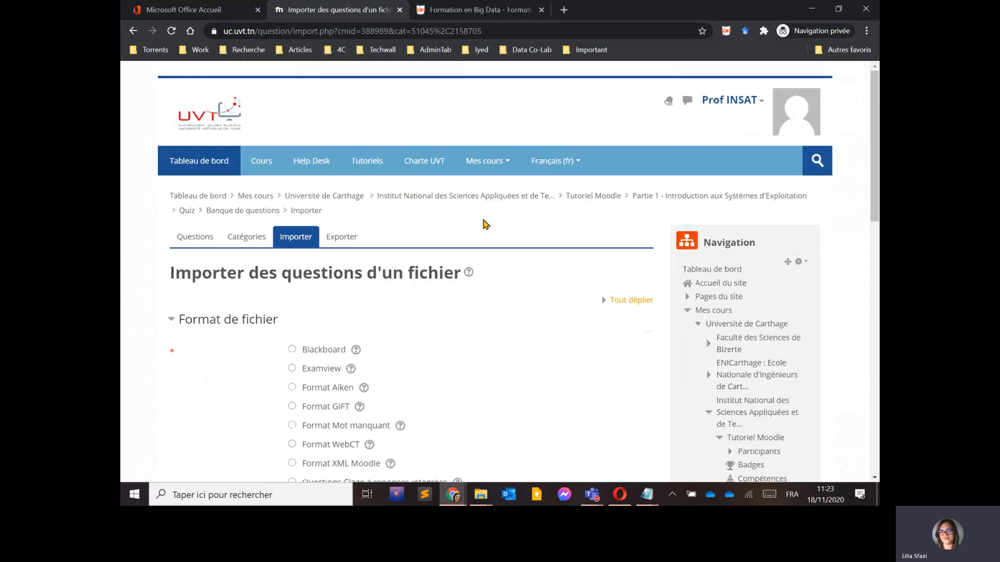
key(alt+Tab)
key(alt+Tab)
key(alt+Tab)
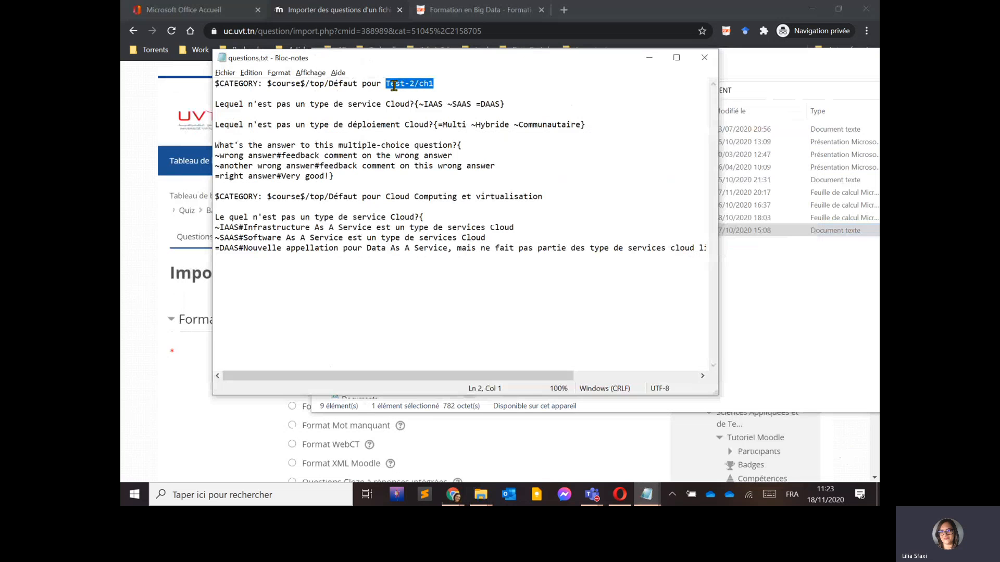
text(Tutor)
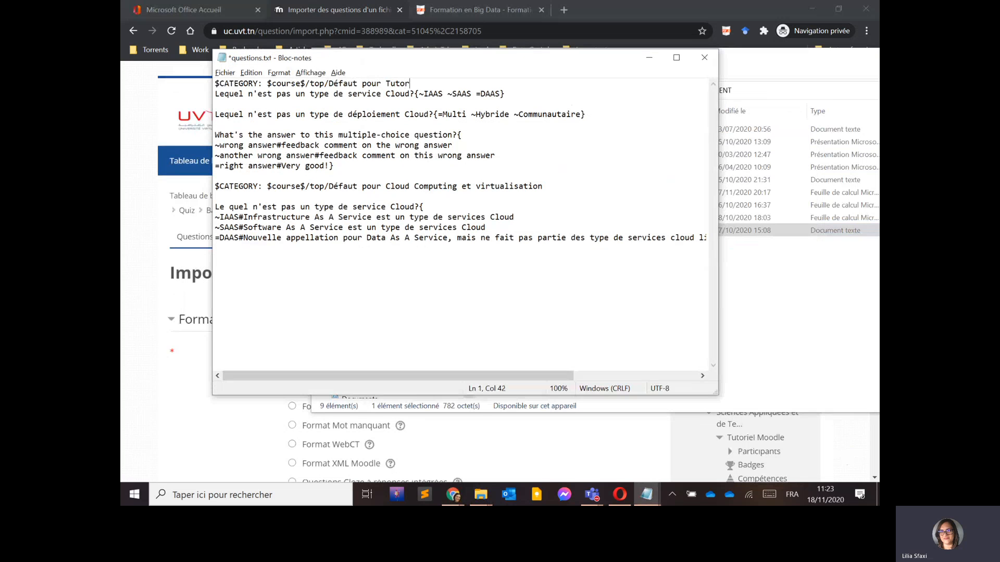
text(iel Moodle)
Delete all the old questions and the second category below the first $CATEGORY line of questions.txt.
drag(267, 238, 212, 94)
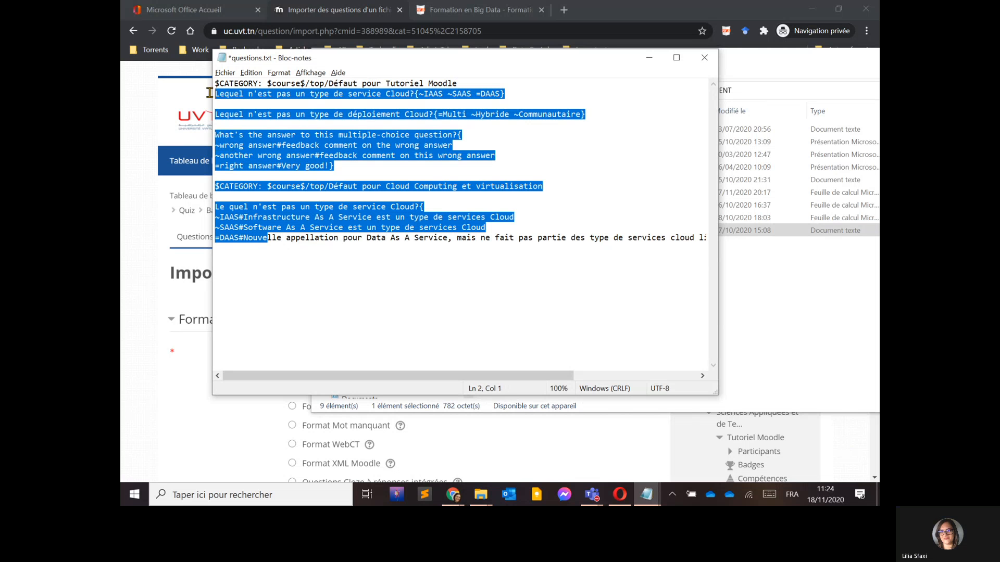
key(Delete)
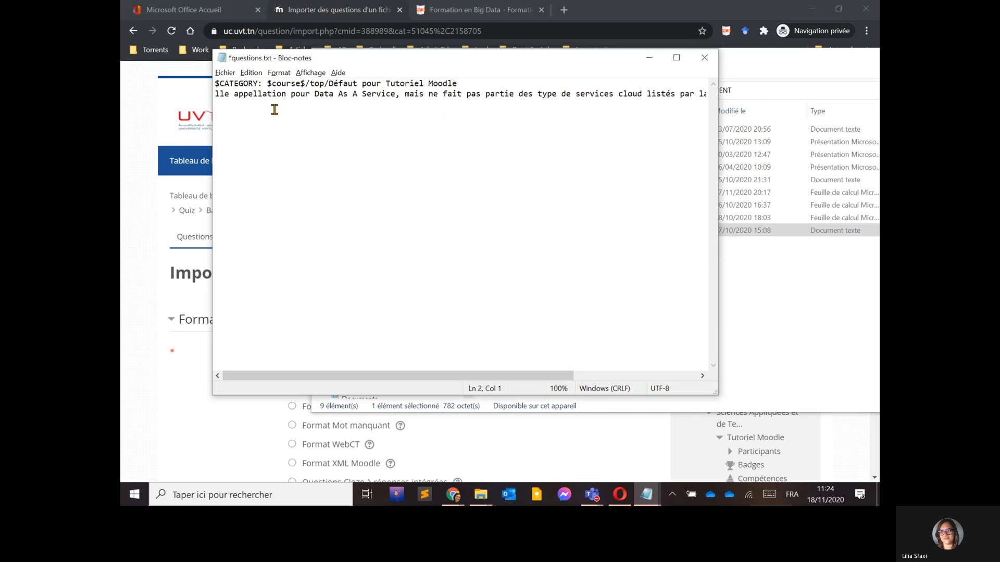
double_click(302, 94)
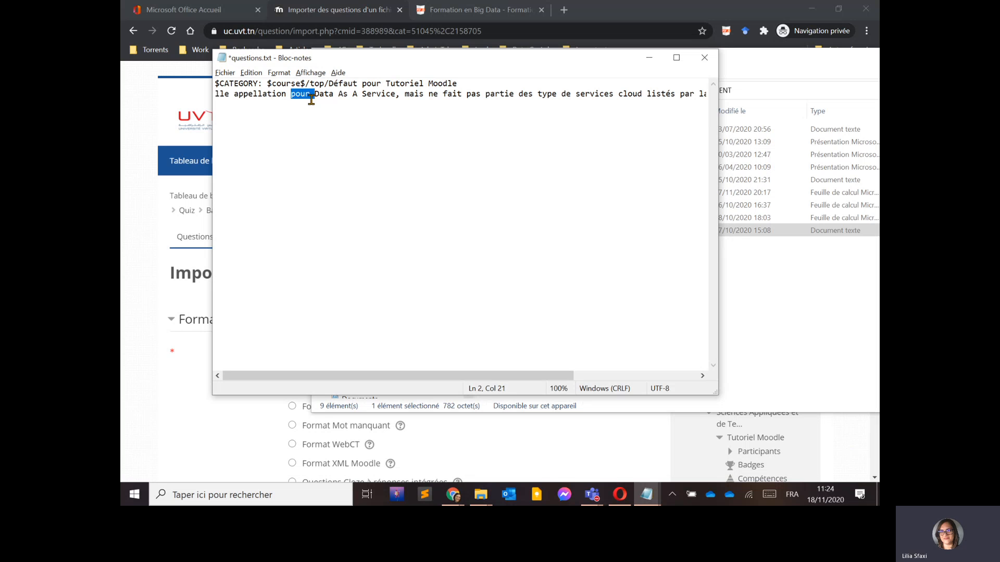
click(218, 94)
key(ctrl+shift+Right)
key(ctrl+shift+Right)
key(ctrl+shift+Right)
key(ctrl+shift+Right)
key(ctrl+shift+Right)
key(ctrl+shift+Right)
key(ctrl+shift+Right)
key(ctrl+shift+Right)
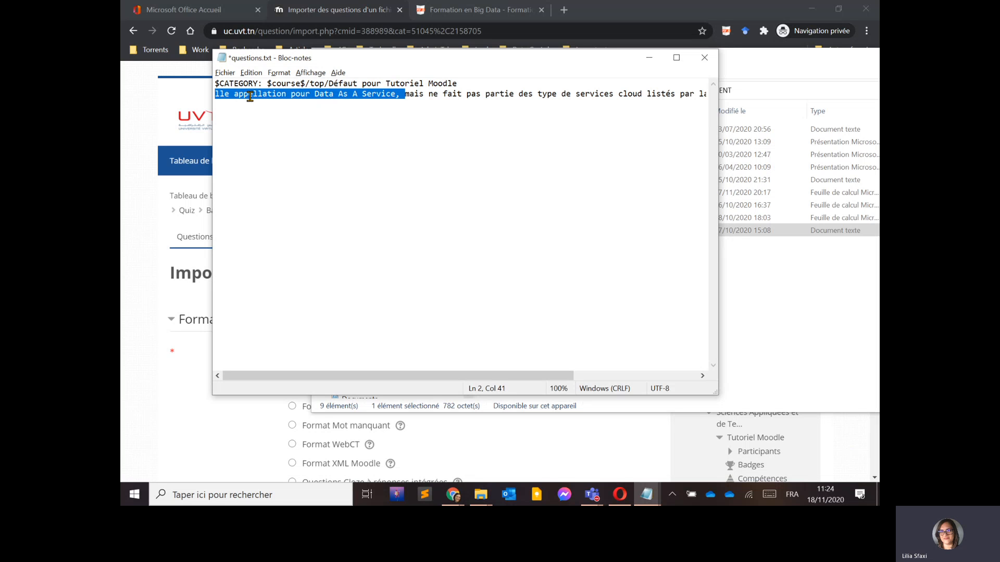
key(ctrl+shift+Right)
key(ctrl+shift+Right)
key(ctrl+shift+Right)
key(ctrl+shift+Right)
key(ctrl+shift+Right)
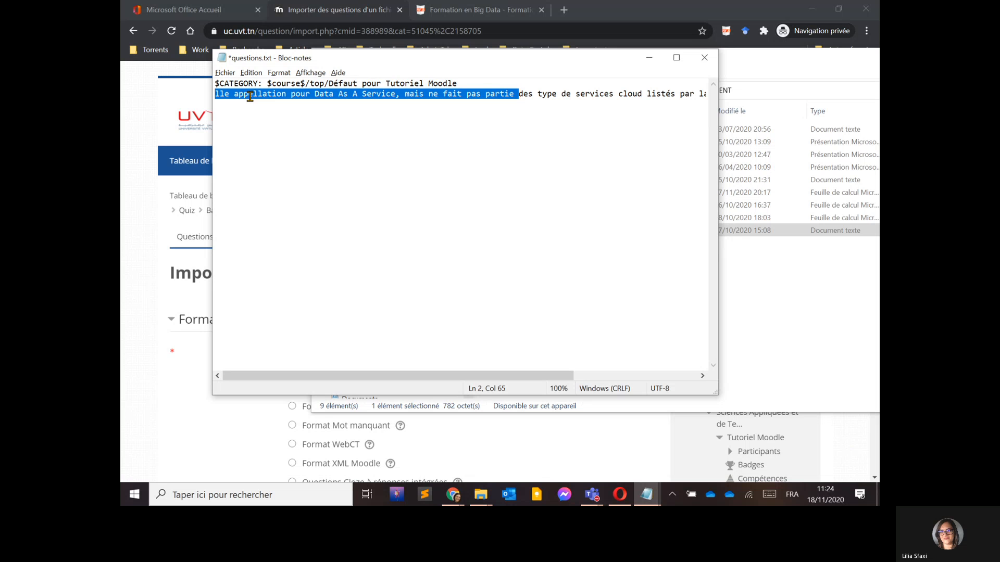
key(shift+End)
key(ctrl+x)
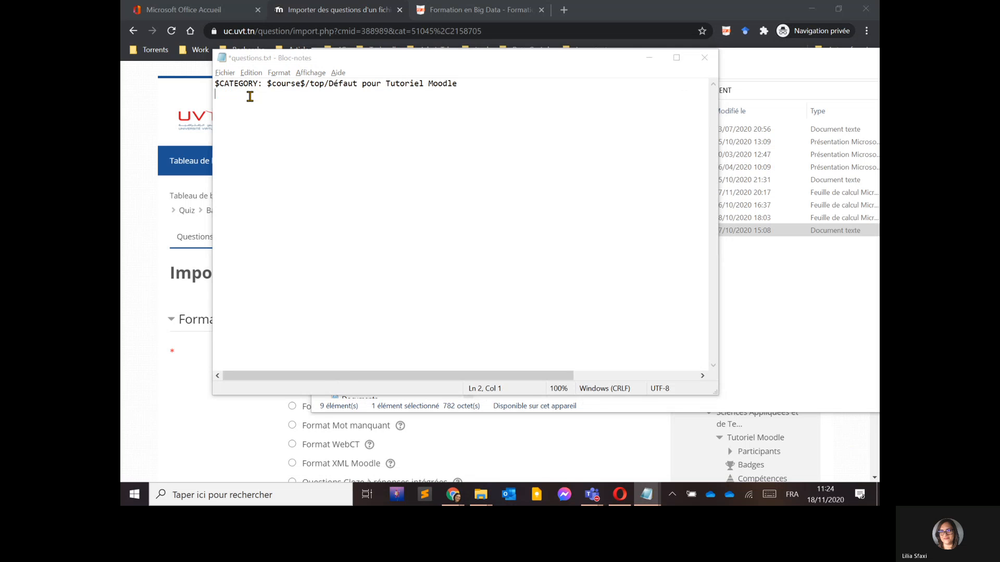
Copy the entire content of GIFT-examples.txt from the ENT folder and paste it below the category line in questions.txt.
key(alt+Tab)
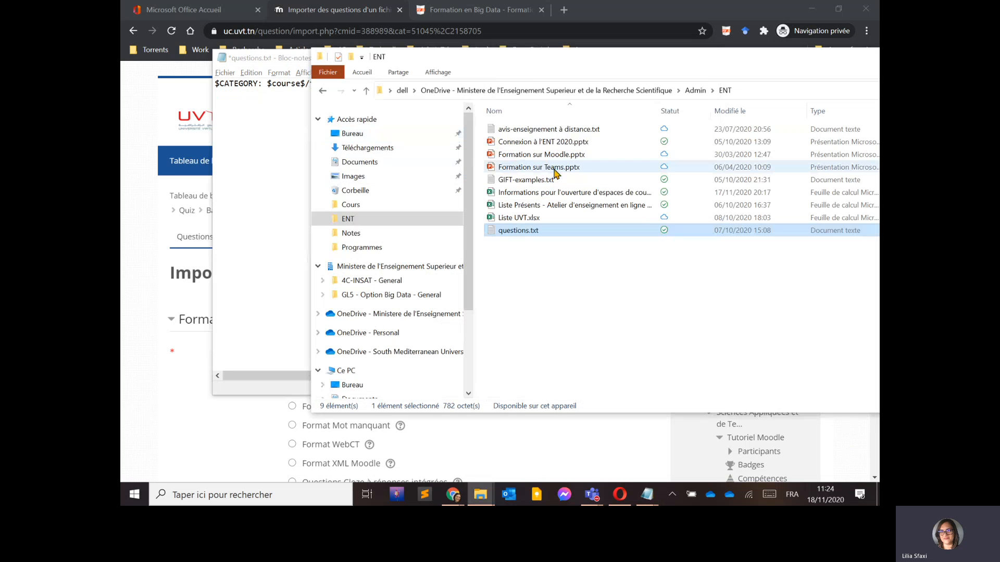
click(552, 179)
key(Return)
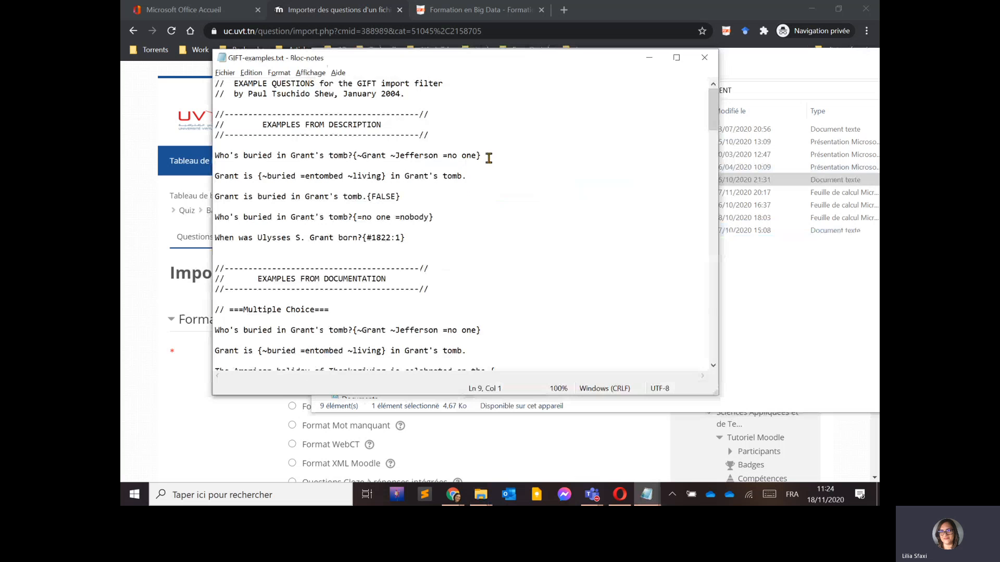
key(ctrl+a)
key(alt+Tab)
key(alt+Tab)
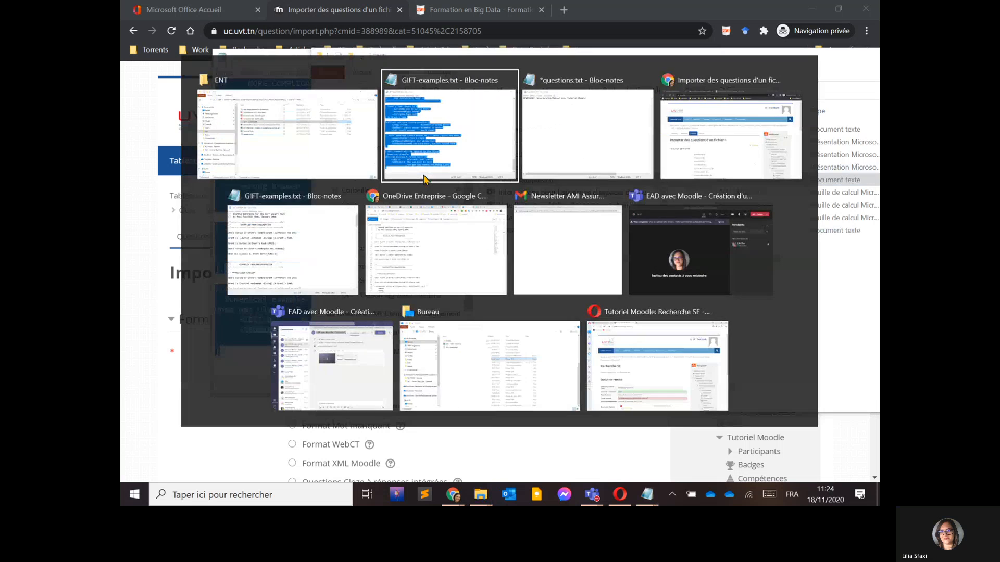
key(alt+Tab)
key(alt+Tab)
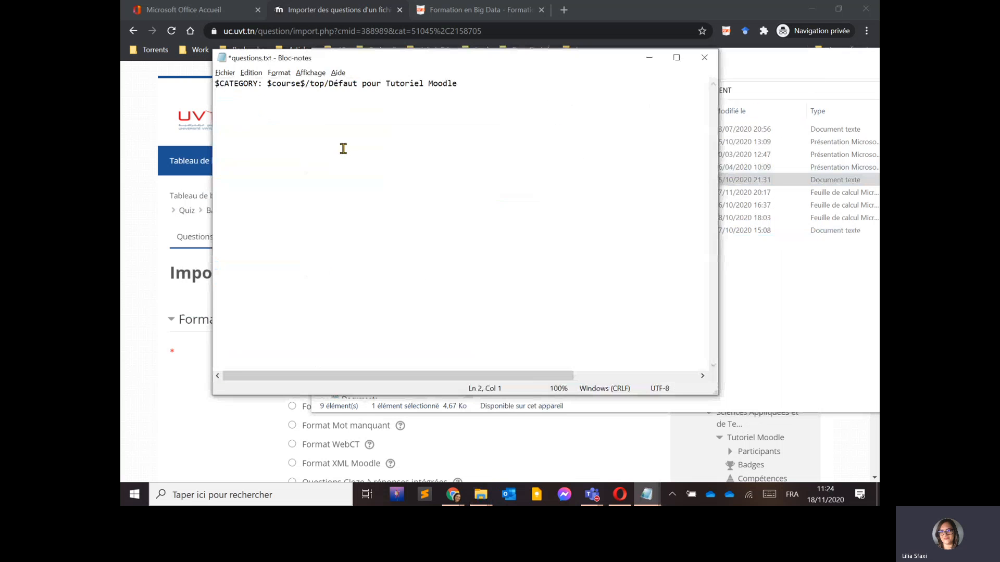
key(ctrl+v)
Insert a blank line between the $CATEGORY line and the pasted examples, and save questions.txt.
scroll(385, 172, up, 20)
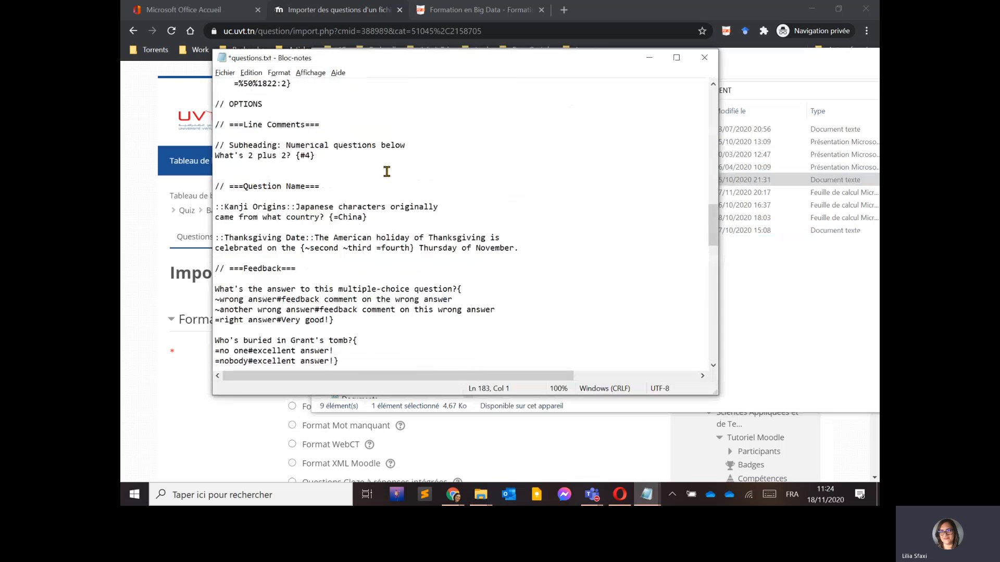
scroll(385, 169, up, 3)
scroll(365, 151, down, 3)
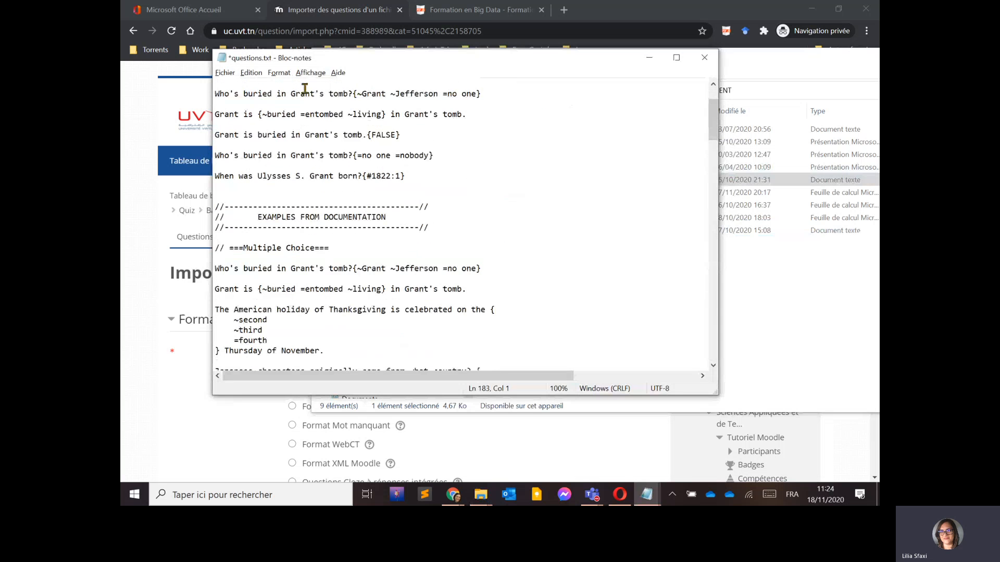
scroll(341, 127, up, 3)
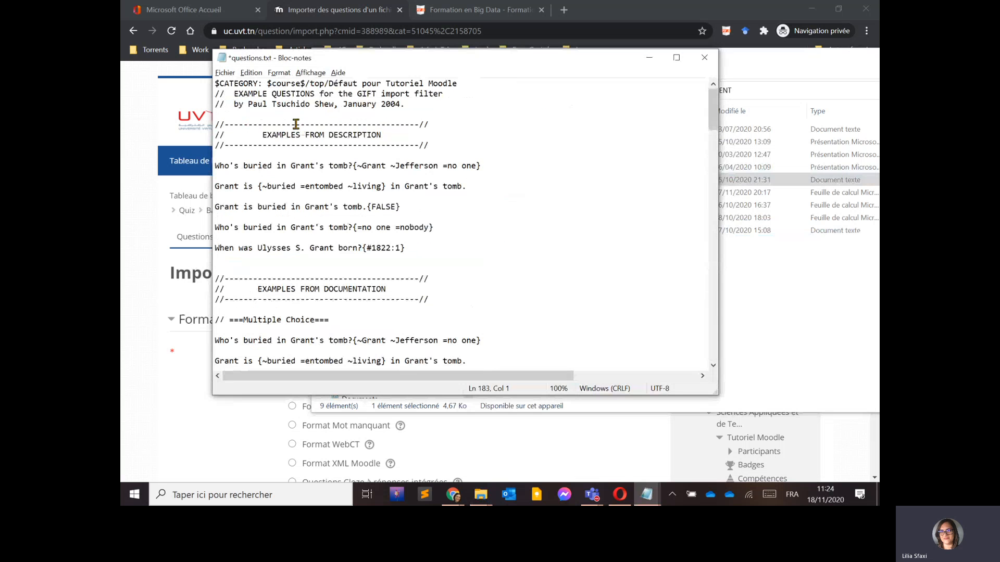
click(461, 84)
key(Return)
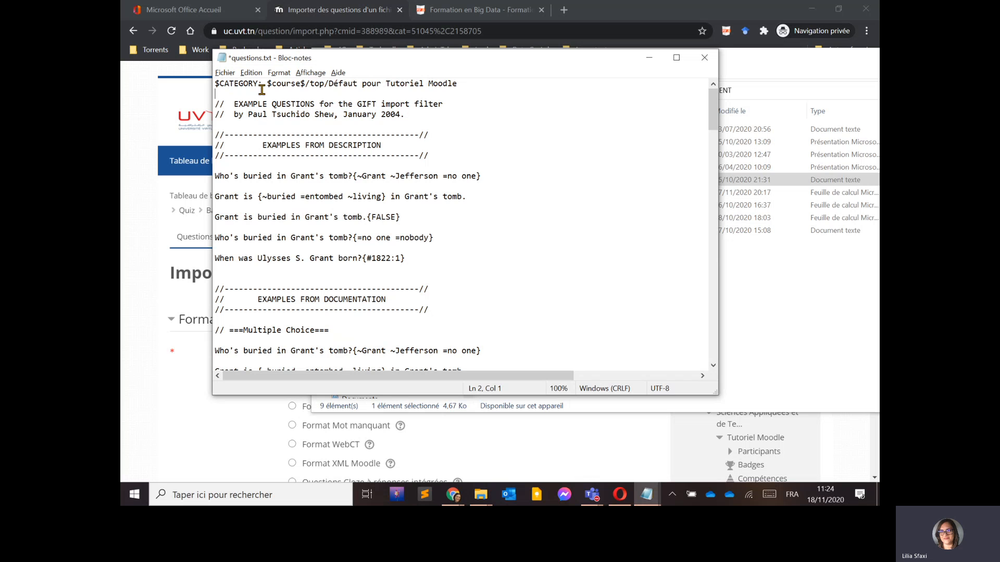
key(ctrl+s)
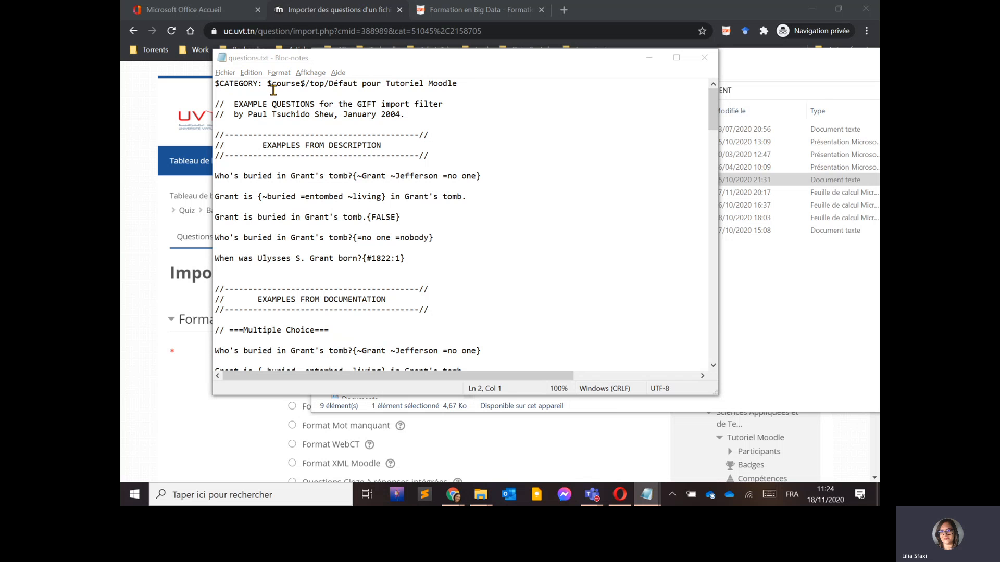
Return to the Moodle question import page in the browser and choose Format GIFT as the file format.
key(alt+Tab)
key(alt+Tab)
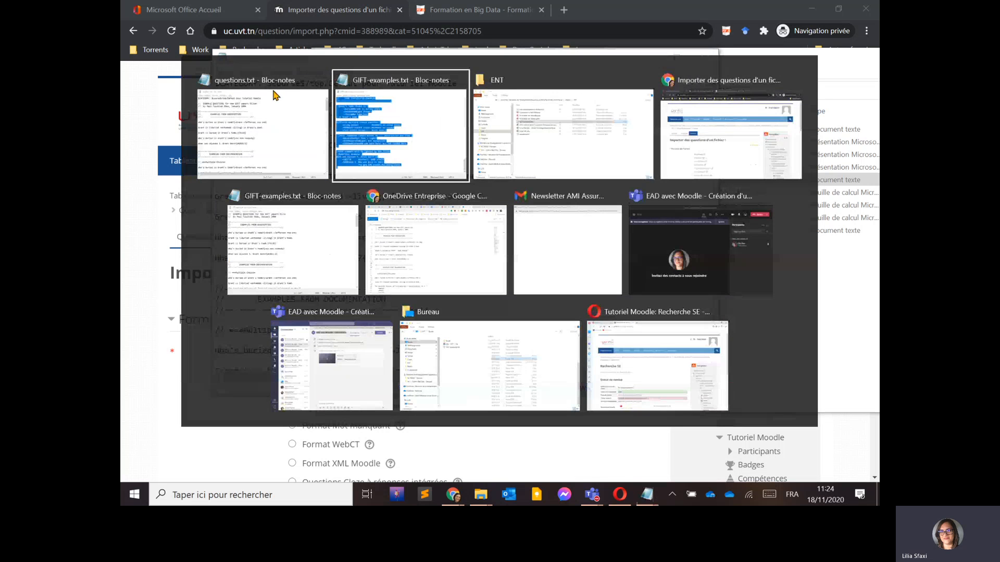
key(alt+Tab)
click(274, 95)
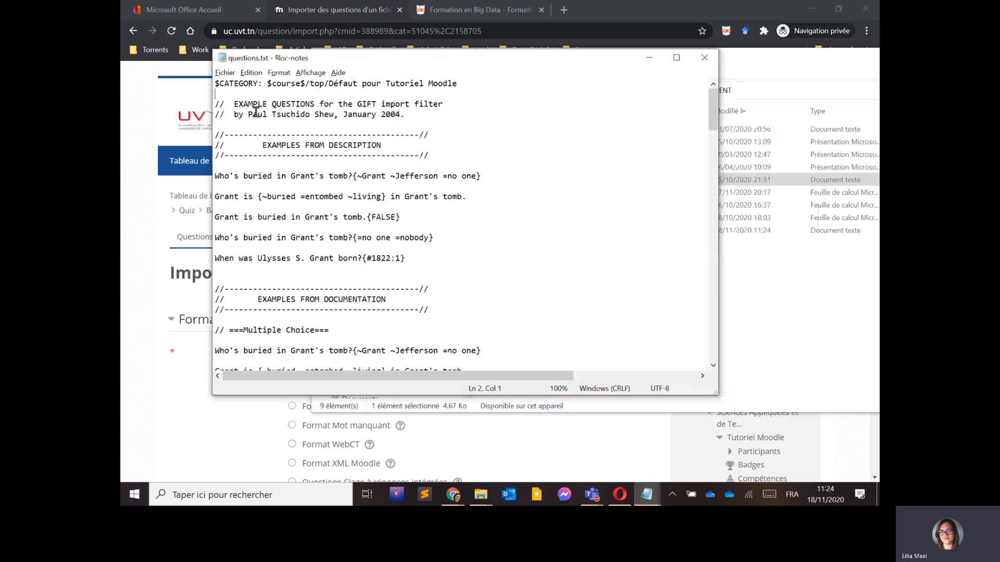
click(154, 324)
scroll(295, 279, down, 8)
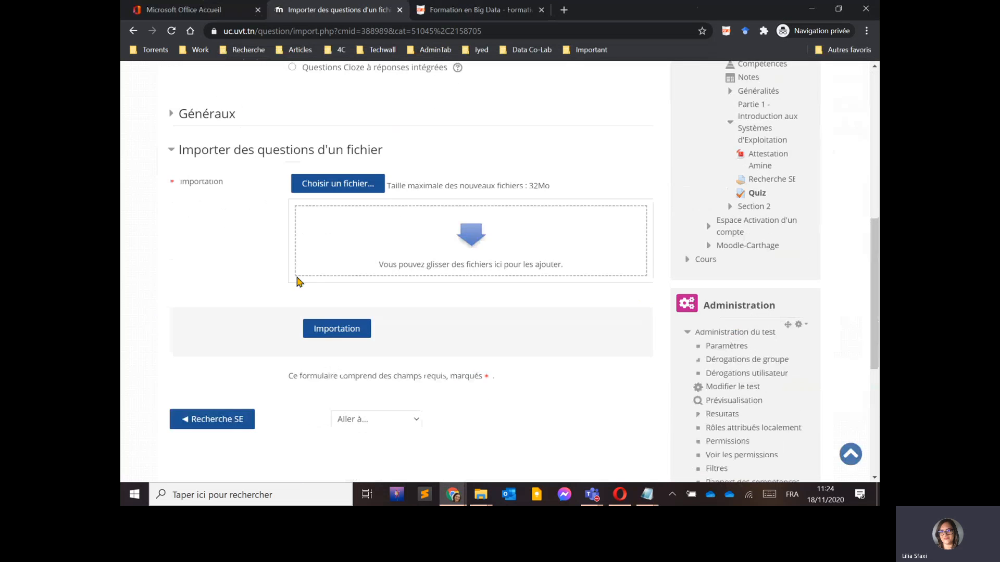
scroll(297, 281, up, 5)
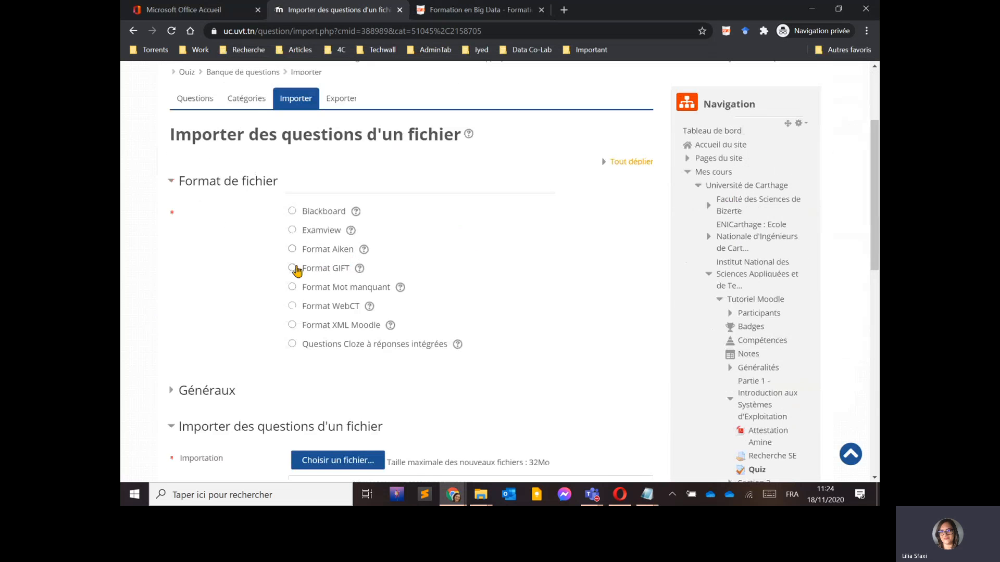
click(292, 269)
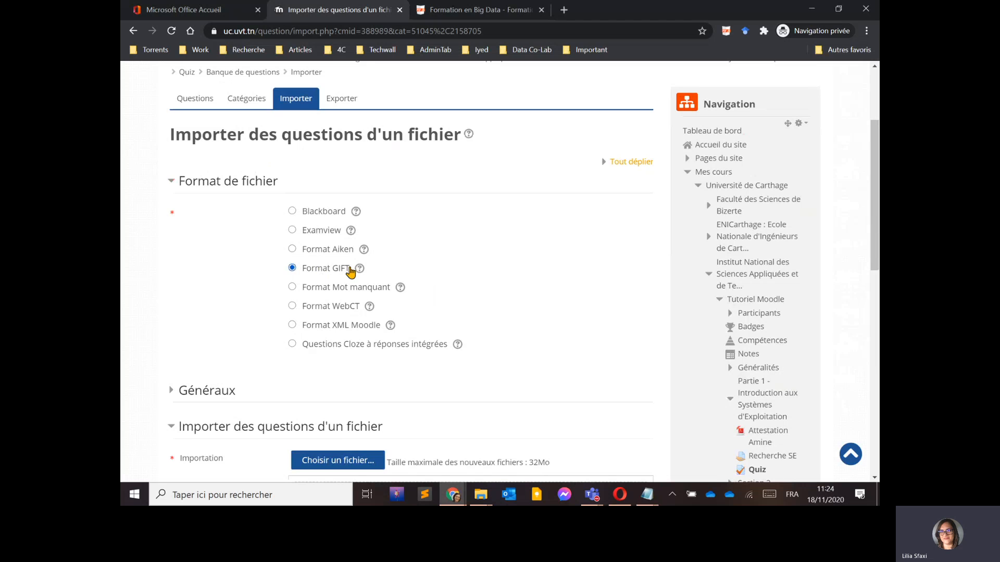
Add GIFT-examples.txt from the ENT folder to the import form as the file to import.
scroll(551, 288, down, 5)
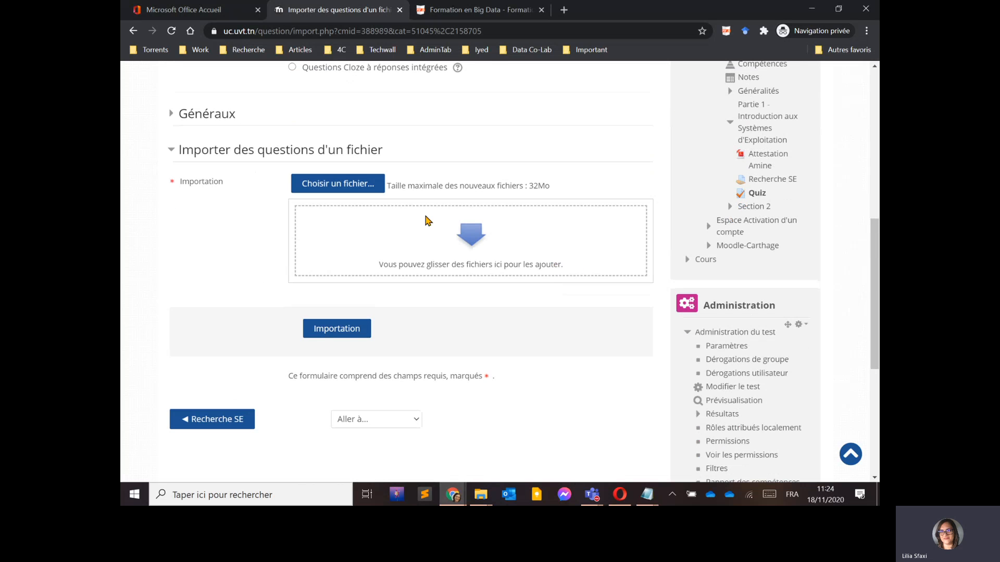
key(alt+Tab)
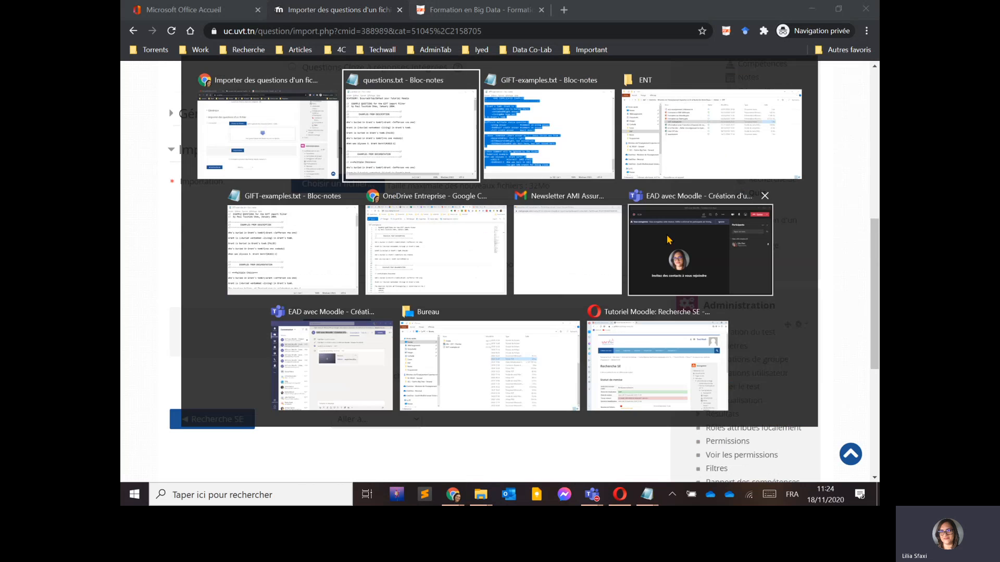
key(alt+Tab)
key(alt+Tab)
key(alt+Tab)
key(alt+Tab)
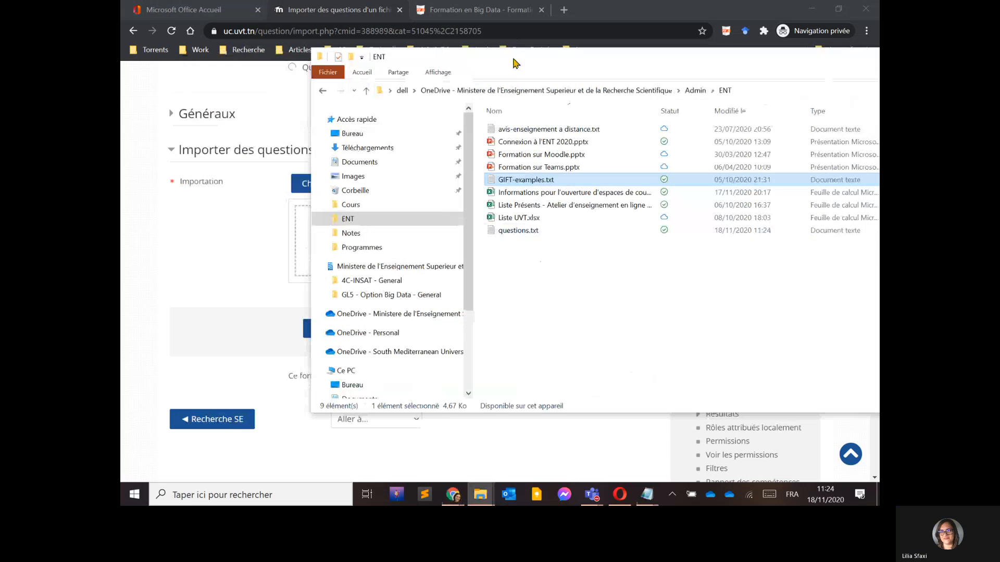
drag(516, 63, 627, 89)
drag(618, 205, 384, 252)
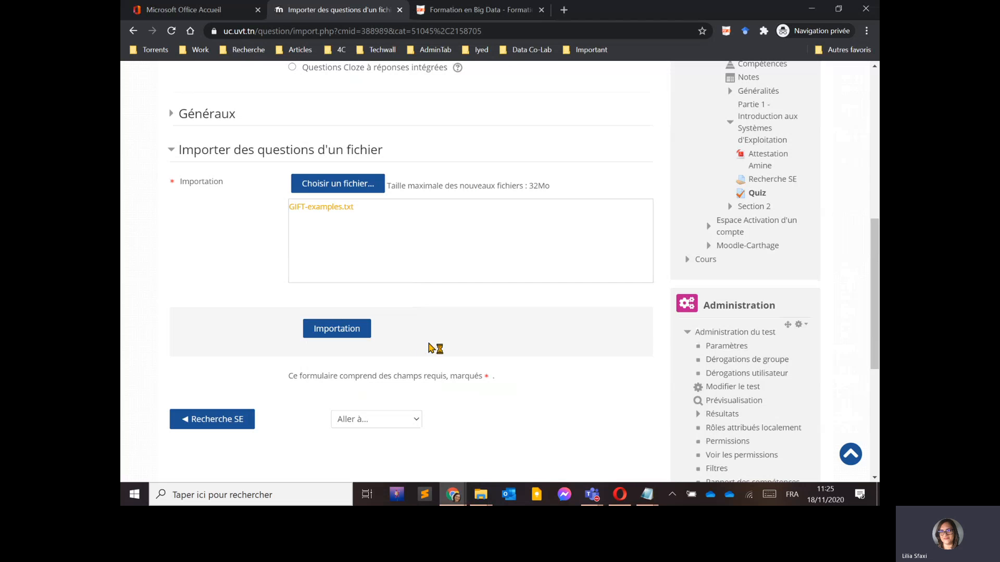
Import the questions from the added file and review the list of imported questions.
click(320, 332)
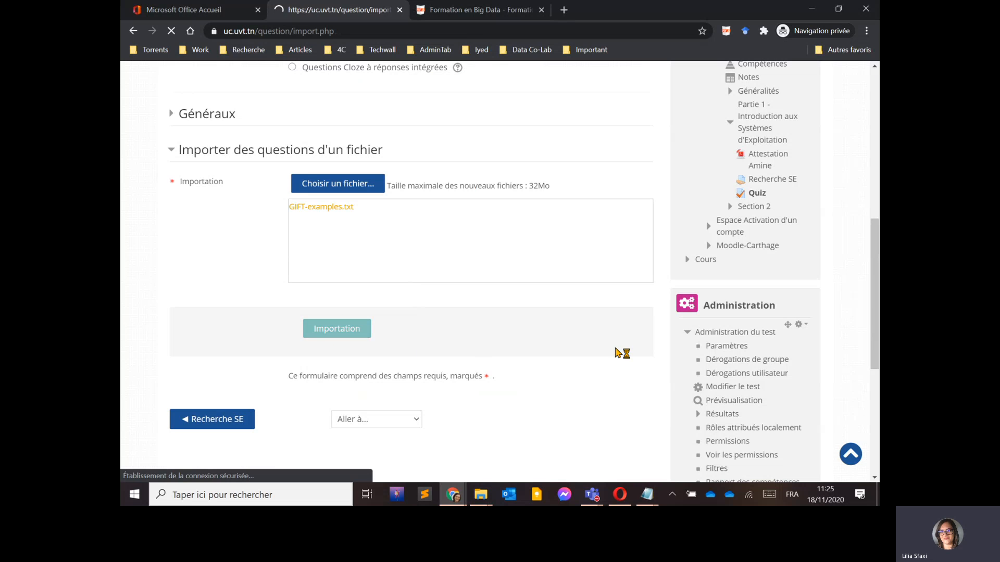
drag(215, 315, 342, 319)
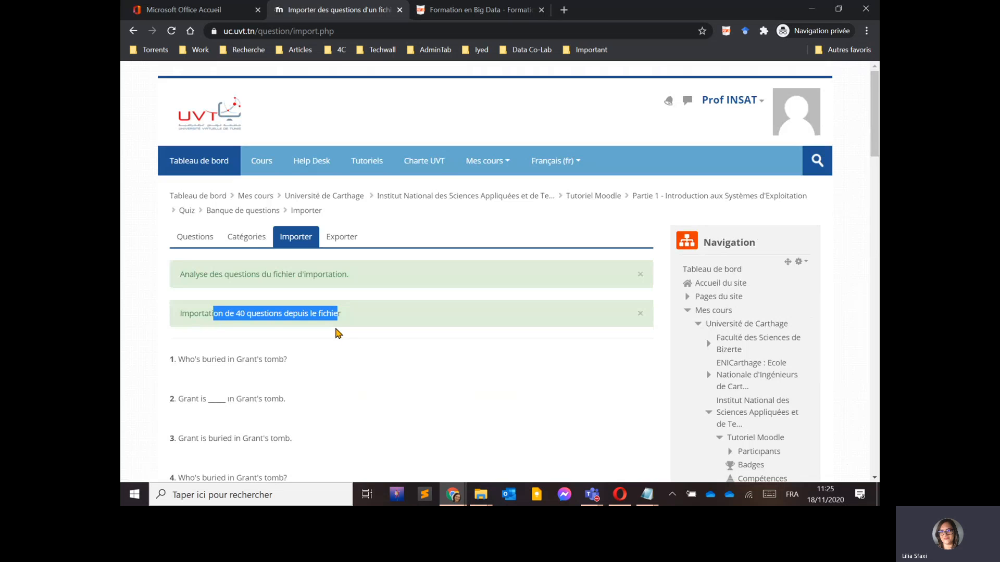
scroll(341, 336, down, 5)
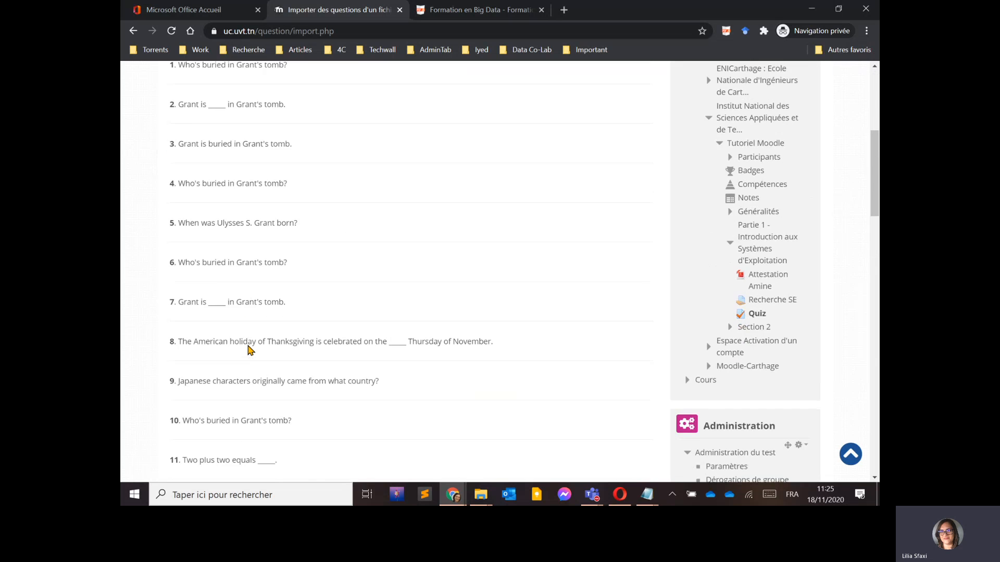
scroll(248, 348, down, 20)
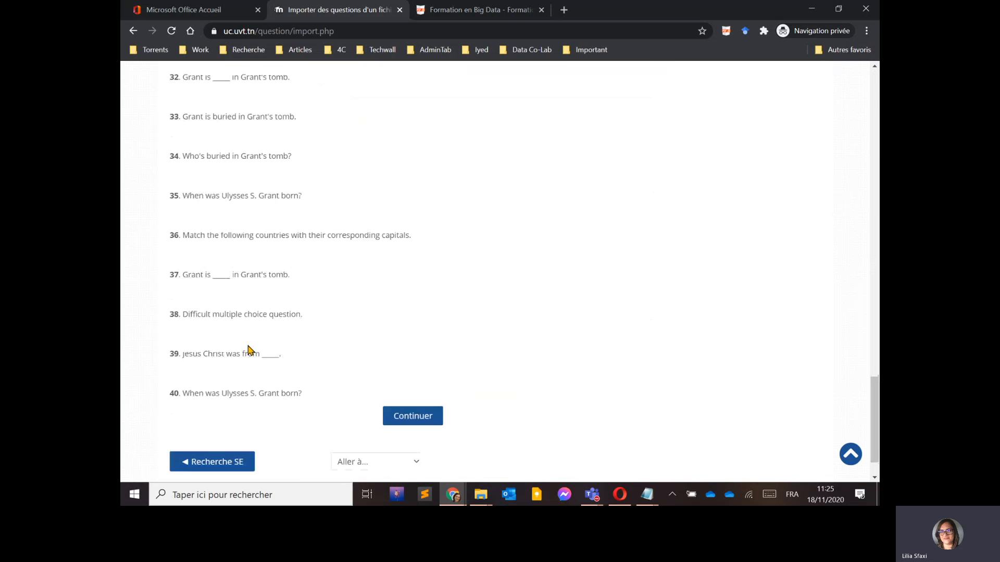
scroll(248, 347, down, 1)
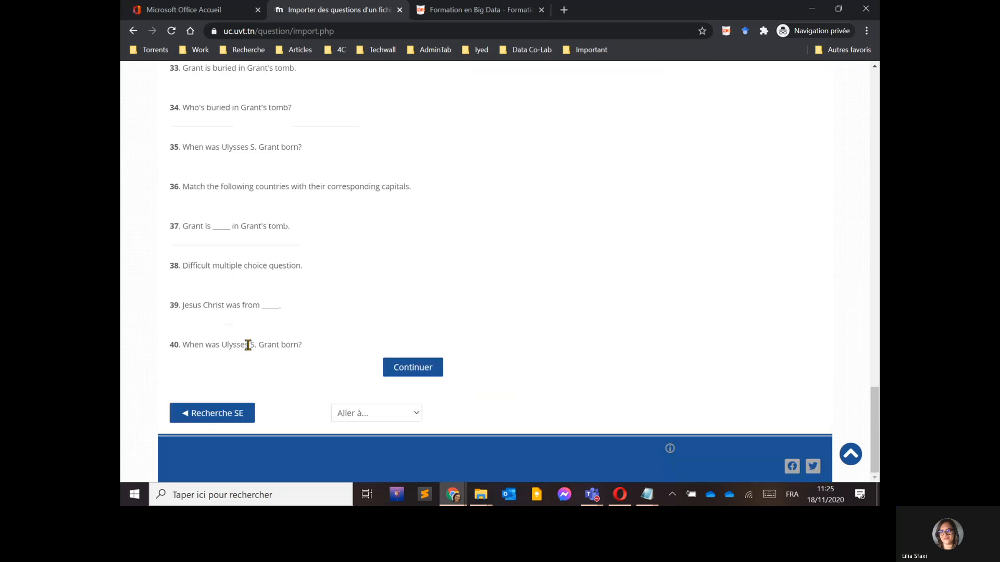
scroll(248, 345, up, 20)
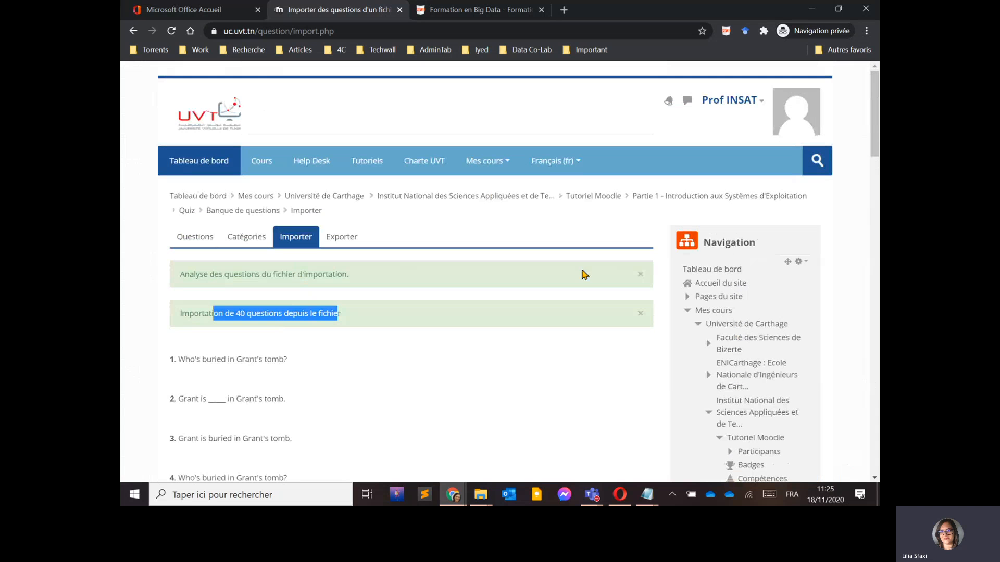
Return to the Tutoriel Moodle course, open the Quiz activity and go to its Modifier le test page.
click(600, 197)
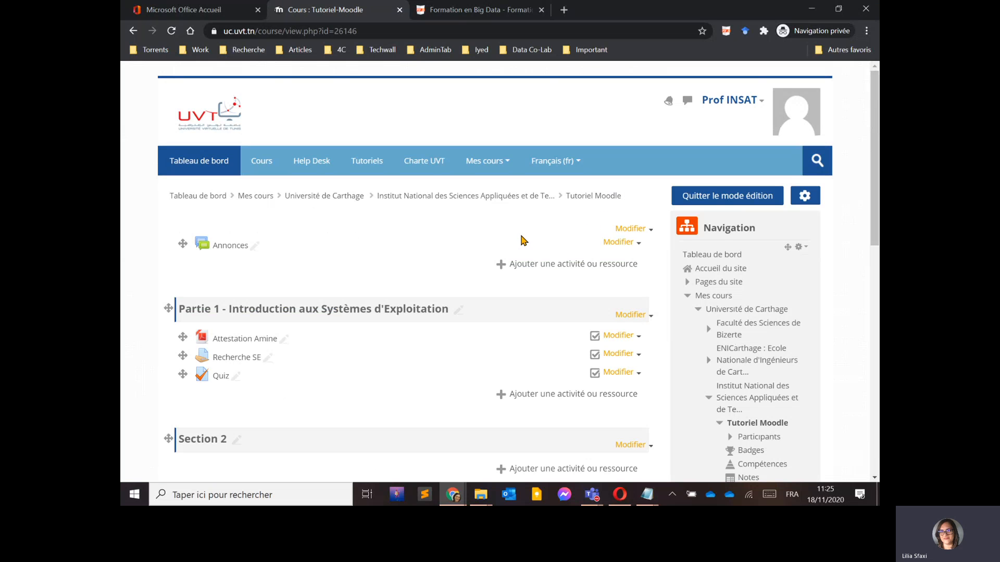
click(219, 377)
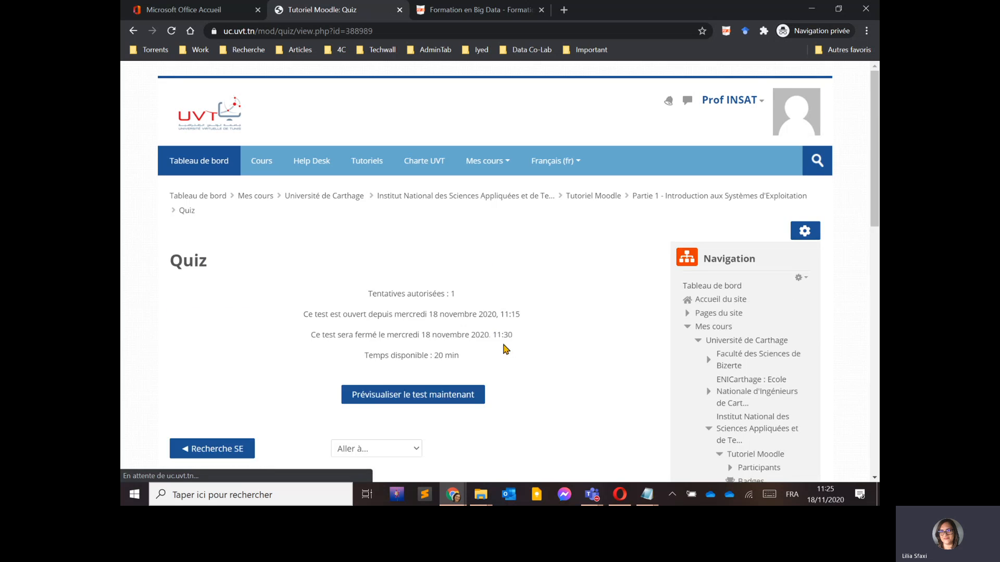
scroll(479, 286, down, 5)
scroll(479, 287, up, 1)
scroll(480, 288, up, 4)
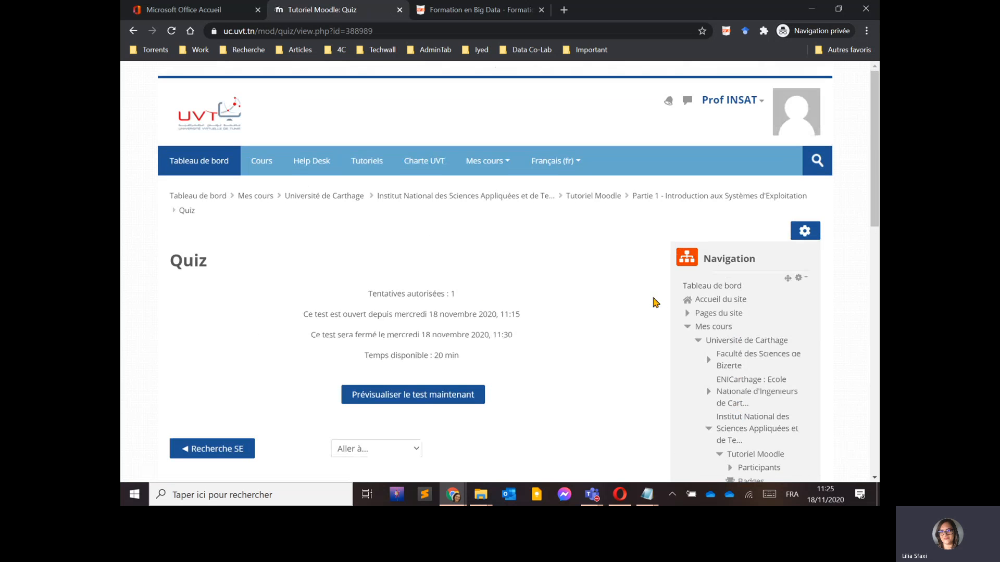
click(689, 331)
scroll(781, 341, down, 5)
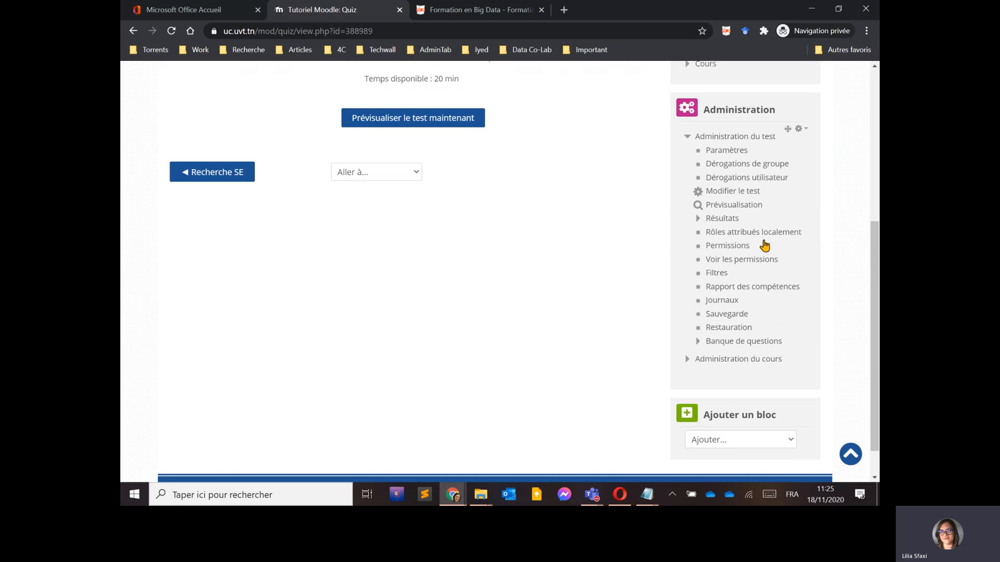
click(721, 193)
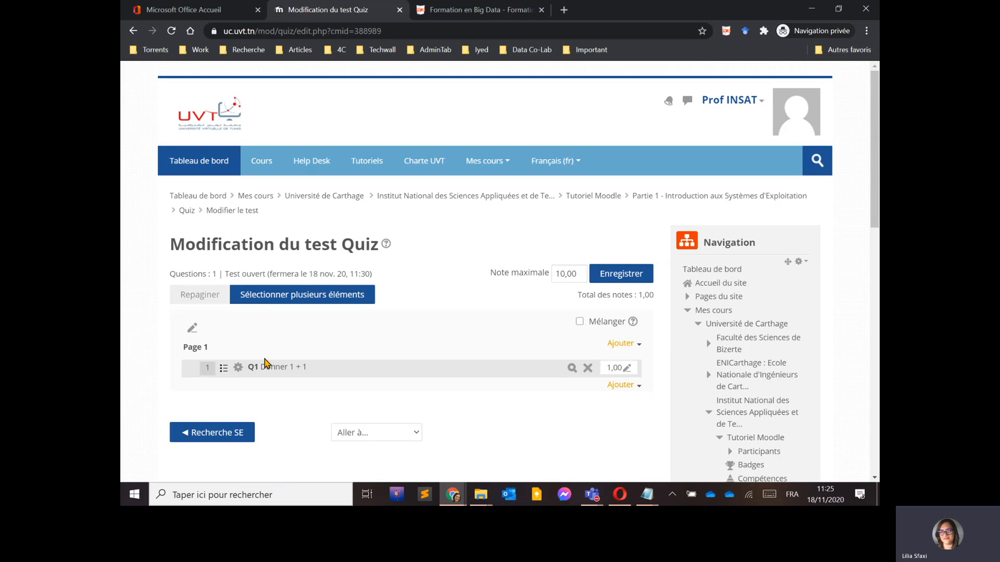
click(619, 385)
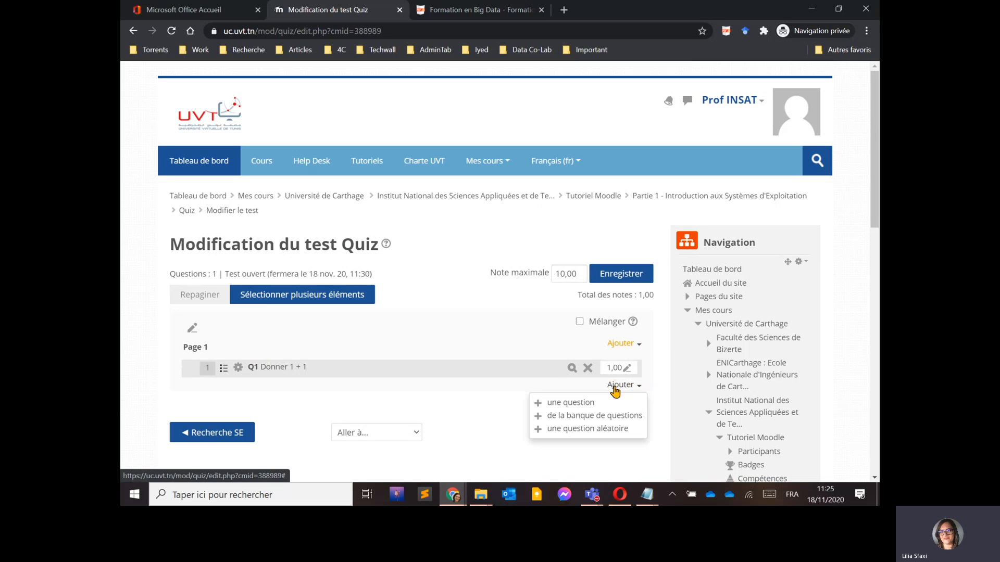
click(569, 416)
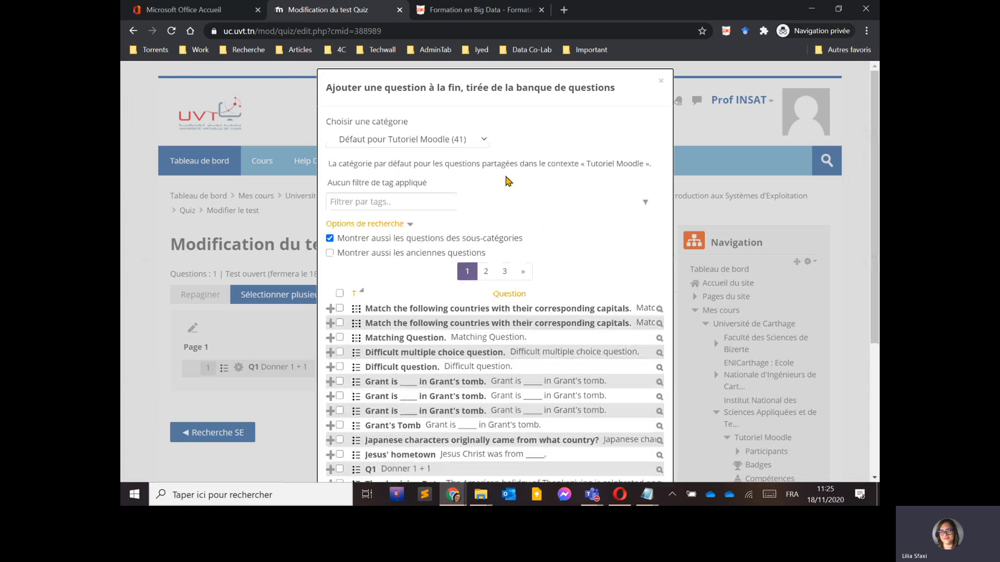
scroll(515, 210, down, 3)
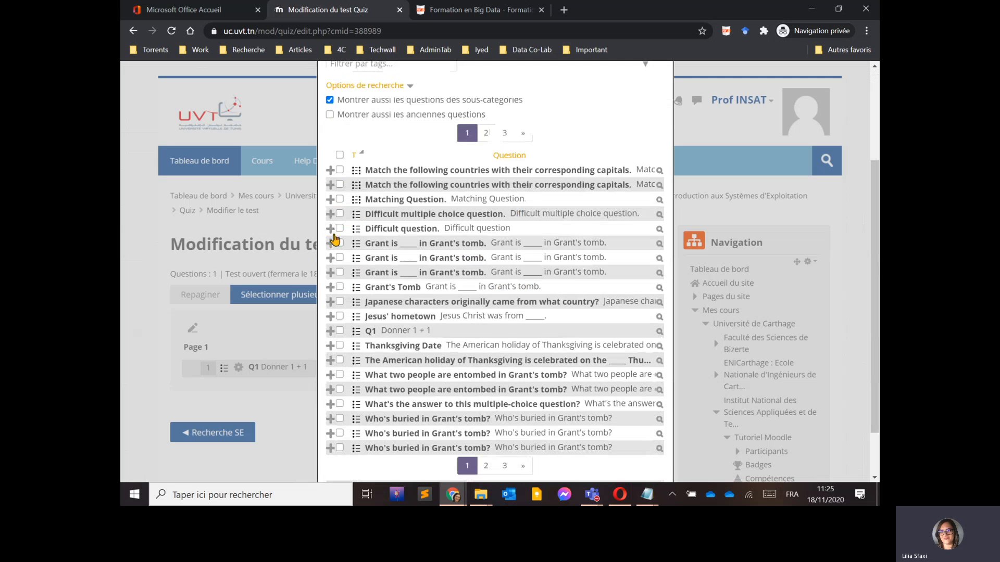
scroll(341, 310, down, 2)
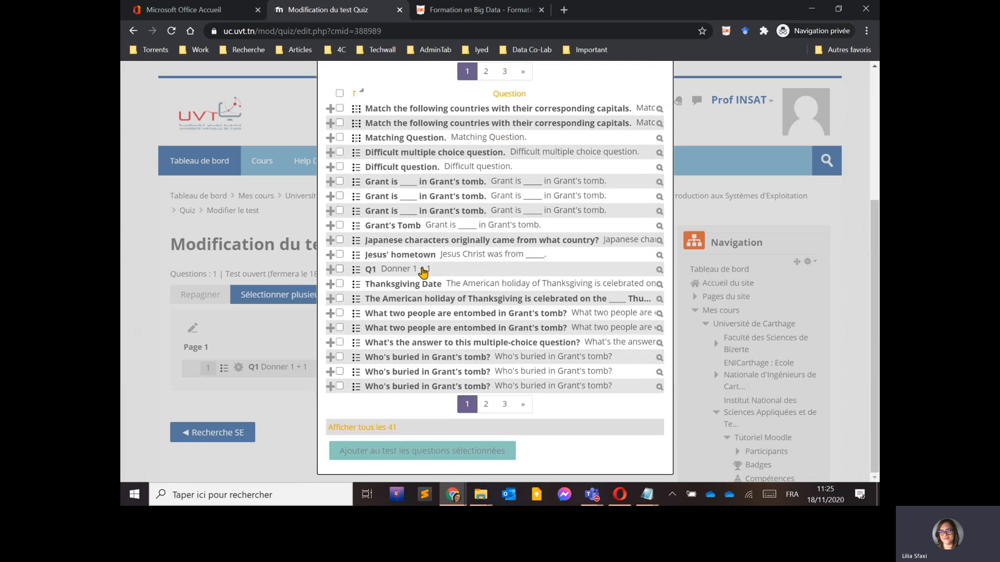
scroll(423, 273, up, 4)
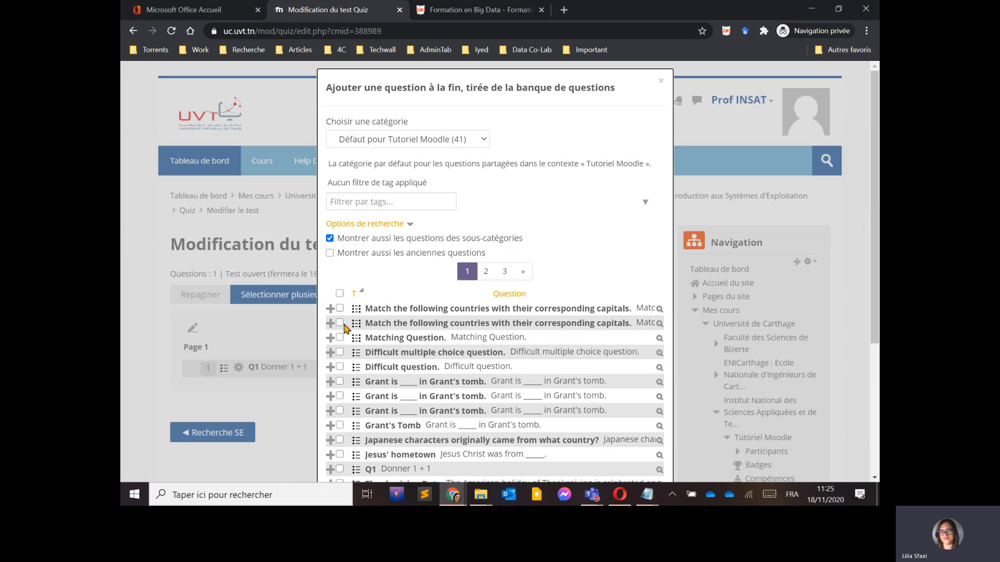
click(340, 323)
click(339, 353)
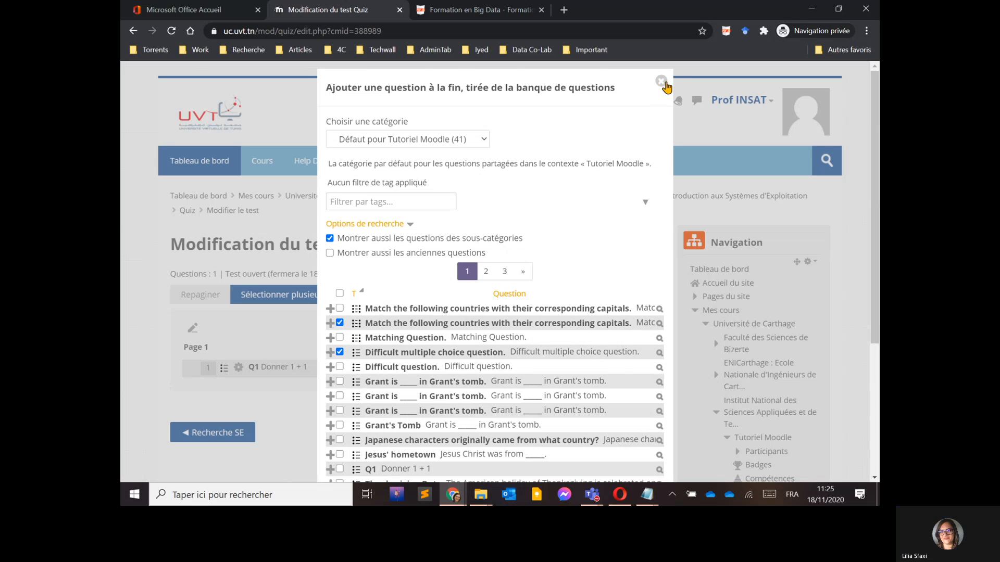
click(660, 81)
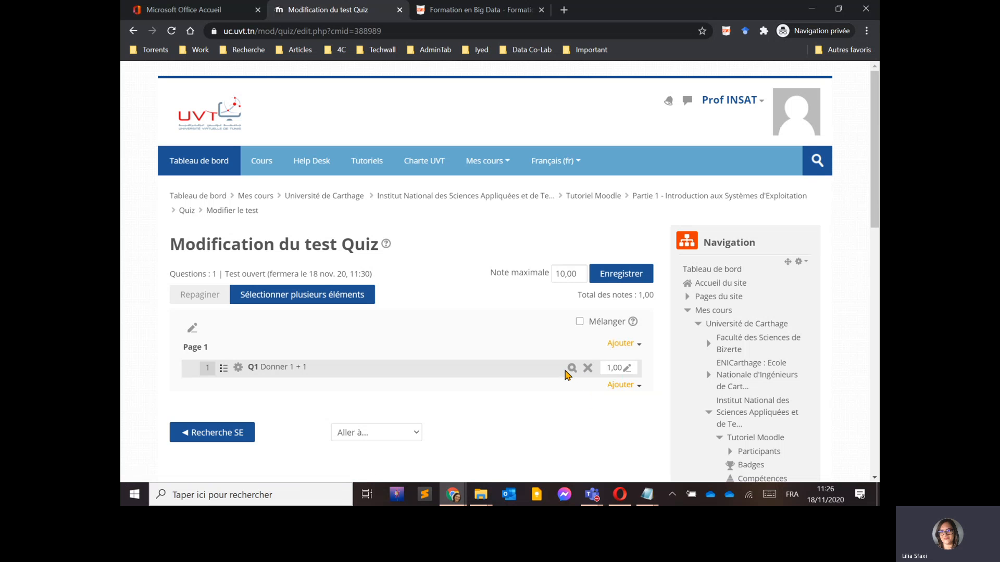
Add 20 random questions from the category Défaut pour Tutoriel Moodle at the end of the quiz.
click(622, 386)
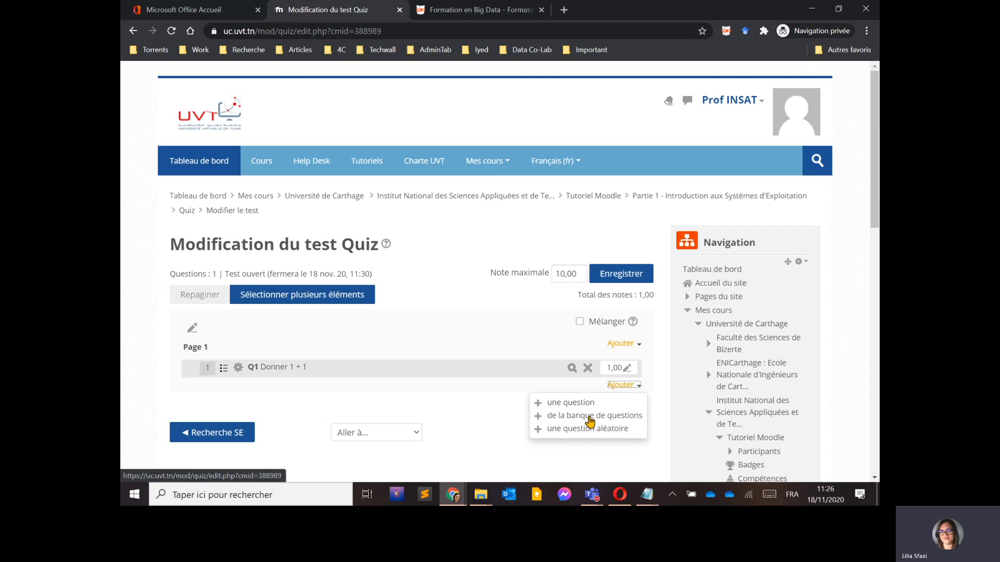
click(573, 430)
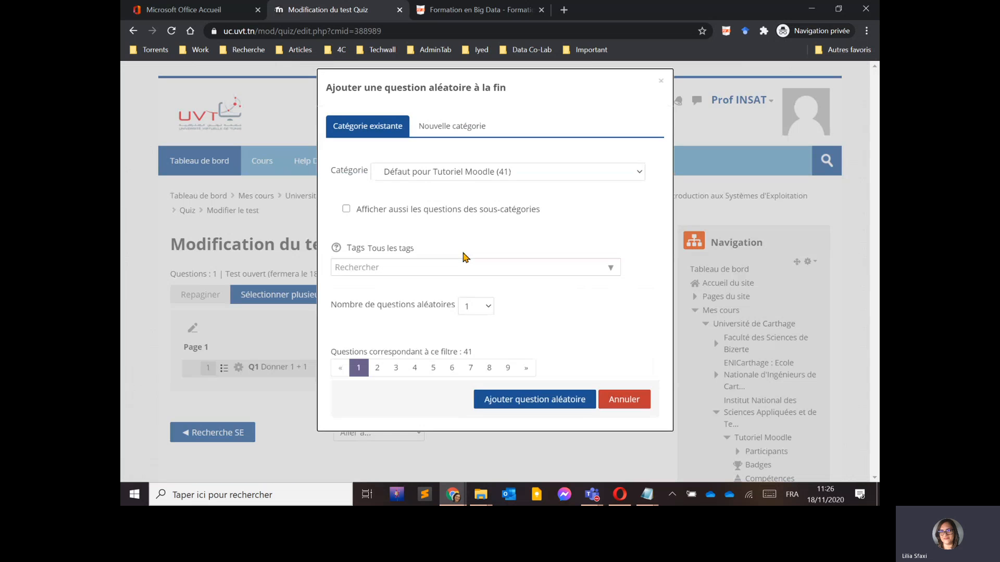
scroll(423, 300, down, 1)
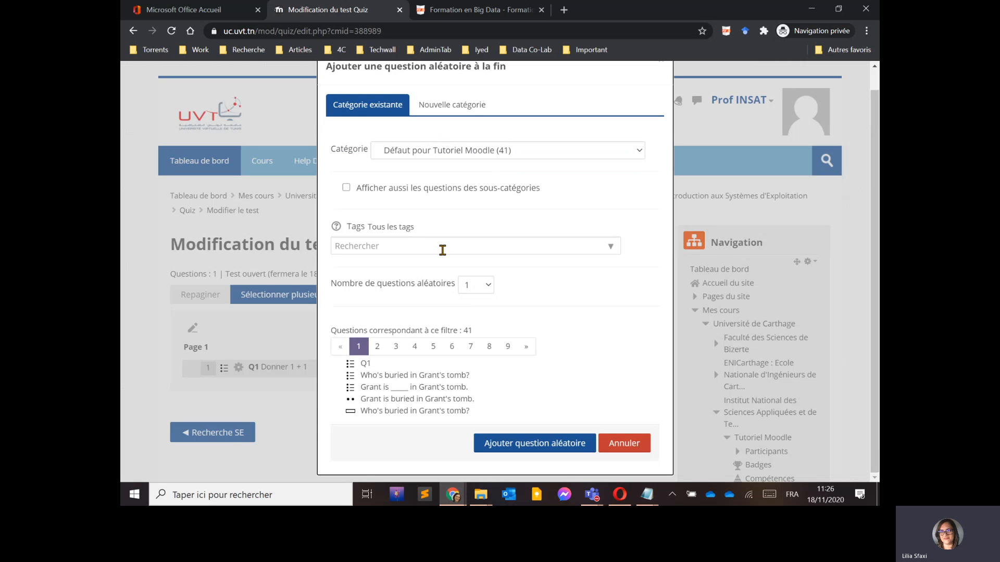
click(482, 296)
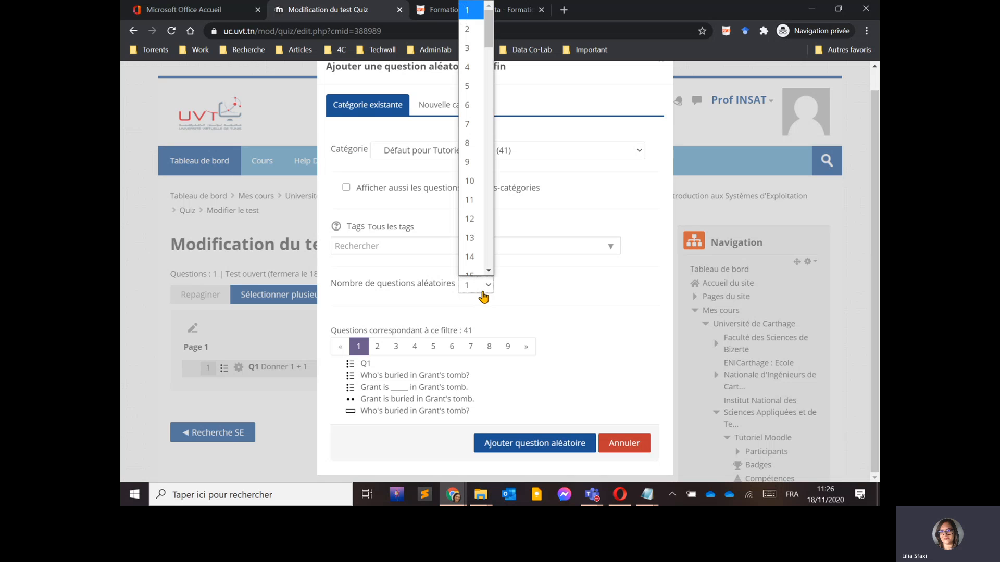
scroll(476, 208, down, 5)
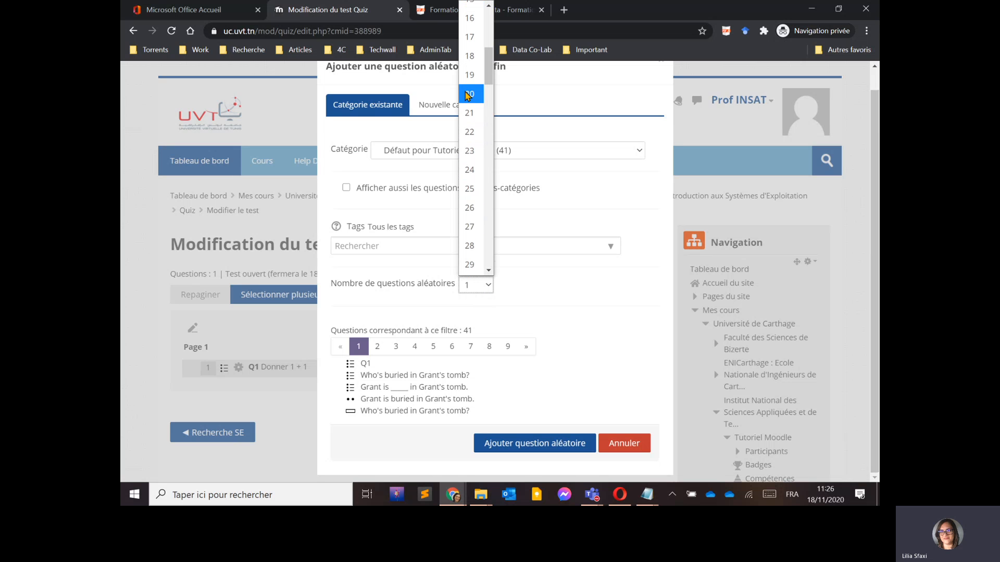
click(469, 94)
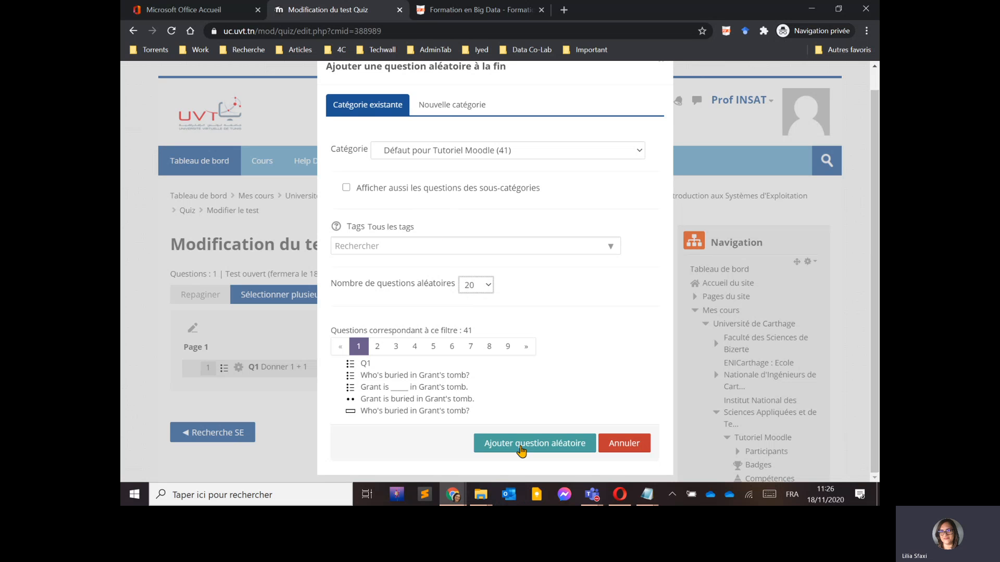
click(520, 445)
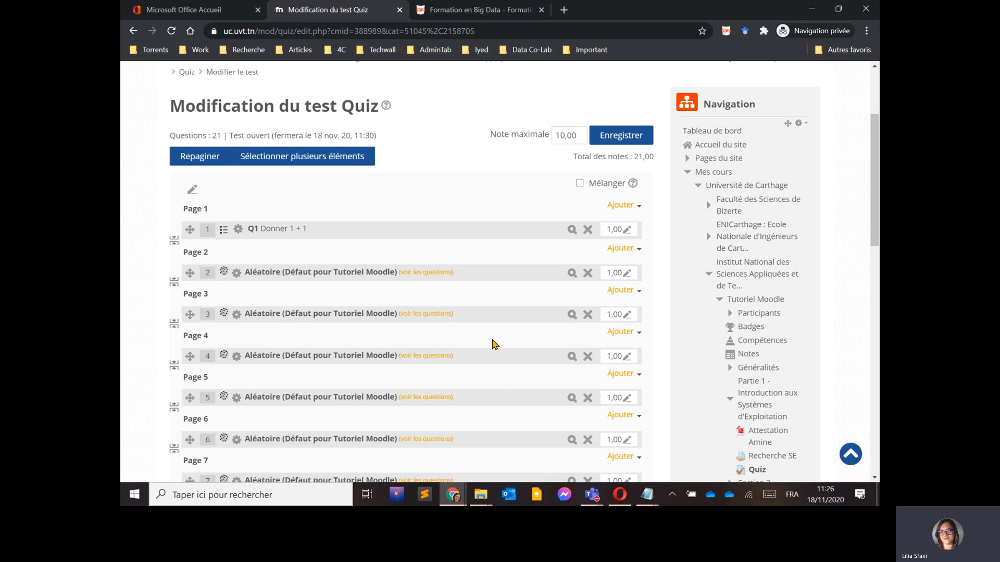
Switch to the student's Moodle session in Opera and dismiss the incoming-call notifications.
key(alt+Tab)
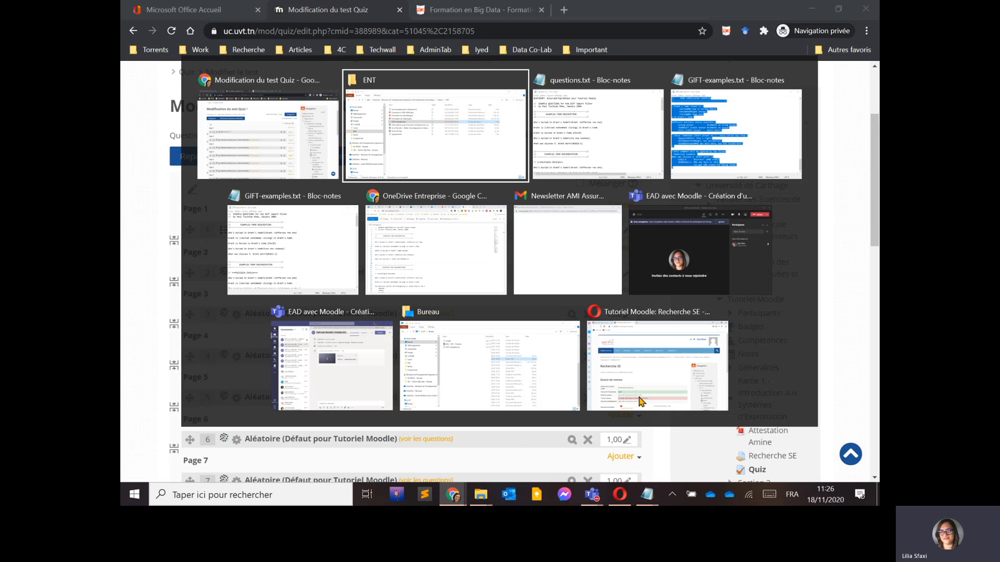
key(alt+Tab)
key(alt+Tab)
key(alt+Tab)
key(alt+Tab)
key(alt+Tab)
key(alt+Tab)
key(alt+Tab)
key(alt+Tab)
key(alt+Tab)
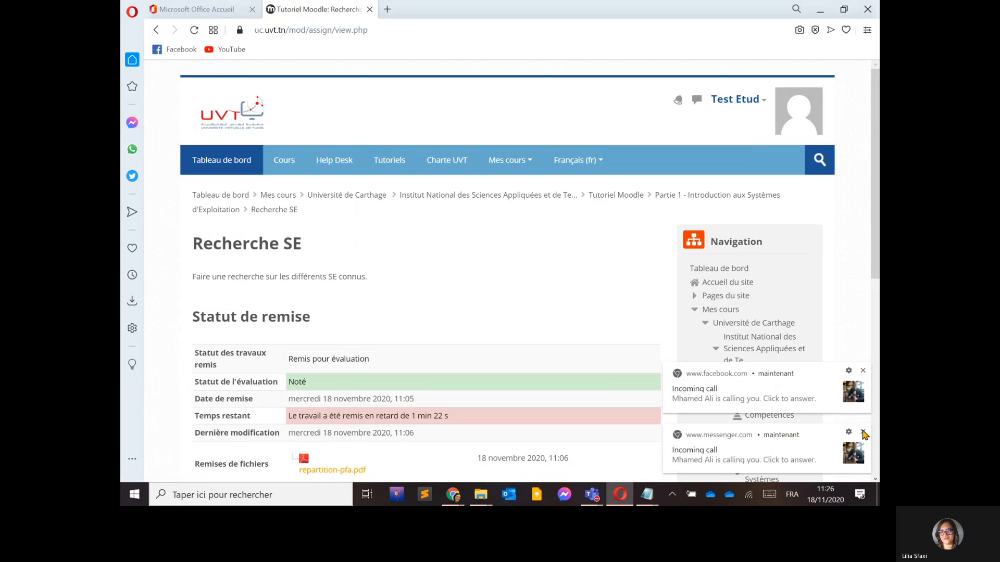
click(863, 433)
click(862, 433)
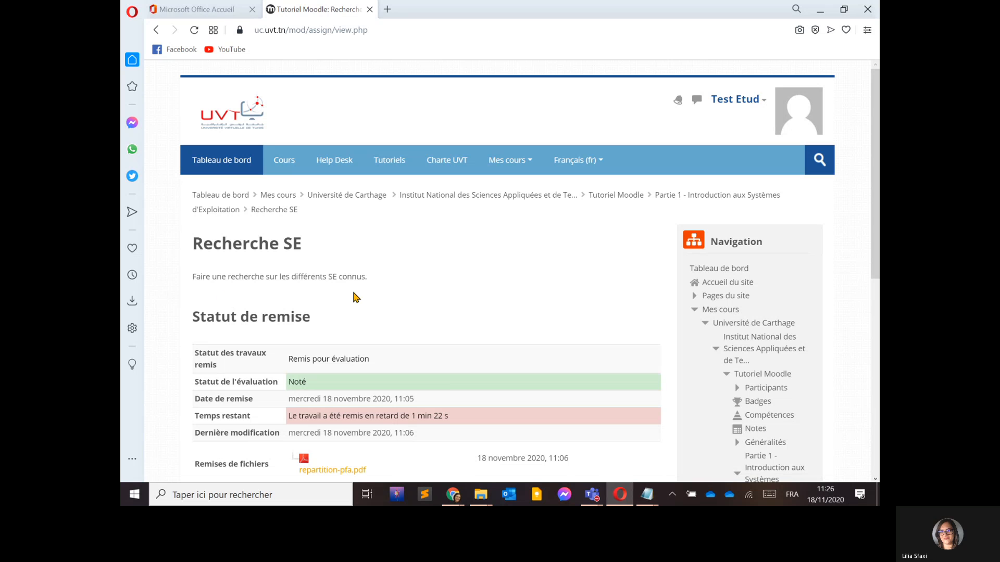
Open the Quiz activity in the Tutoriel Moodle course and start a timed test attempt as the student.
click(630, 201)
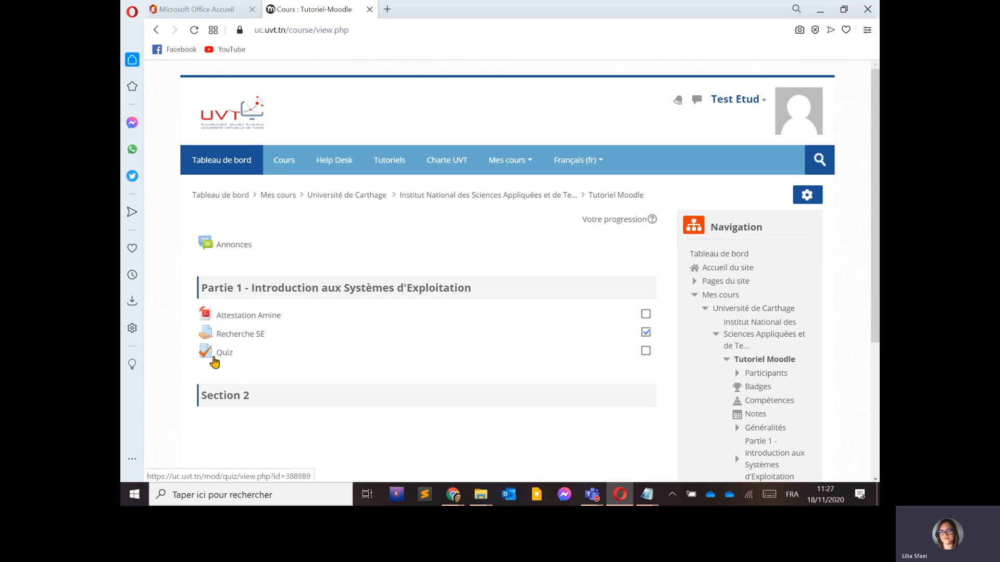
click(224, 352)
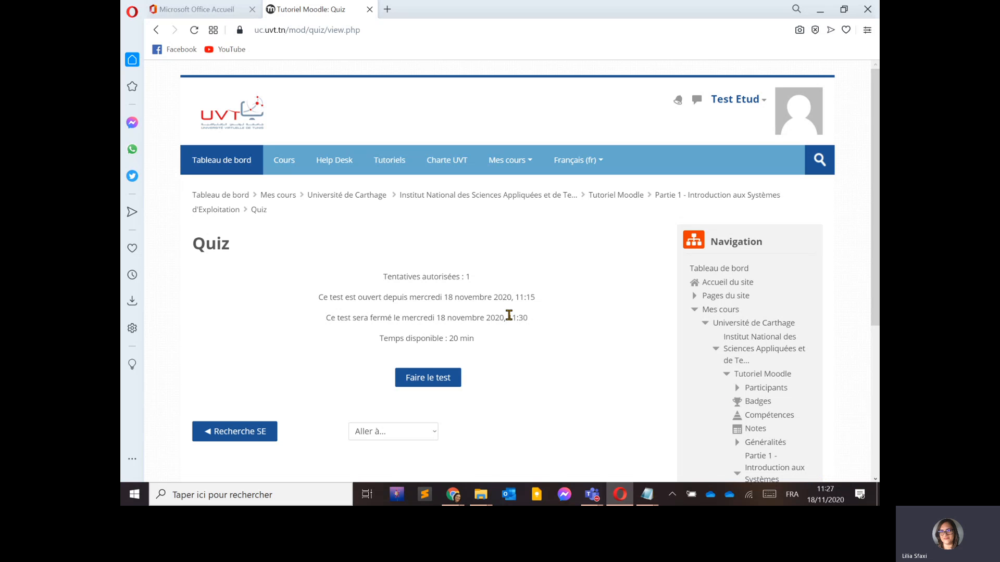
drag(508, 315, 529, 319)
click(534, 322)
click(417, 380)
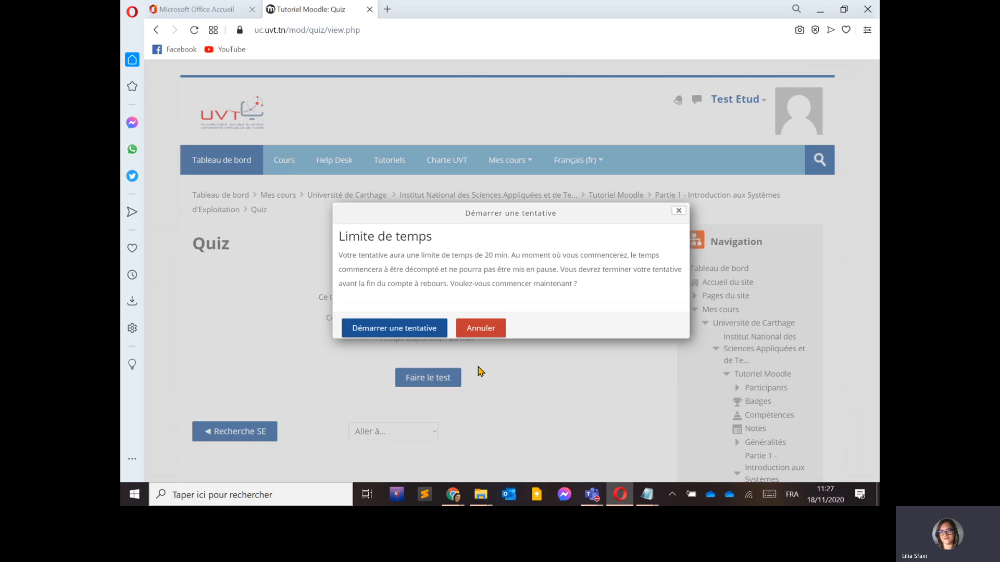
click(370, 331)
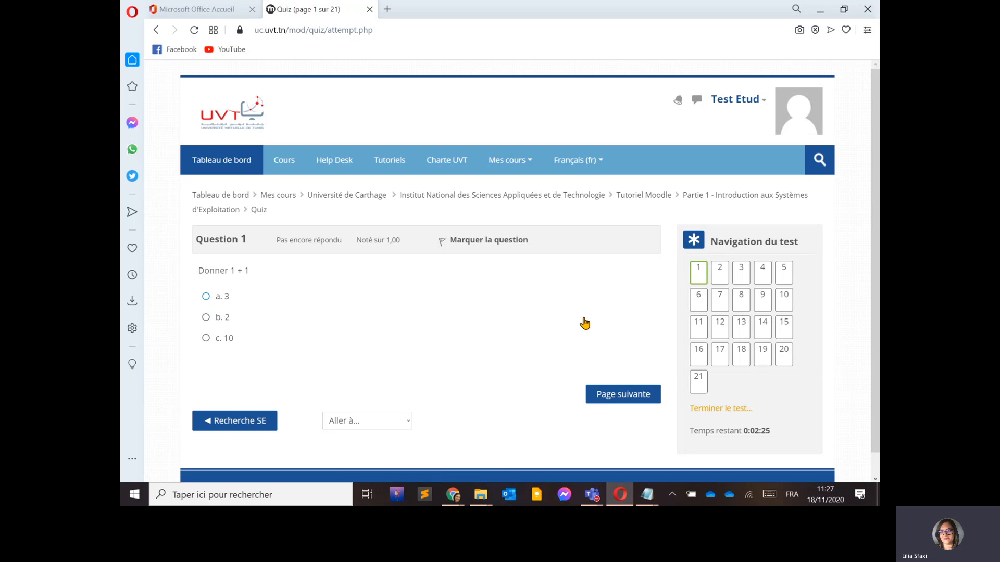
Look through questions 8, 14 and 17 of the test to examine their different question types.
click(742, 297)
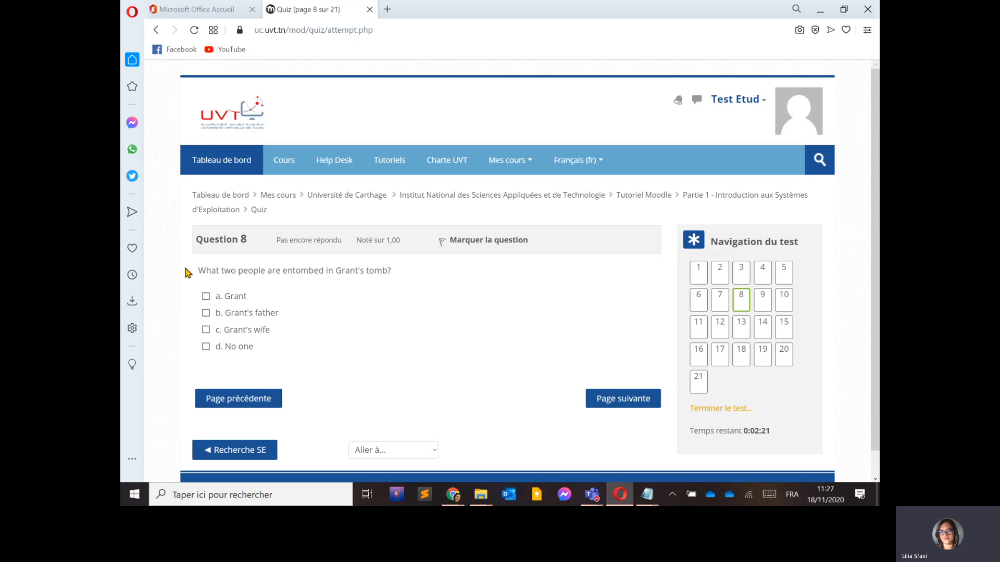
click(762, 326)
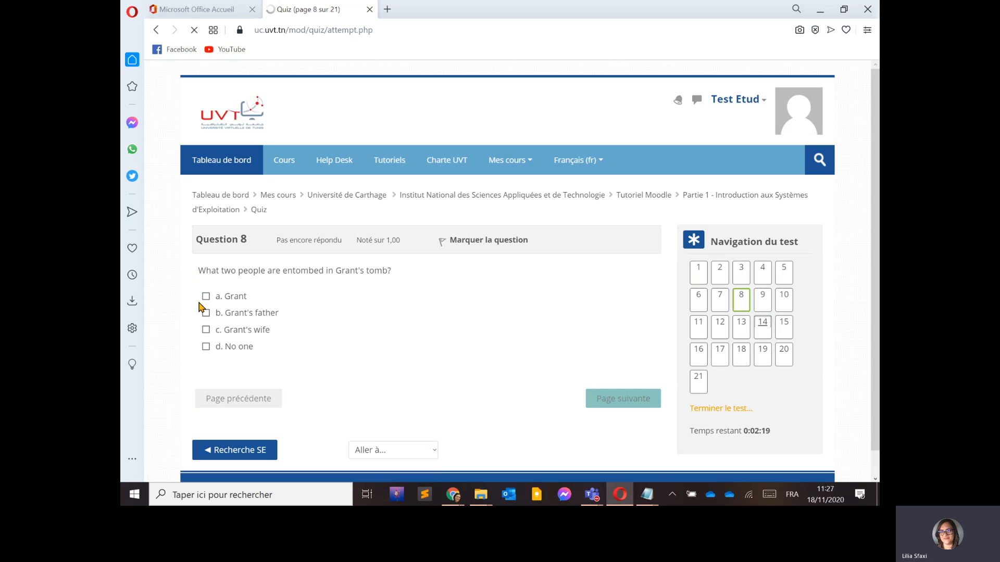
click(721, 351)
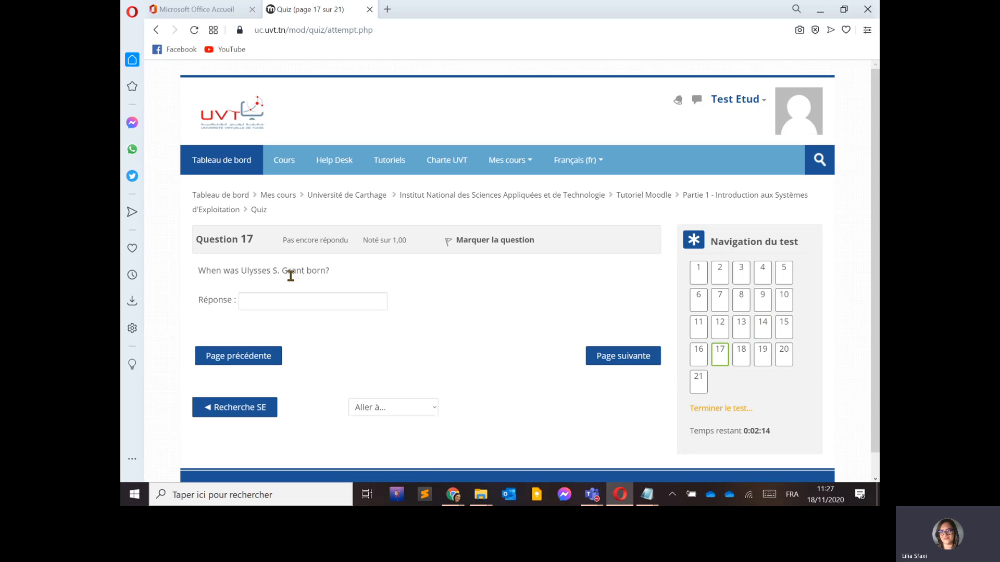
Go to matching question 11 and choose Tokyo as the capital for Italy.
click(697, 326)
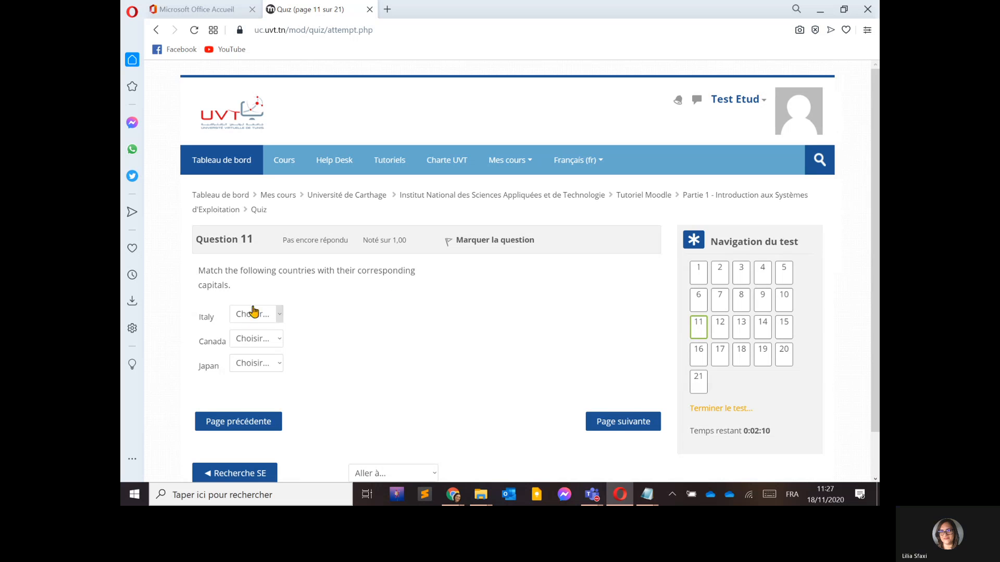
click(254, 314)
click(248, 350)
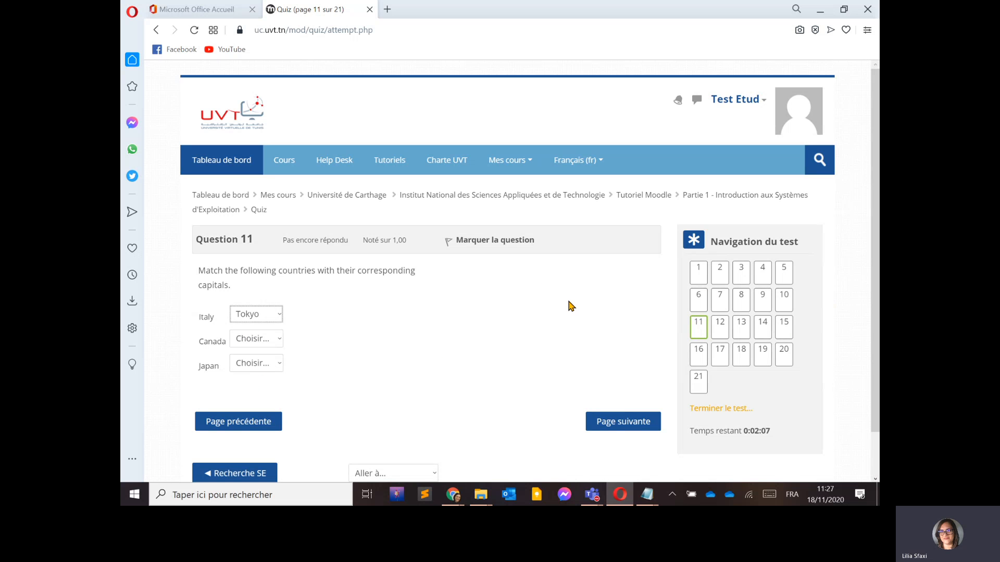
Switch to the Teams meeting "EAD avec Moodle - Création d'un Quiz" and request to stop its recording.
key(alt+Tab)
key(alt+Tab)
key(alt+Tab)
key(alt+Tab)
key(alt+Tab)
key(alt+Tab)
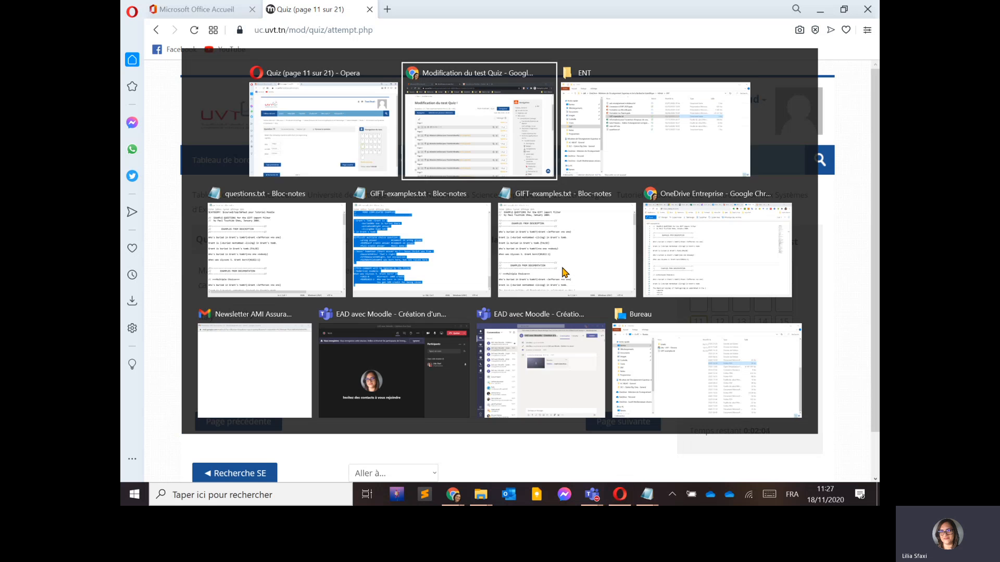
key(alt+Tab)
key(alt+Tab)
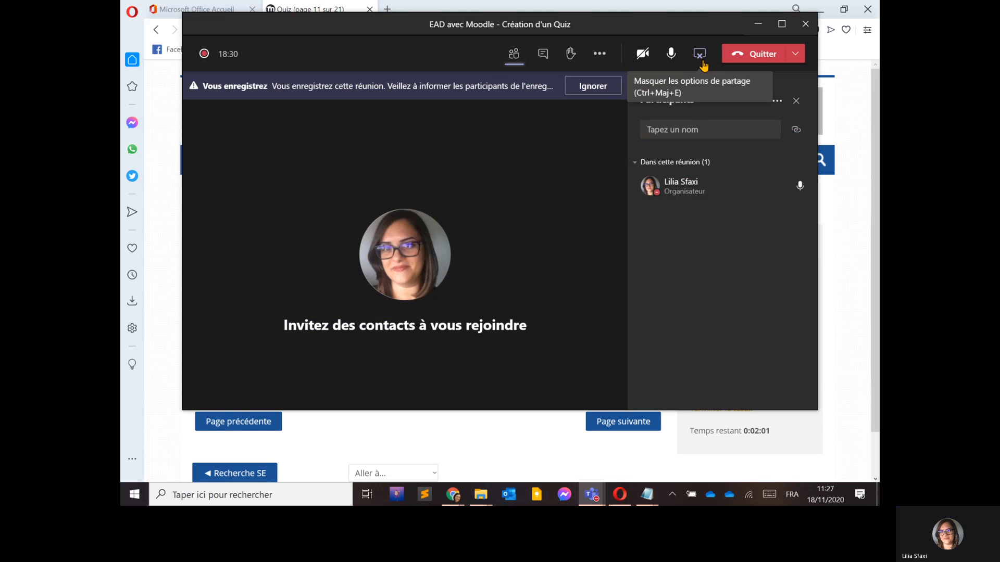
click(600, 54)
click(625, 334)
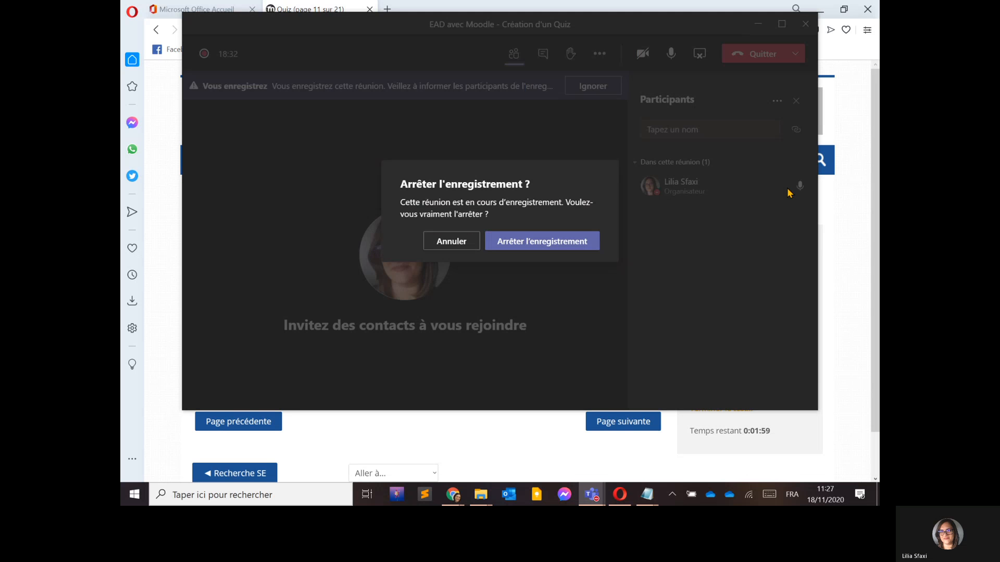